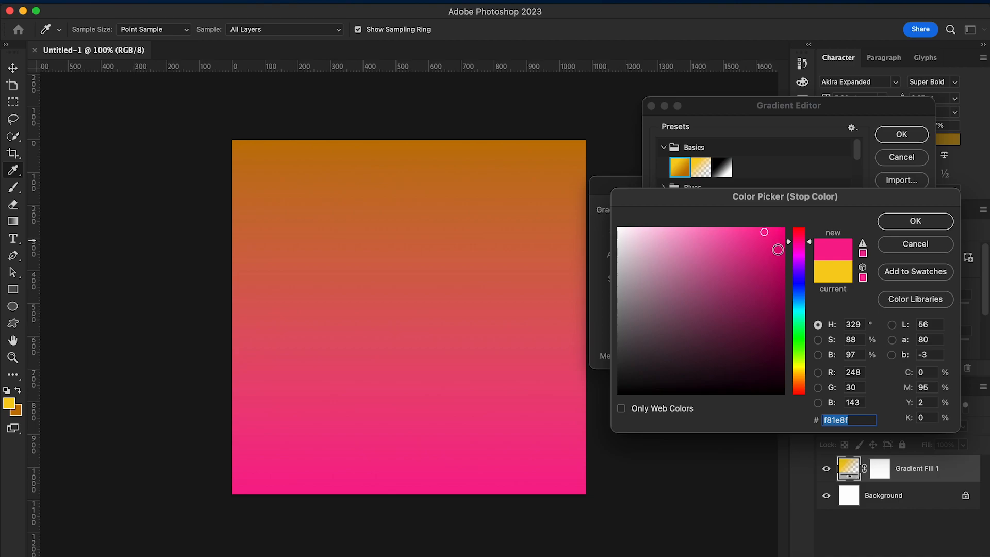
Recolour the gradient fill from near-black plum #220213 at the canvas bottom to magenta #d20eb4 at the top and apply it
click(764, 365)
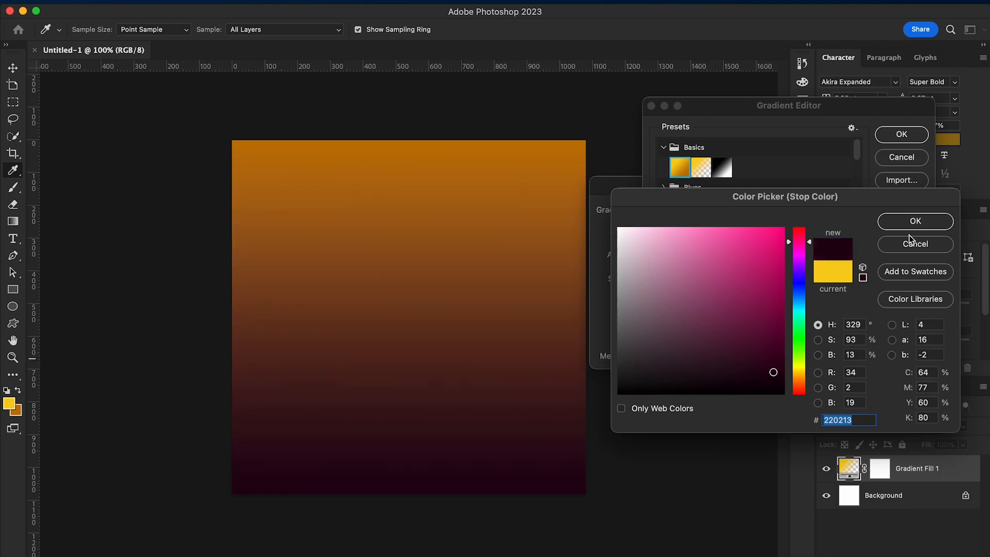
click(911, 222)
double_click(916, 329)
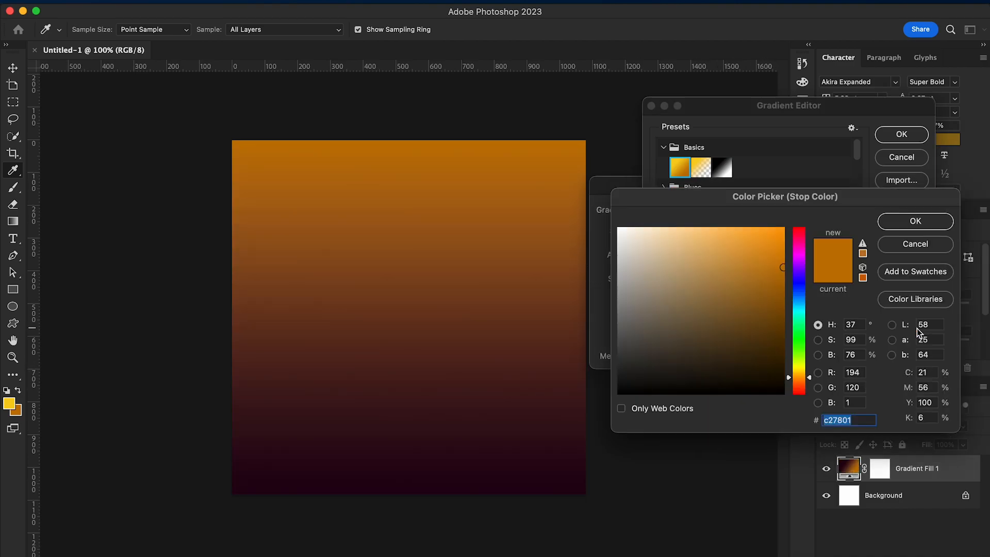
click(800, 250)
click(775, 260)
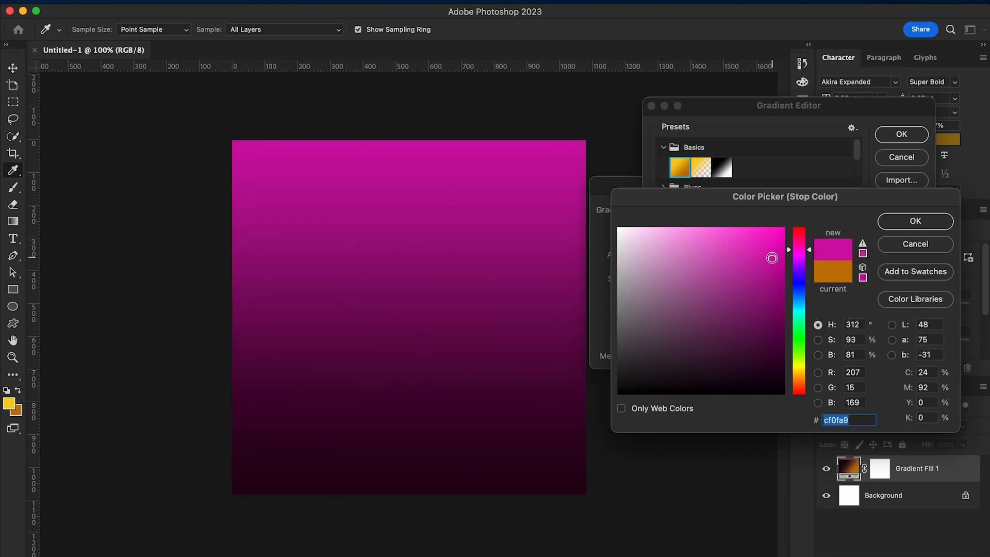
drag(807, 253, 809, 251)
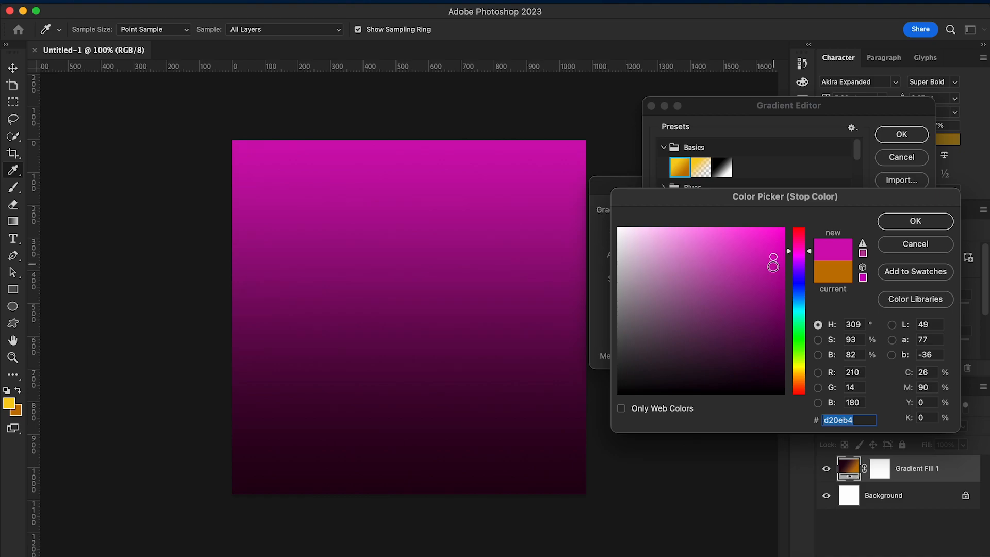
click(894, 222)
click(901, 134)
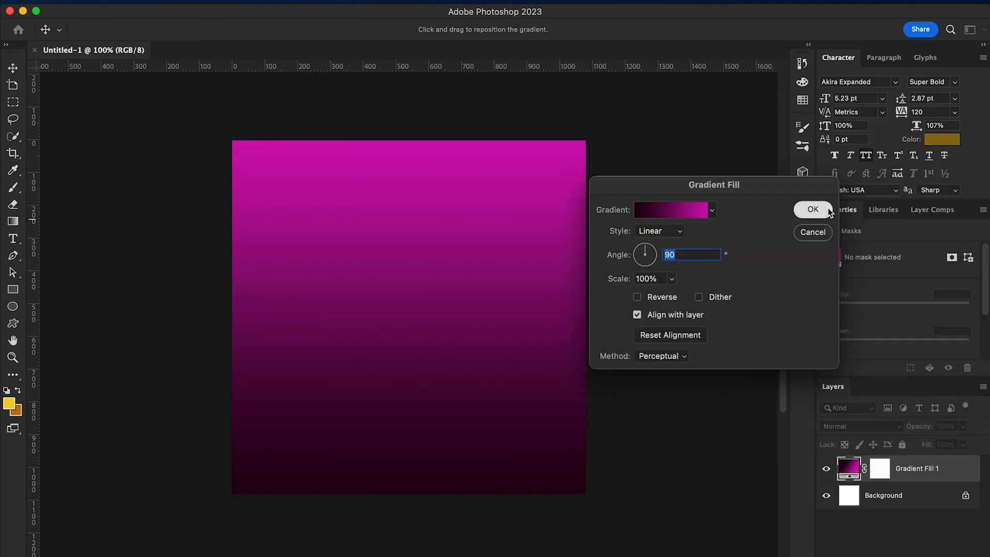
click(824, 209)
Place texture.jpg from the latin party folder above the gradient and scale it to 1774 × 1181 px to cover the canvas
scroll(567, 330, up, 2)
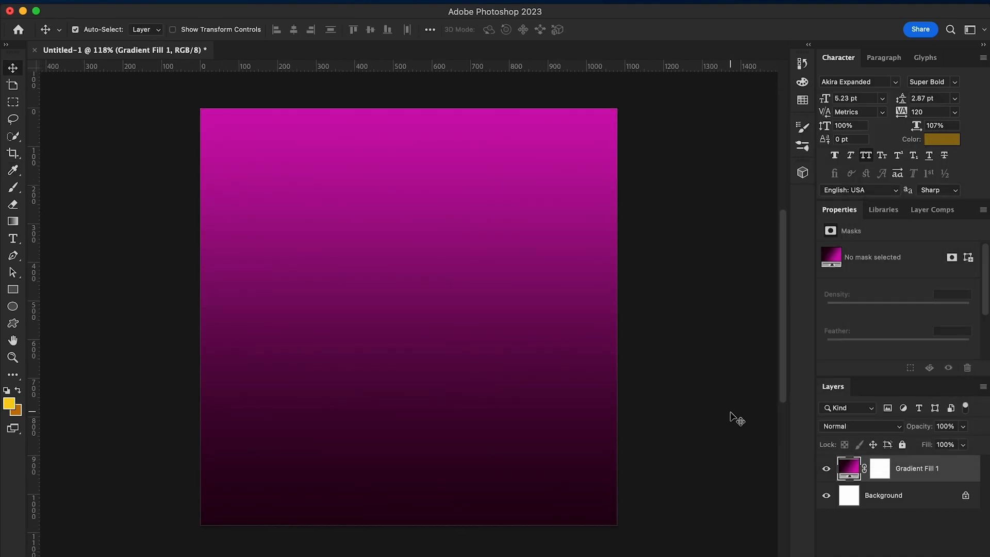
click(49, 555)
click(548, 353)
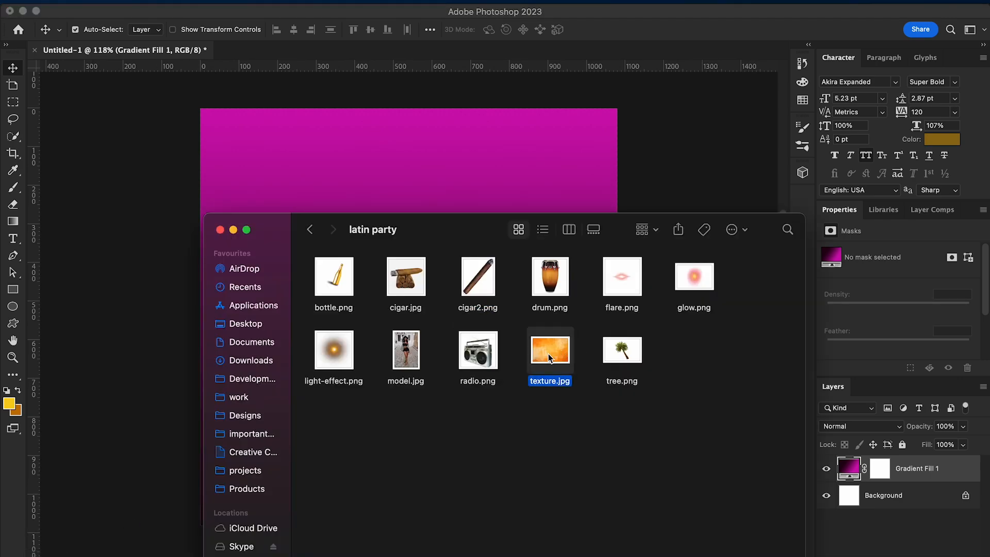
drag(549, 353, 479, 150)
drag(487, 265, 628, 168)
drag(330, 168, 152, 153)
scroll(409, 342, down, 3)
drag(549, 371, 717, 485)
drag(517, 430, 413, 433)
key(Return)
Set the texture layer's blend mode to Saturation
click(899, 428)
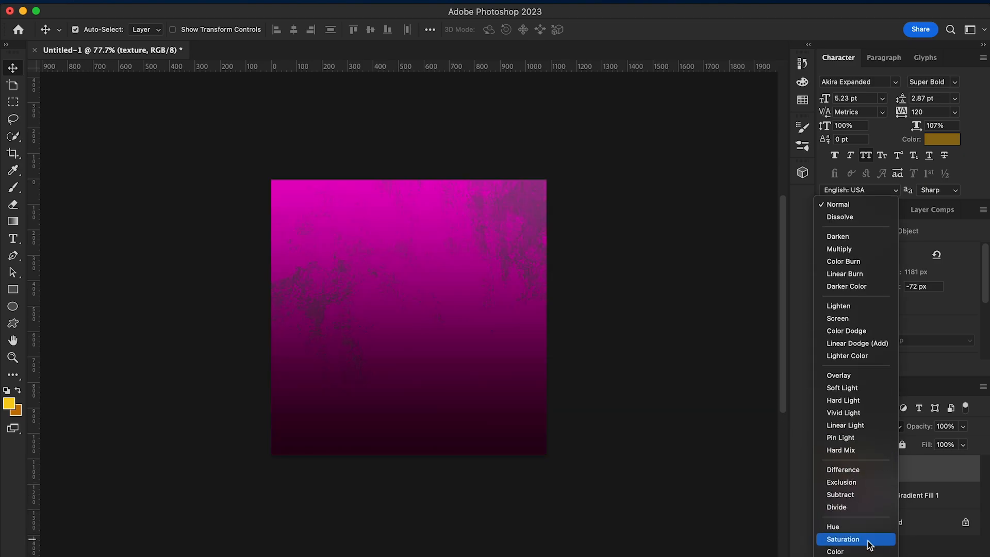
click(866, 536)
scroll(610, 470, up, 3)
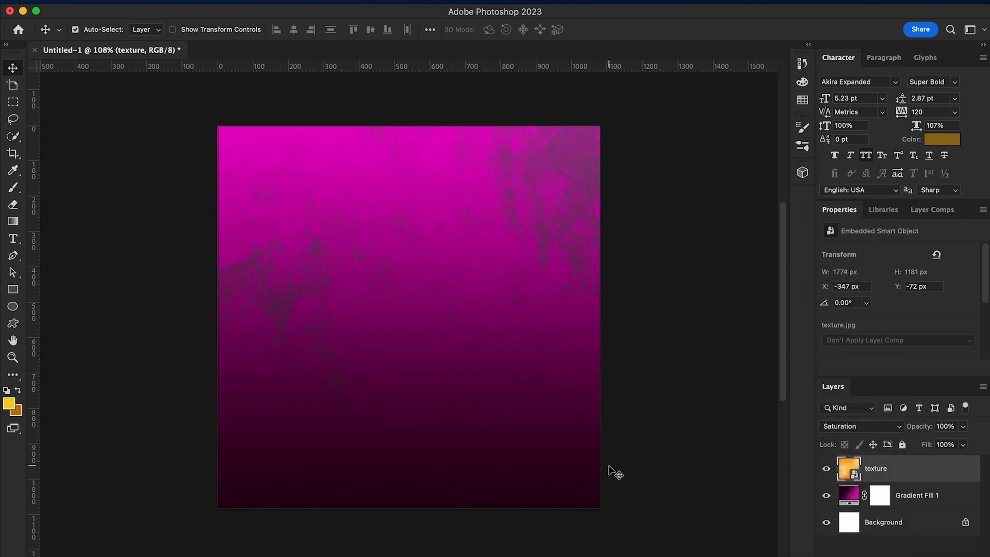
Shift the texture horizontally to X -448 px, Y -73 px and lower its opacity to about 80%
key(ctrl+t)
drag(625, 415, 576, 413)
key(Return)
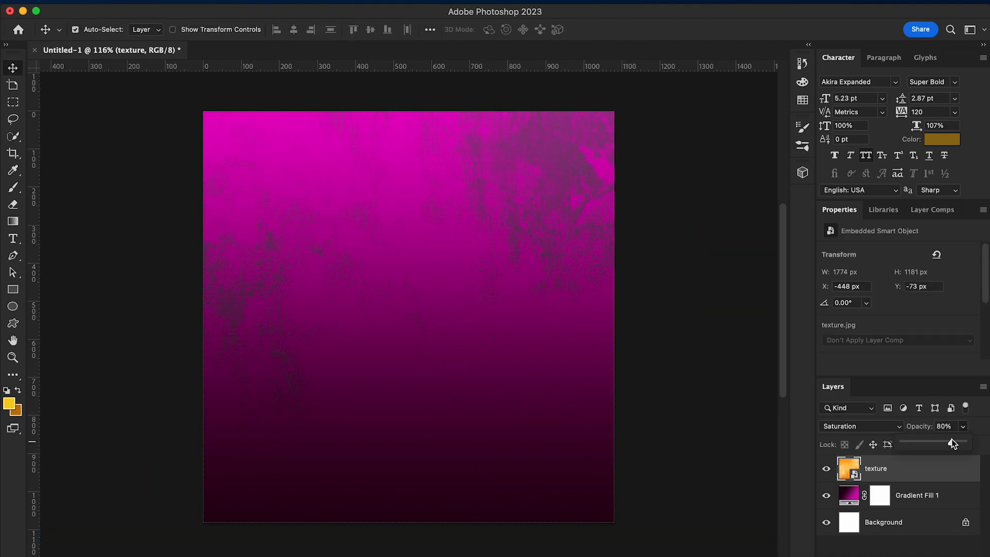
click(931, 492)
Group the texture and gradient fill layers and name the group "background"
click(931, 492)
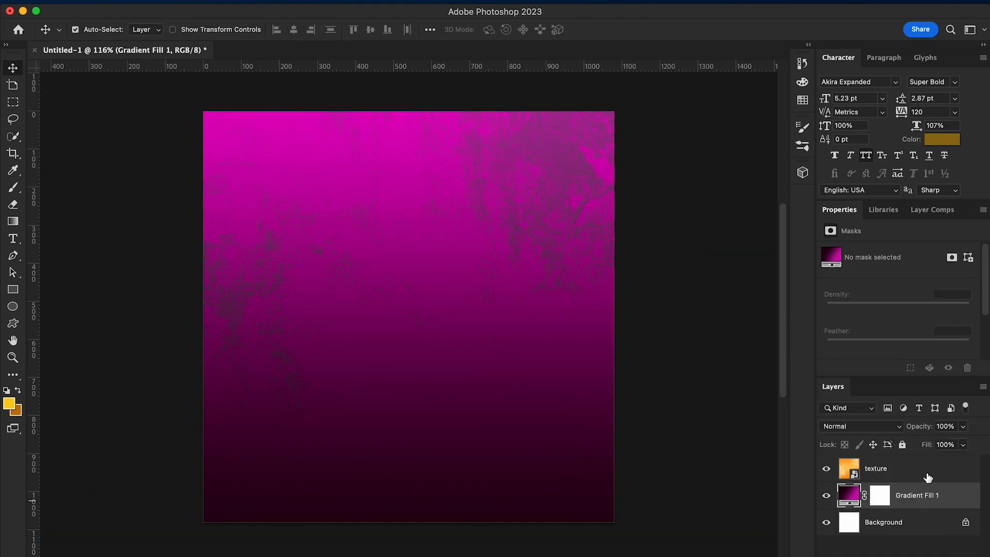
shift+click(926, 476)
key(super+g)
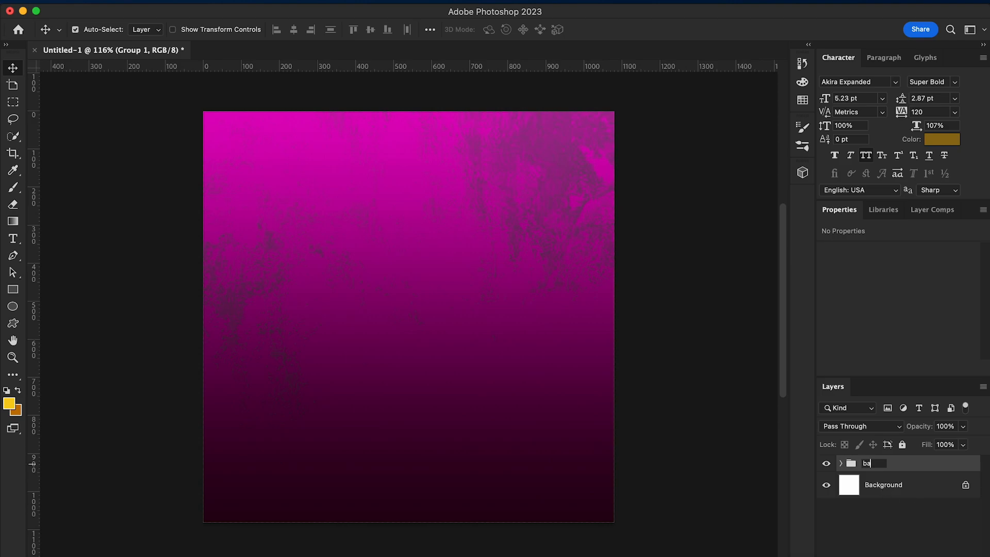
text(background)
key(Return)
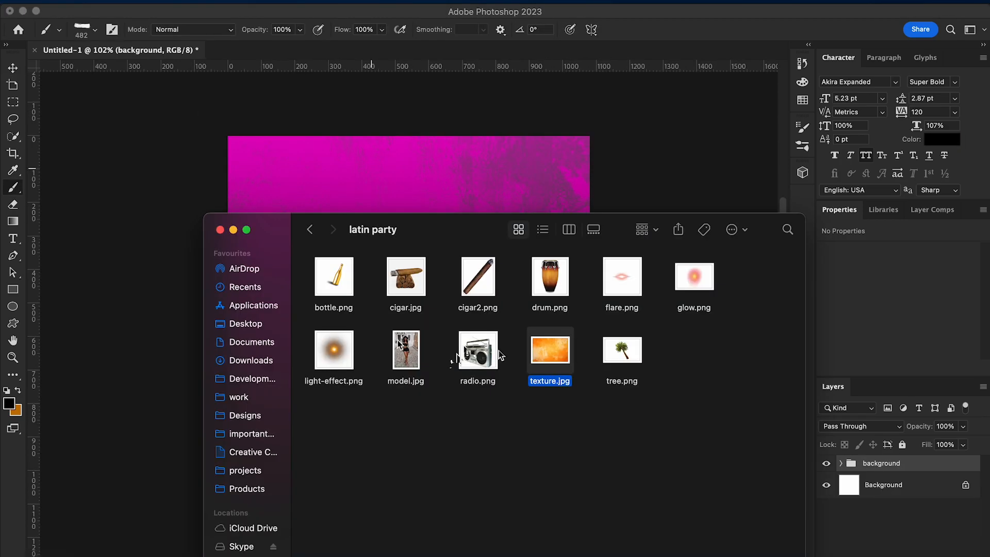
Open model.jpg from the latin party folder in Adobe Photoshop 2023 as a separate document
right_click(404, 356)
mouse_move(509, 330)
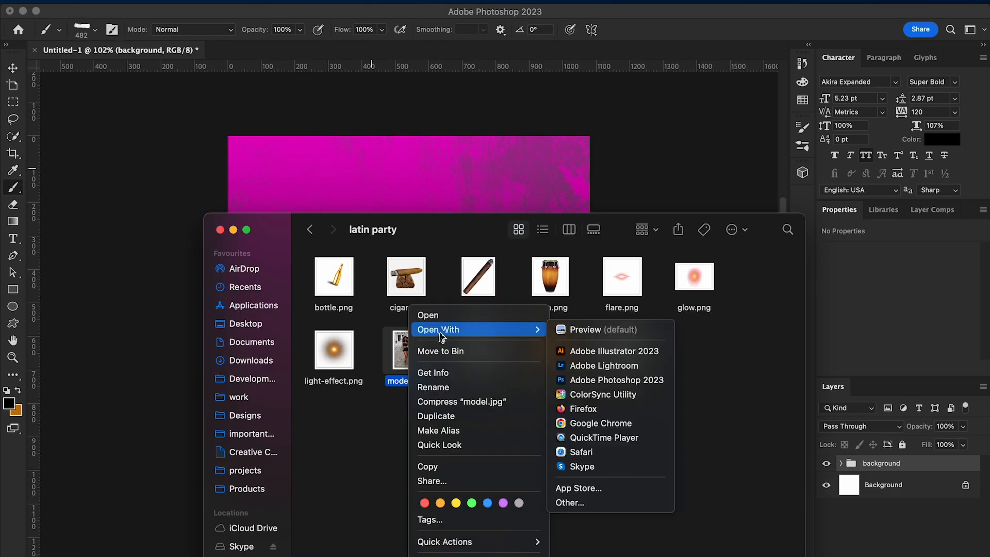
click(595, 380)
Select the woman with Select Subject and subtract the background gap between her raised arm and hair with Quick Selection
key(w)
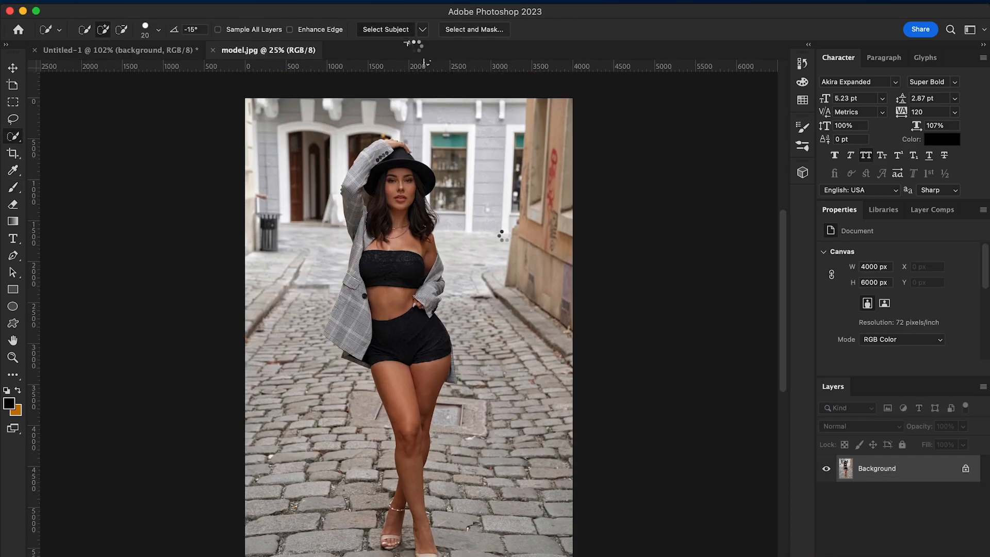
scroll(502, 234, up, 5)
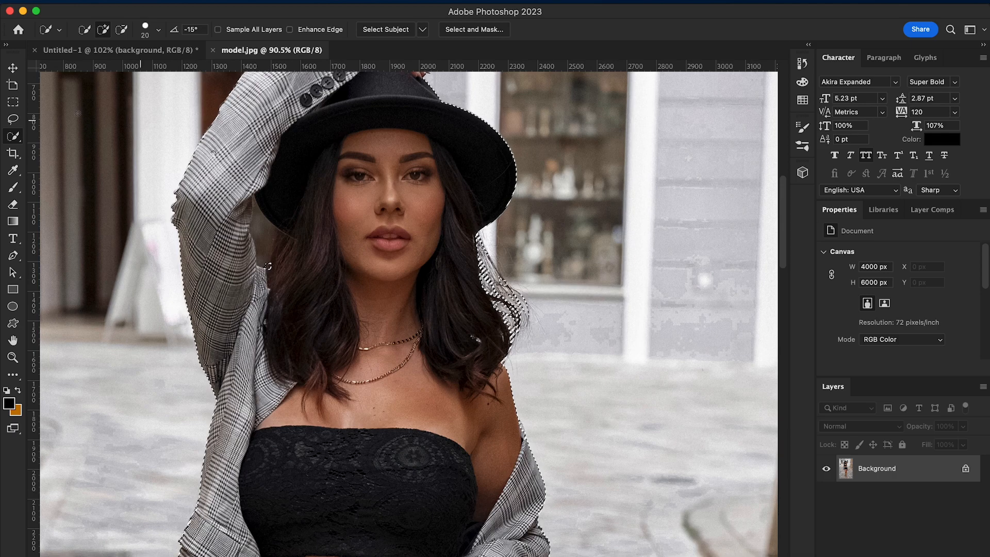
click(122, 31)
drag(269, 238, 274, 251)
scroll(274, 250, up, 2)
click(103, 30)
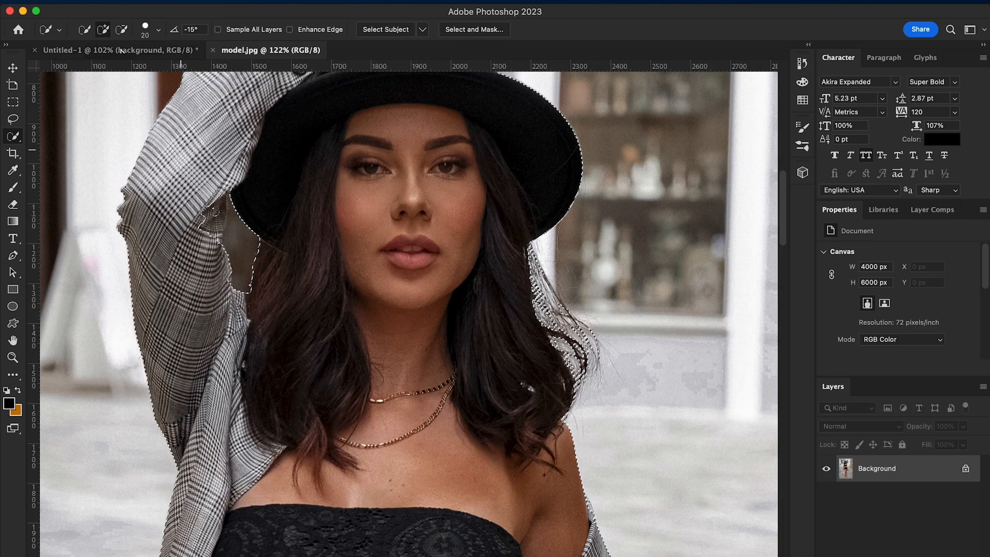
Subtract the leftover background sliver under the hat brim beside the raised arm with the Lasso tool
key(l)
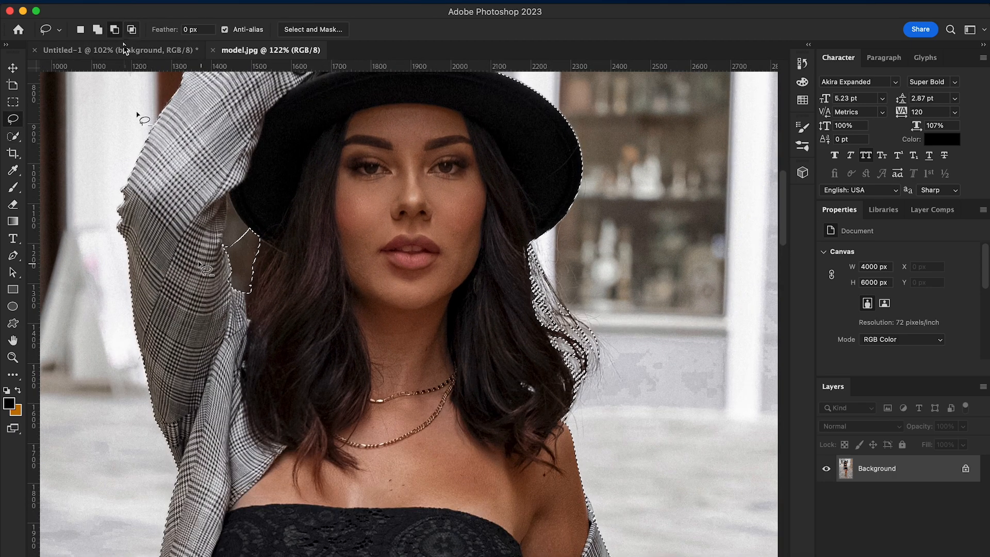
scroll(201, 263, up, 3)
mouse_move(188, 229)
mouse_down()
mouse_move(182, 188)
mouse_move(209, 236)
mouse_move(206, 137)
mouse_move(187, 268)
mouse_move(180, 250)
mouse_move(204, 240)
mouse_move(210, 267)
mouse_move(180, 260)
mouse_up()
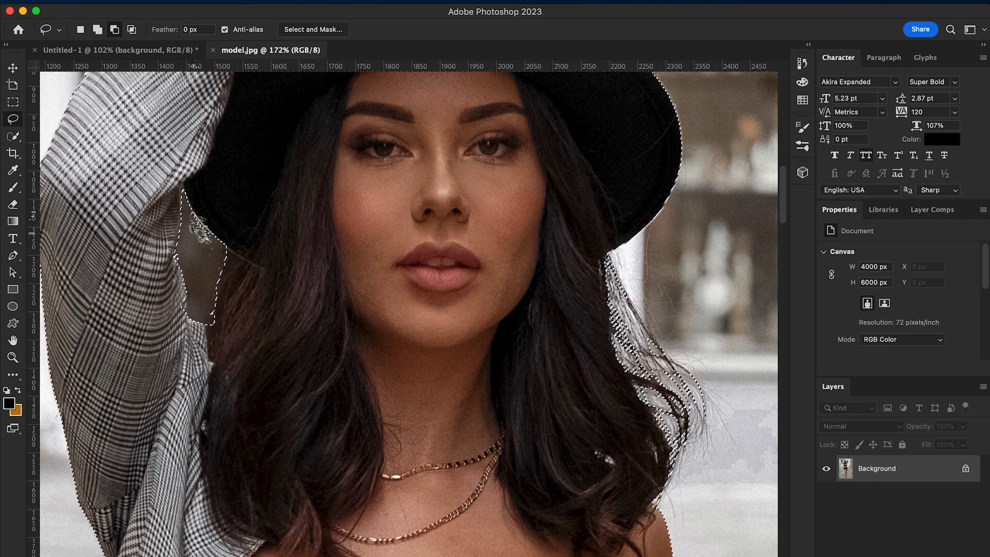
key(super+minus)
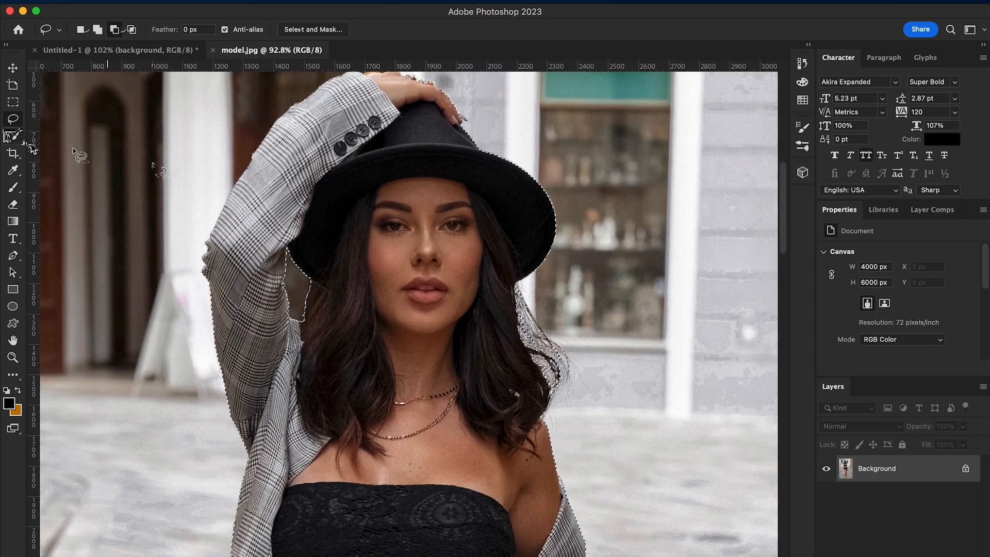
Check the selection edges around the woman and turn the selection into a layer mask
click(13, 136)
scroll(258, 259, down, 5)
scroll(484, 247, up, 5)
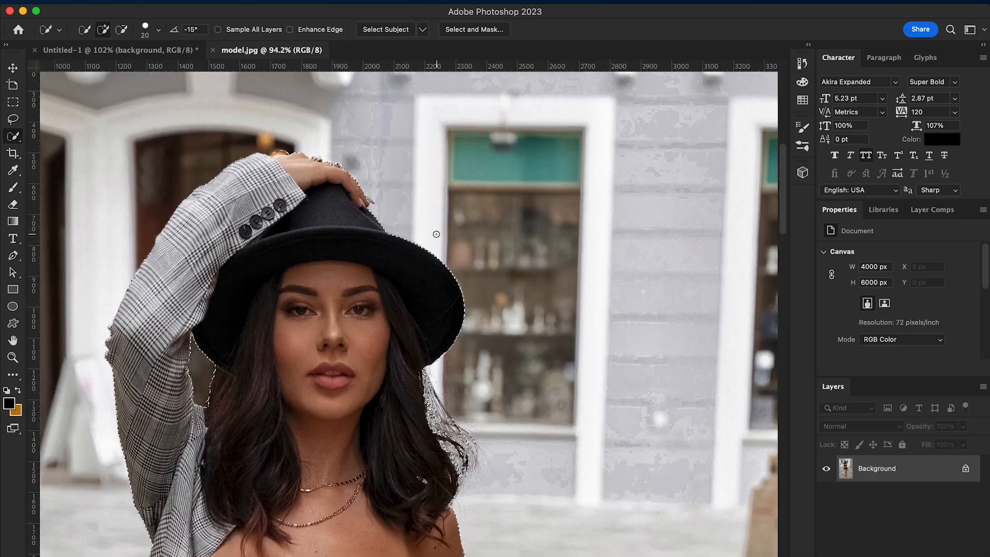
scroll(436, 235, up, 2)
scroll(416, 320, down, 8)
click(891, 555)
scroll(684, 363, down, 2)
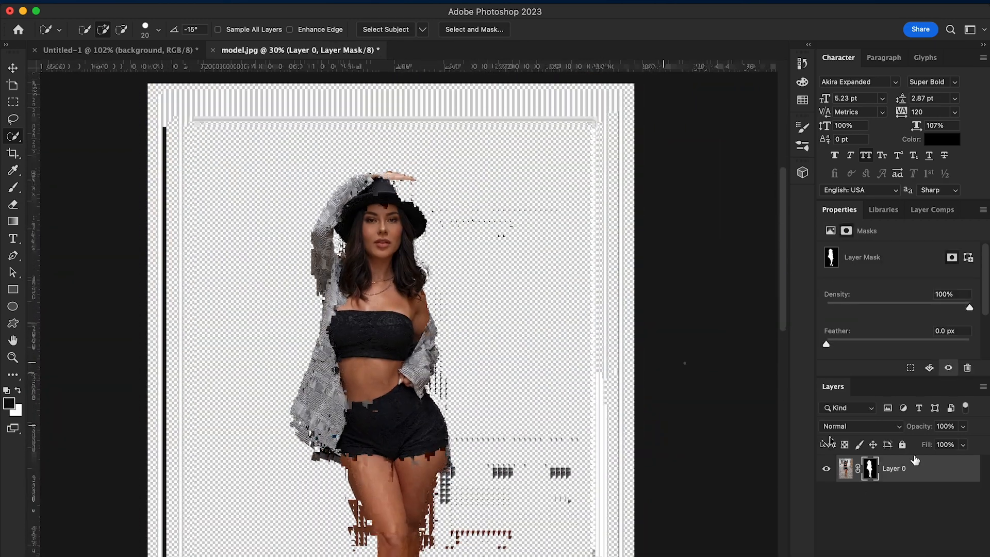
Refine the mask in Select and Mask, decontaminating colors by 57% and brushing the hair edge at 70 px
scroll(858, 326, down, 3)
click(857, 325)
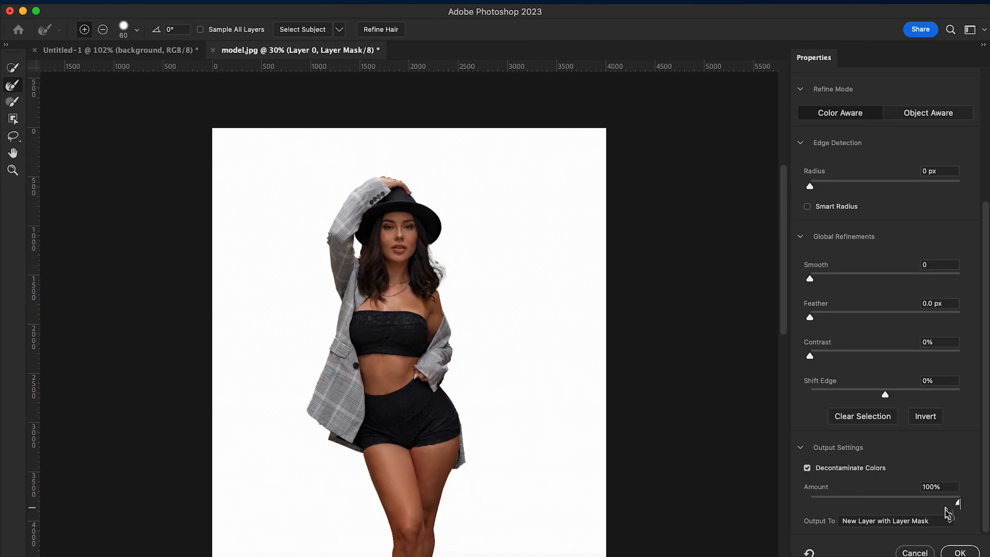
click(123, 30)
drag(99, 65, 110, 73)
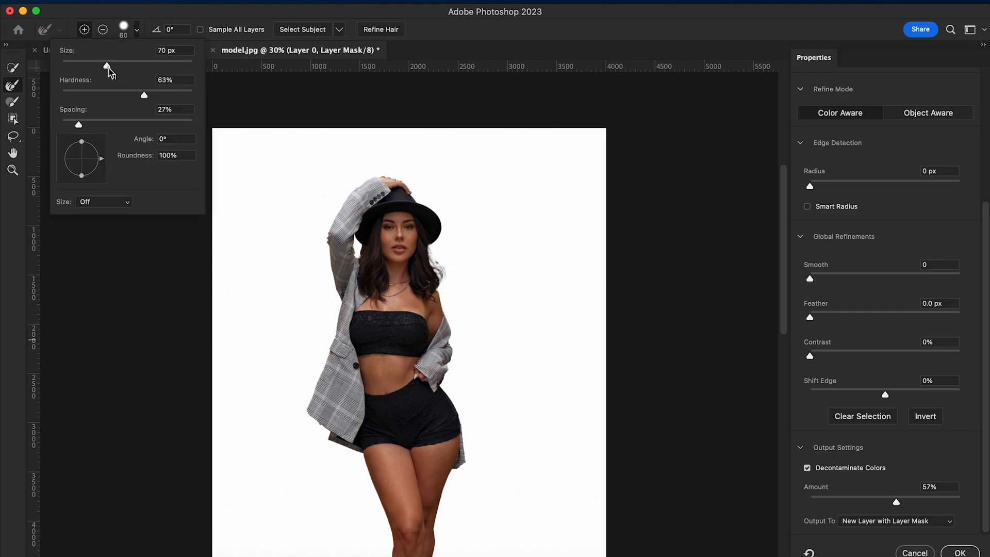
drag(437, 269, 445, 282)
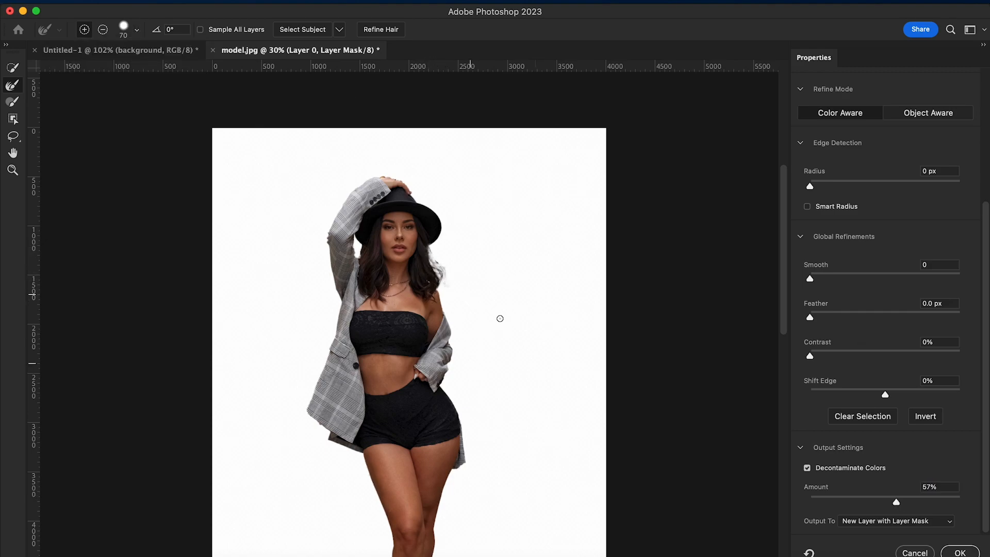
scroll(426, 307, up, 1)
Slightly increase the mask's Smooth and Feather and output it to a new layer with layer mask
drag(809, 278, 821, 278)
drag(809, 317, 814, 317)
key(Return)
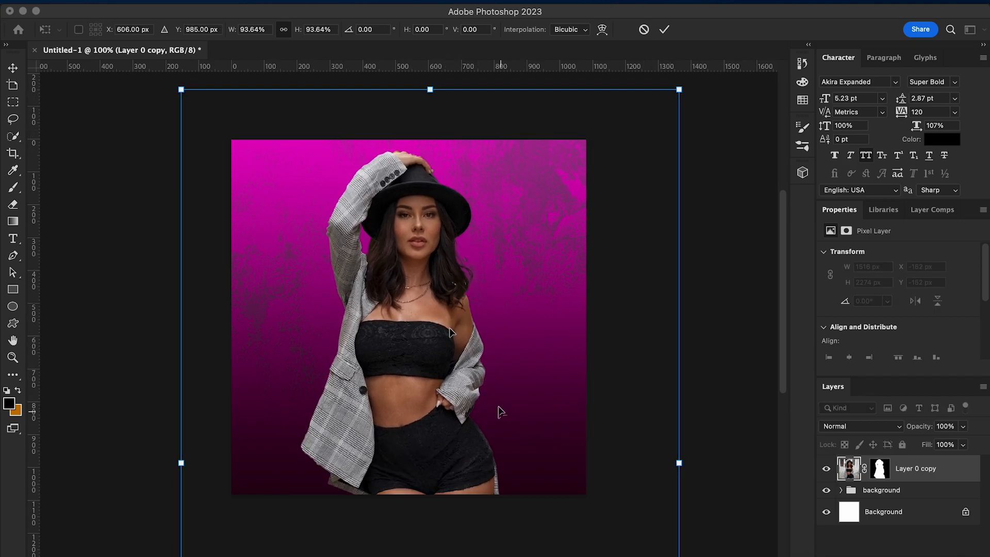
Commit the model cutout at 93.64% scale in the flyer document and apply its layer mask
key(Return)
key(w)
click(879, 468)
right_click(879, 472)
click(814, 473)
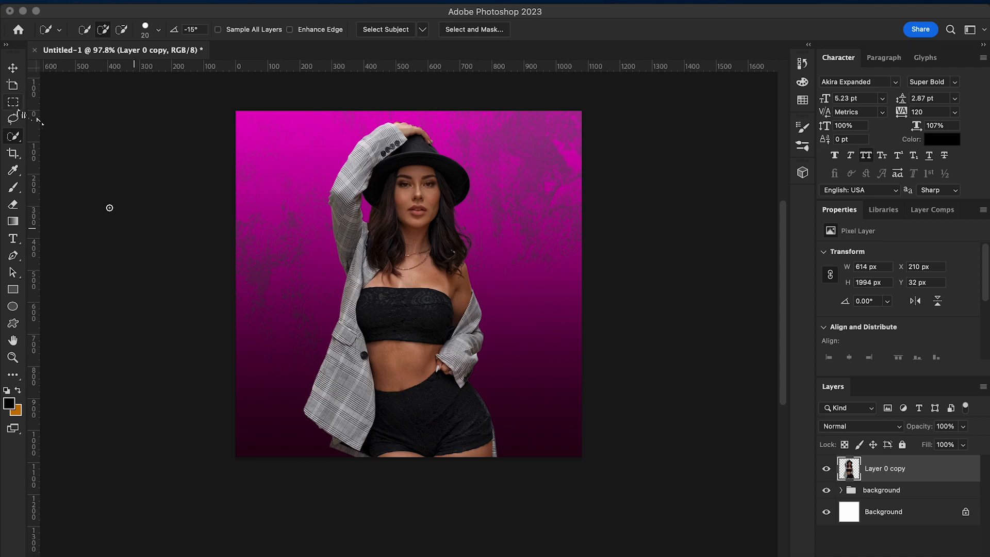
Delete the model's part below the waist inside a rectangular selection about 819 × 295 px, and deselect
key(m)
drag(273, 360, 536, 519)
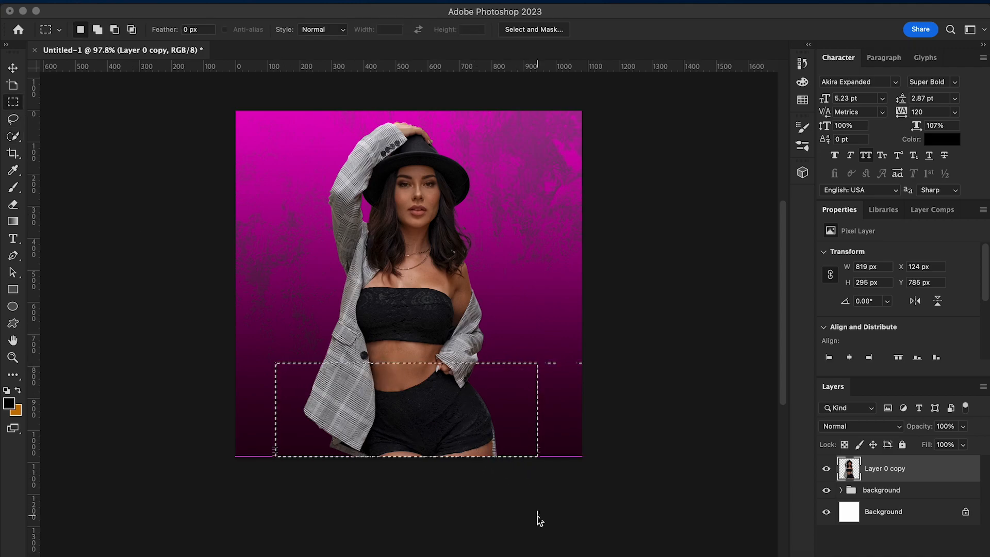
key(Delete)
key(ctrl+d)
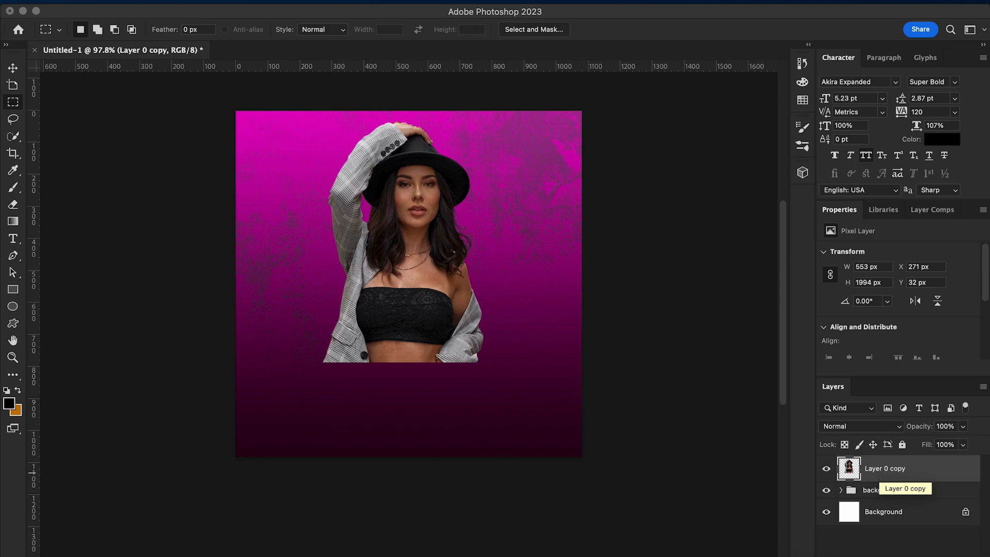
Put the cutout layer in a group named "model" and select the cutout layer inside it
key(ctrl+g)
key(Return)
click(868, 488)
Open the Camera Raw filter on the model cutout and set Clarity to +51
click(276, 1)
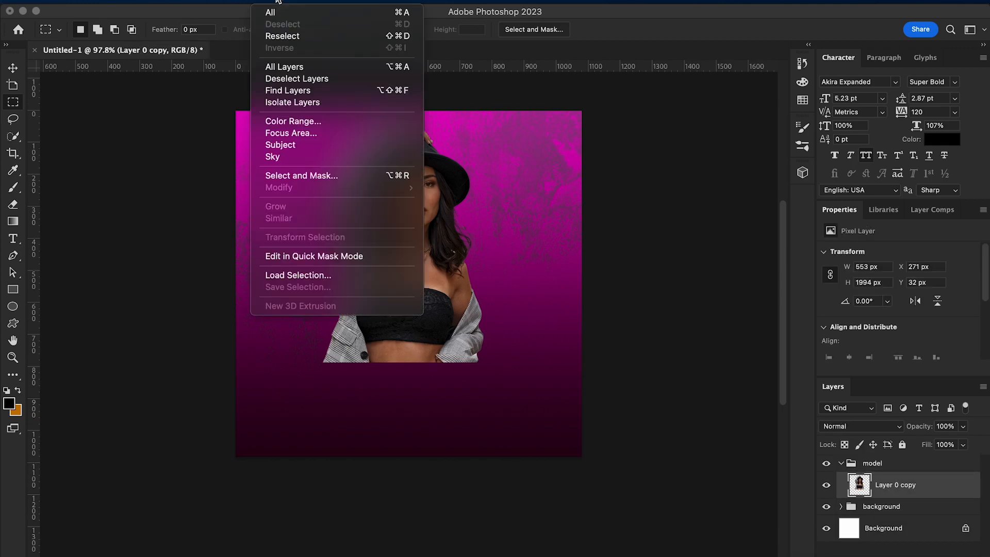
mouse_move(307, 2)
click(340, 94)
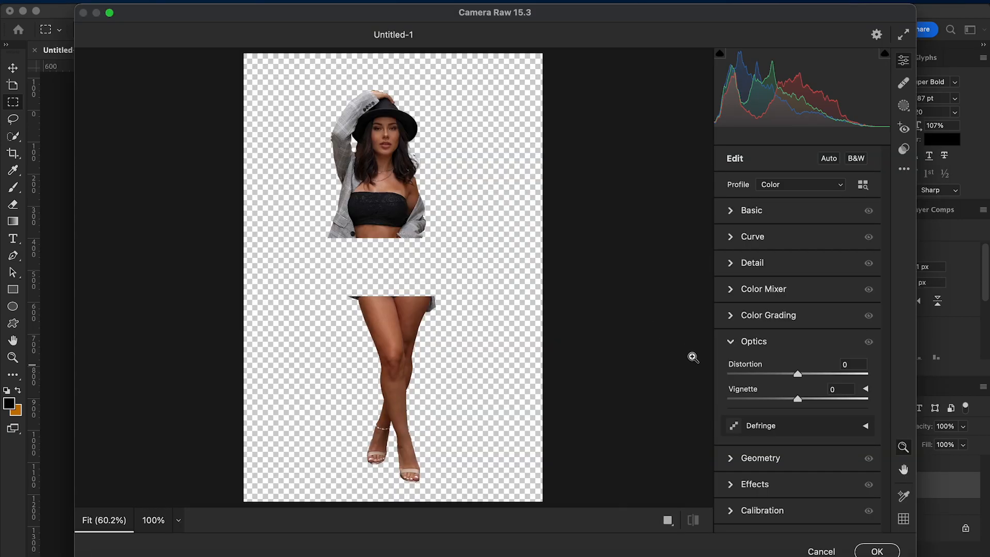
click(735, 208)
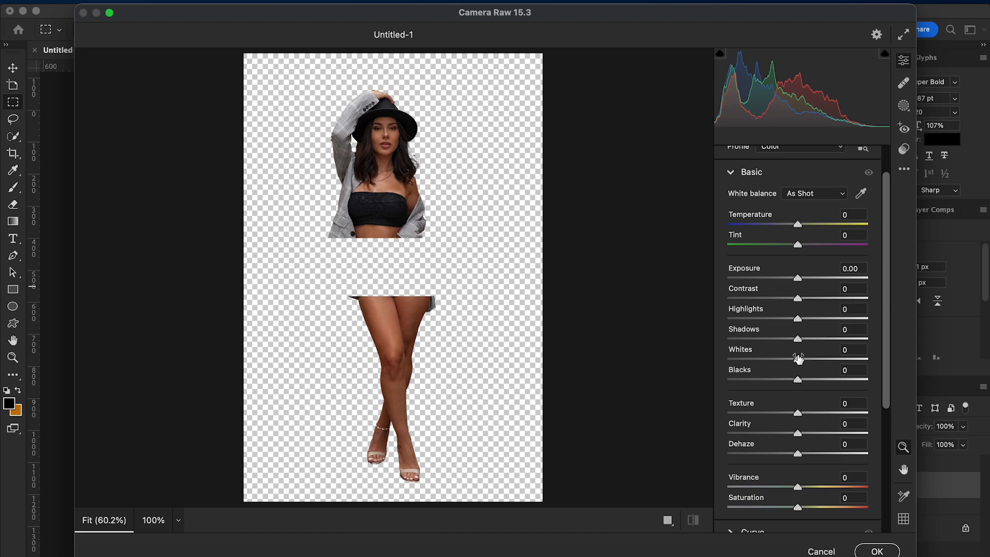
drag(797, 434, 831, 435)
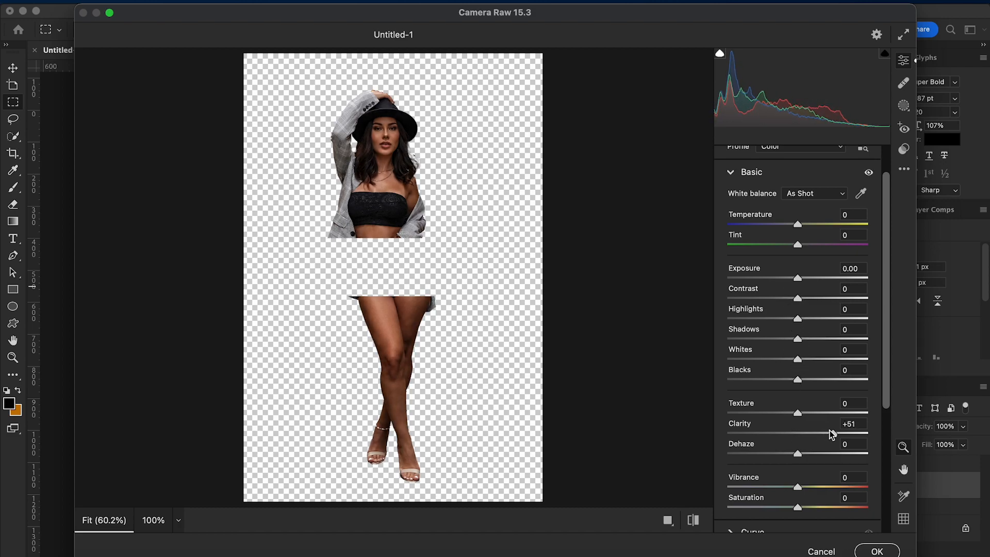
Set the model's Highlights to +42, Shadows to -26, Whites to +18, Blacks to +26 and Vibrance to +13
drag(798, 359, 816, 380)
drag(798, 339, 828, 319)
scroll(814, 436, down, 5)
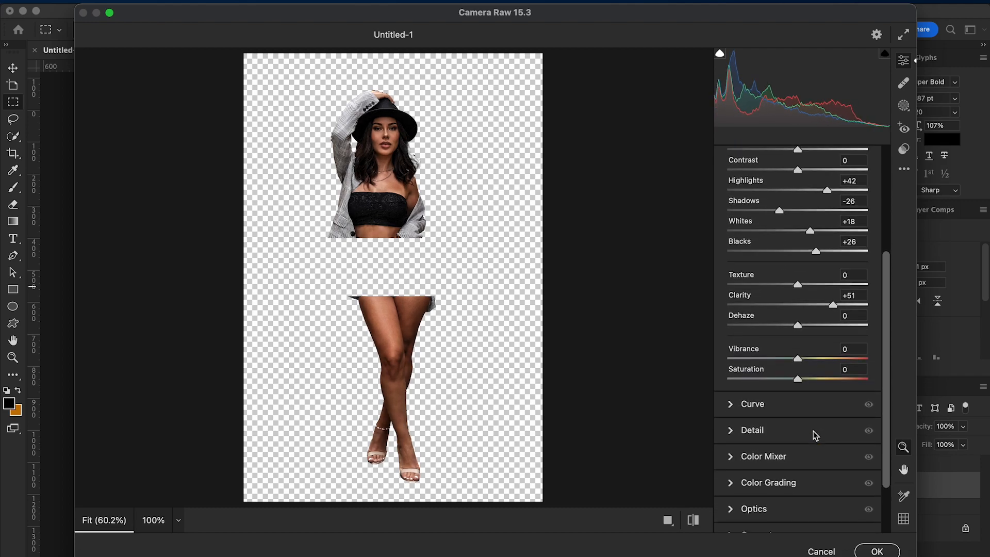
drag(799, 358, 808, 358)
scroll(806, 438, down, 3)
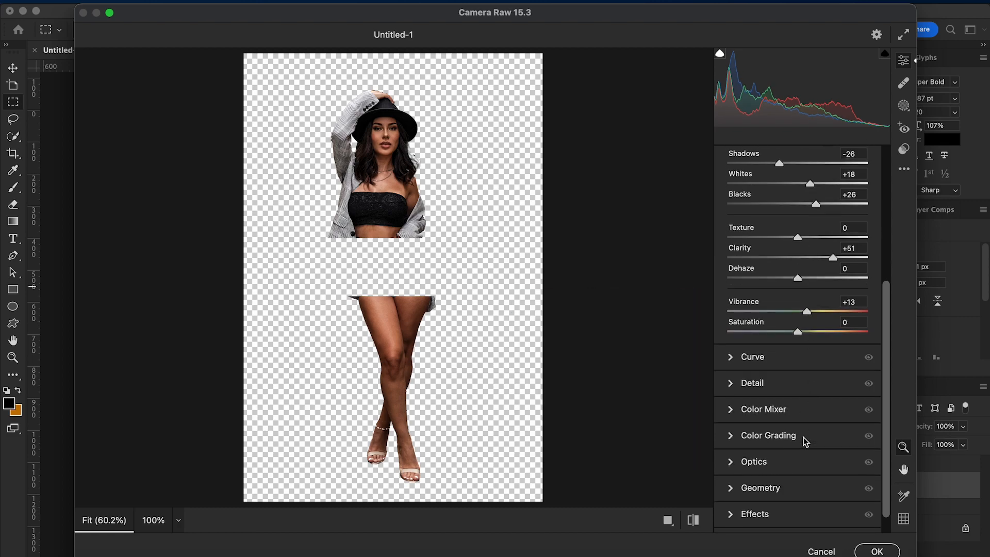
Tint the model's midtones towards magenta-red with Color Grading and apply the Camera Raw filter
click(734, 415)
drag(797, 280, 803, 288)
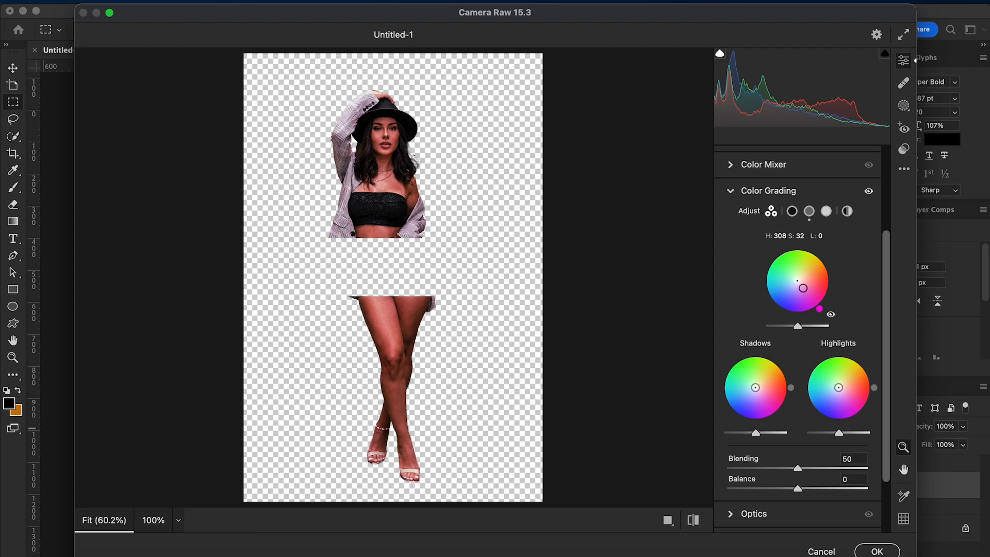
click(877, 551)
click(14, 68)
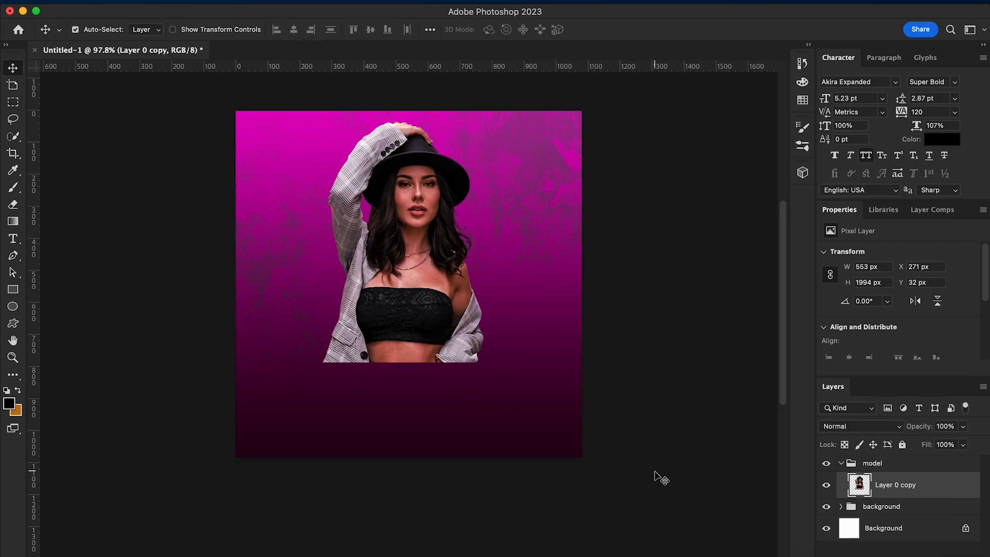
Add a layer mask to the model cutout and fade its lower edge into the background with a black-to-white linear gradient
click(896, 556)
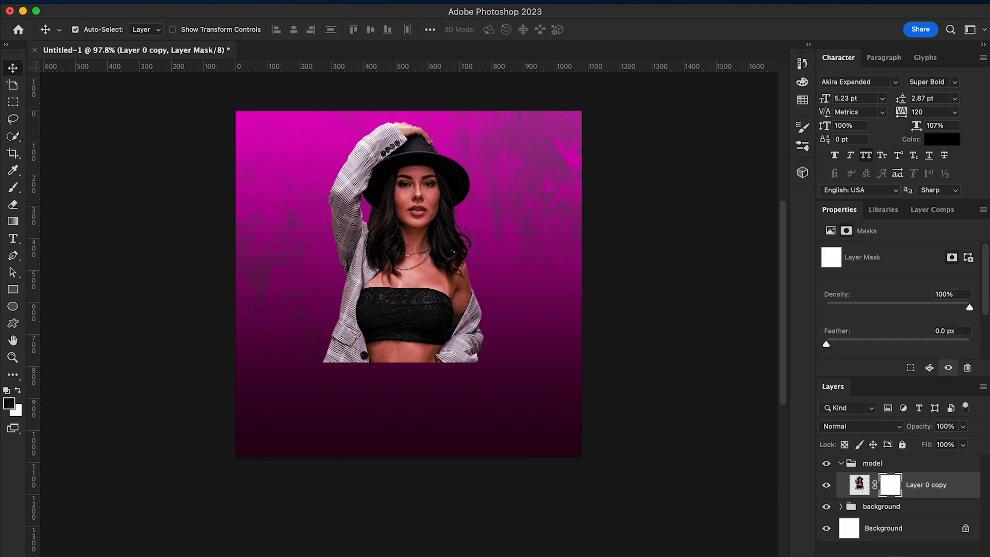
key(g)
drag(395, 308, 396, 308)
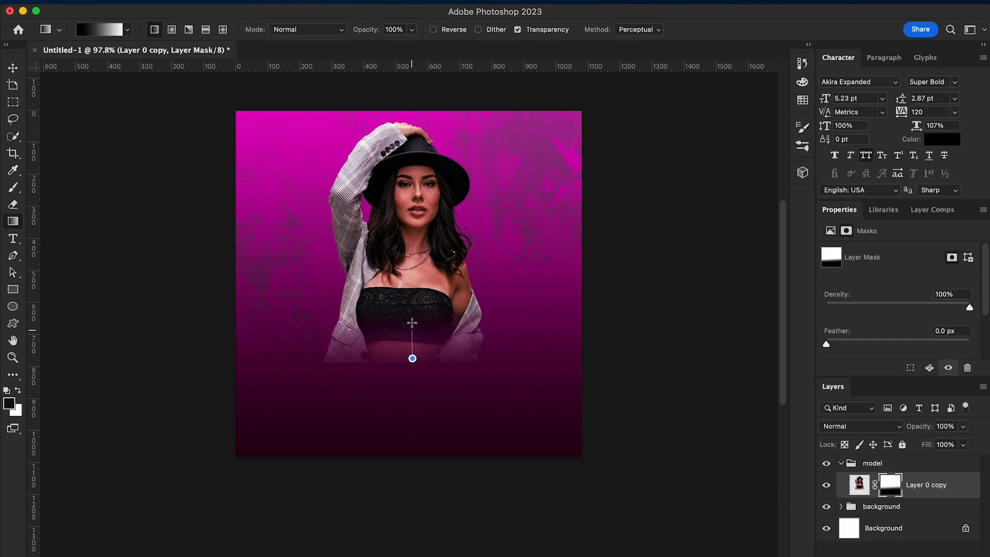
key(v)
Draw a black rectangle about 715 × 286 px across the model's lower torso
key(u)
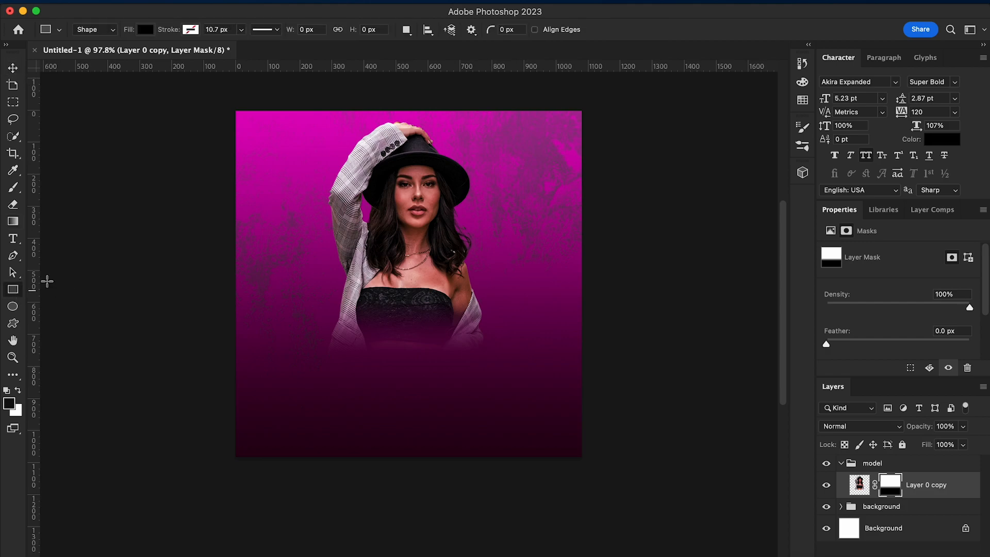
drag(290, 306, 518, 397)
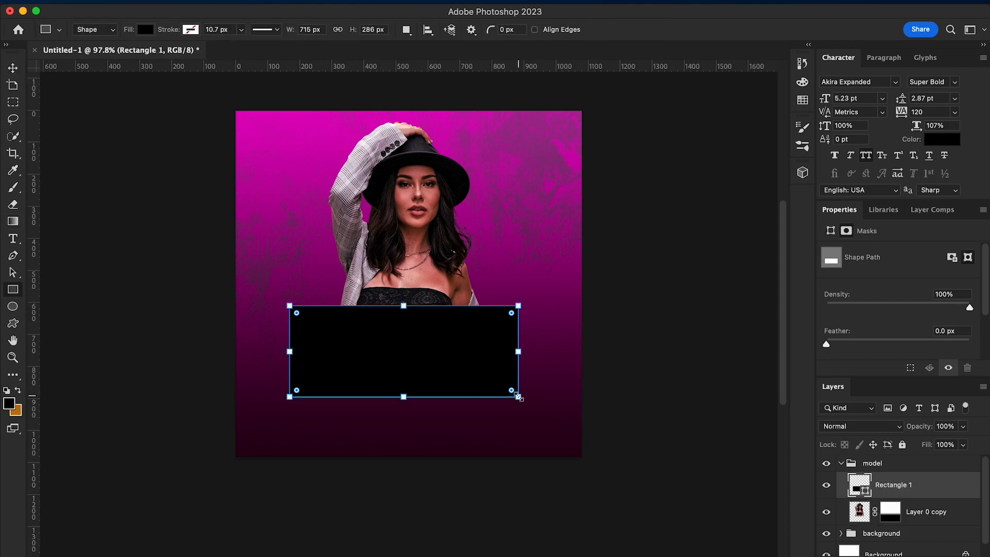
click(145, 30)
click(12, 68)
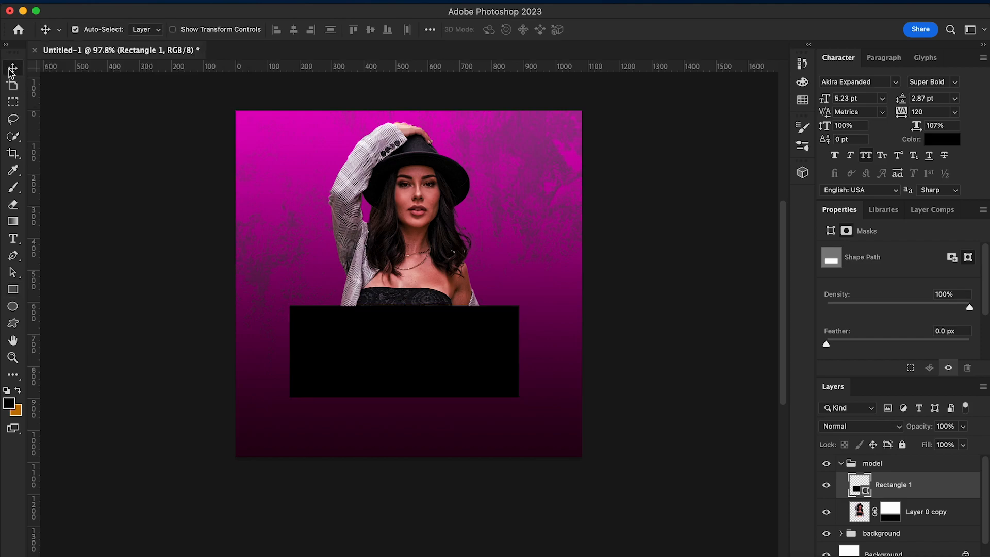
Rotate the black rectangle about -4.21°, scale it to about 678 × 271 px and reposition it over the model's waist
key(super+t)
drag(536, 413, 536, 404)
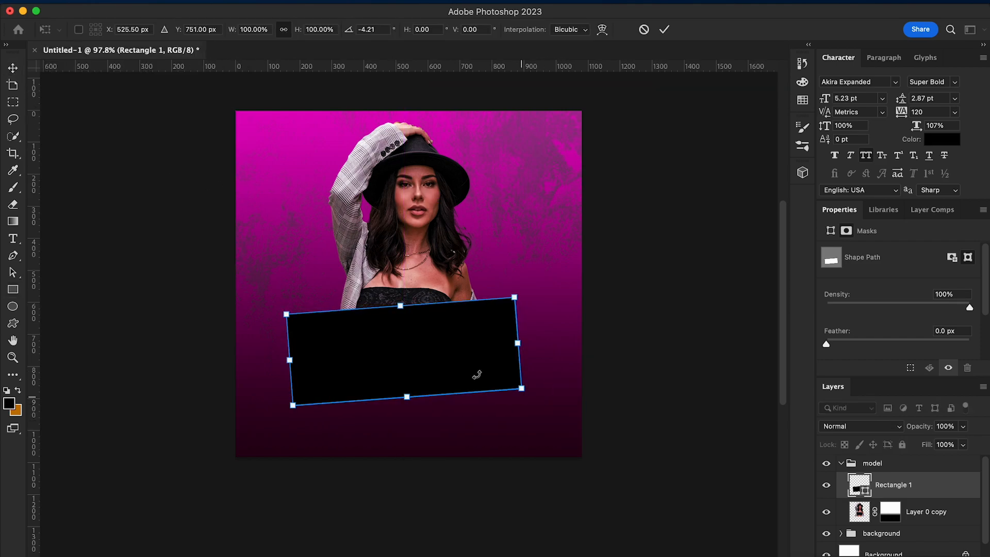
drag(286, 314, 298, 317)
drag(459, 375, 453, 369)
key(Return)
key(Right)
key(Right)
key(Right)
key(Right)
key(Right)
key(Right)
key(Right)
key(Right)
key(Right)
key(Right)
right_click(892, 494)
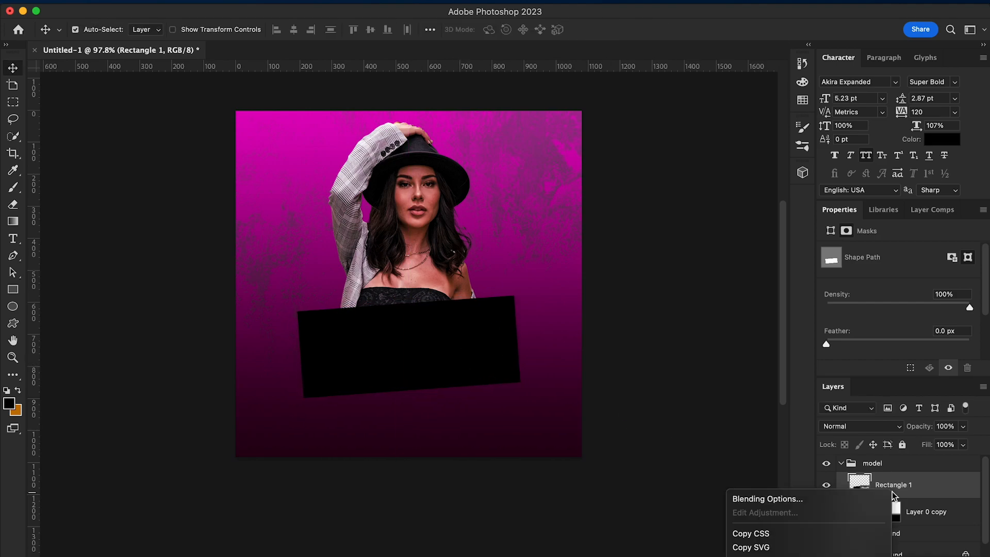
click(919, 485)
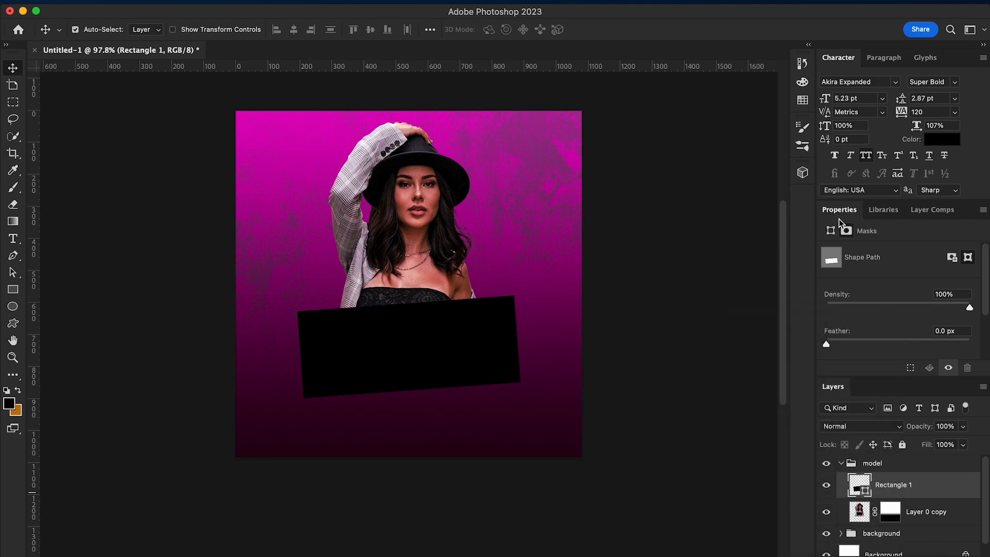
Create a new layer above the rectangle and set up the 482 px DryBrush2 brush with a 6° angle
click(802, 127)
click(645, 122)
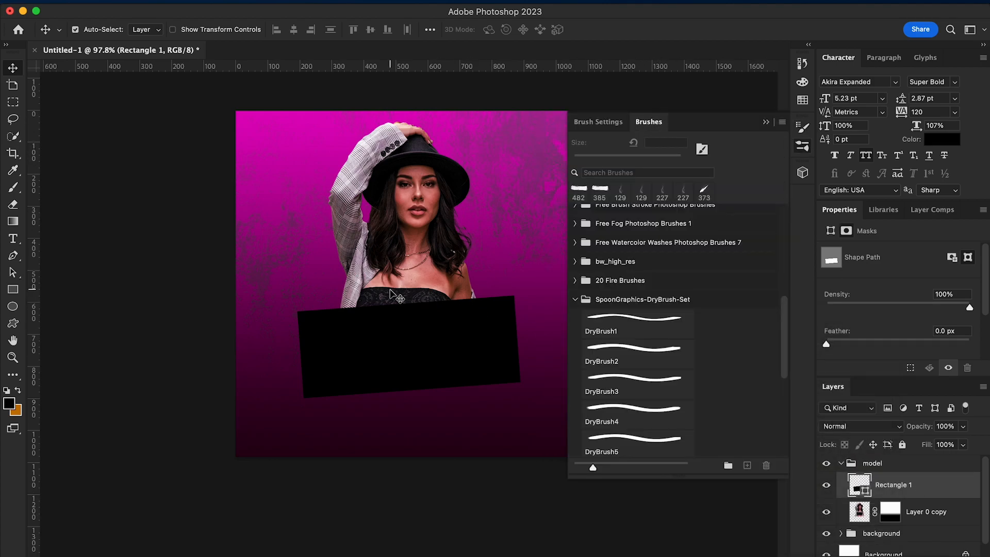
click(15, 191)
key(ctrl+alt+shift+n)
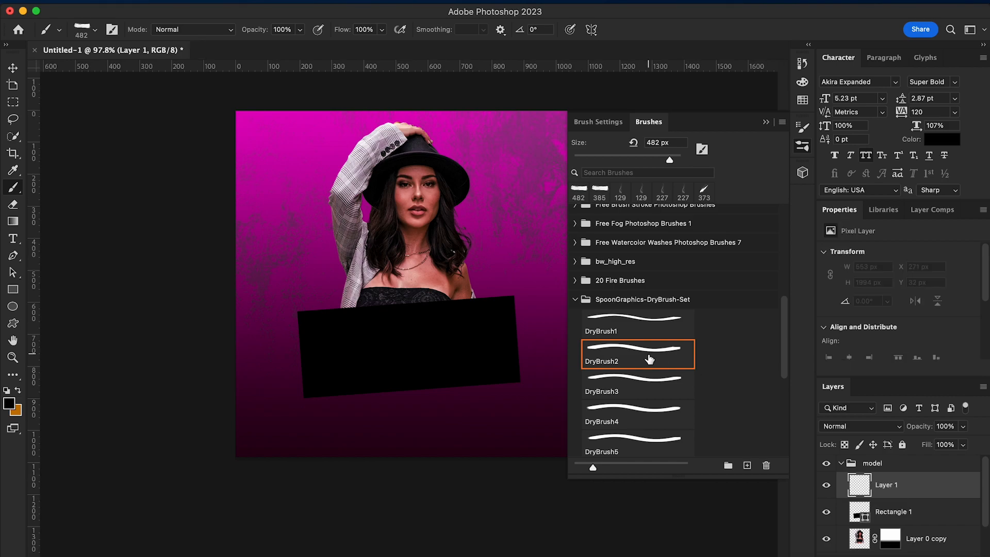
click(598, 122)
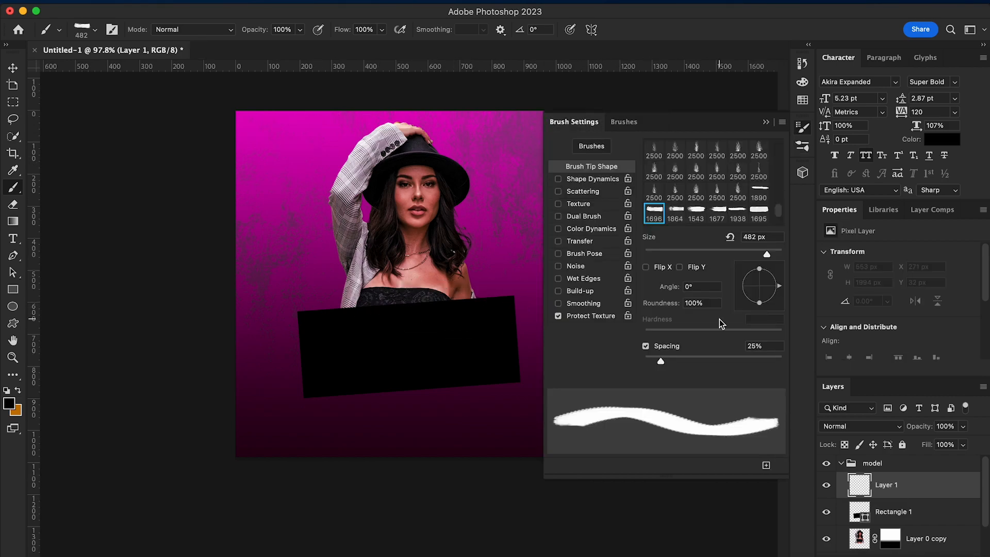
drag(779, 288, 778, 284)
Paint black dry-brush strokes along the rectangle's edges to give the banner a rough outline
click(401, 311)
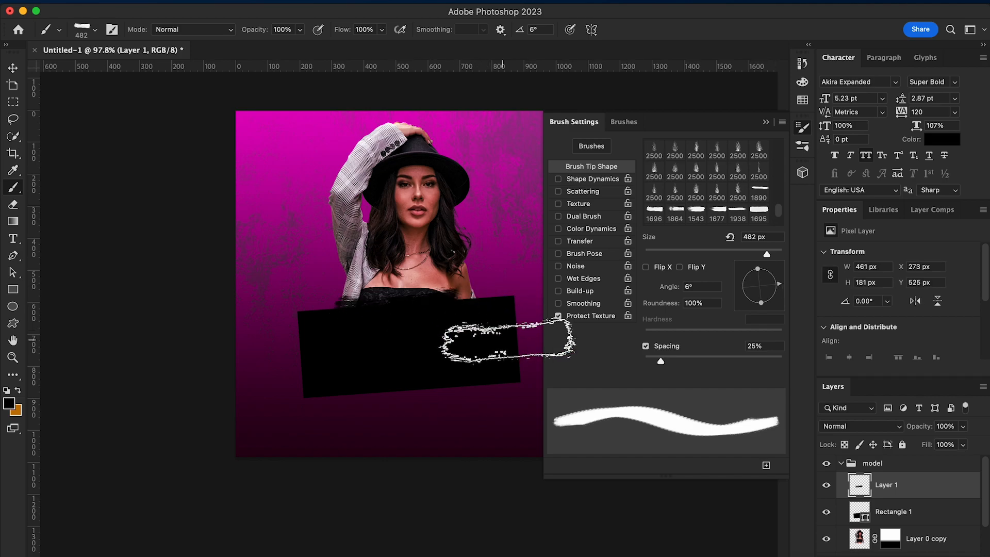
mouse_move(436, 309)
mouse_down()
mouse_move(399, 384)
mouse_move(377, 381)
mouse_move(430, 371)
mouse_up()
click(442, 371)
click(449, 371)
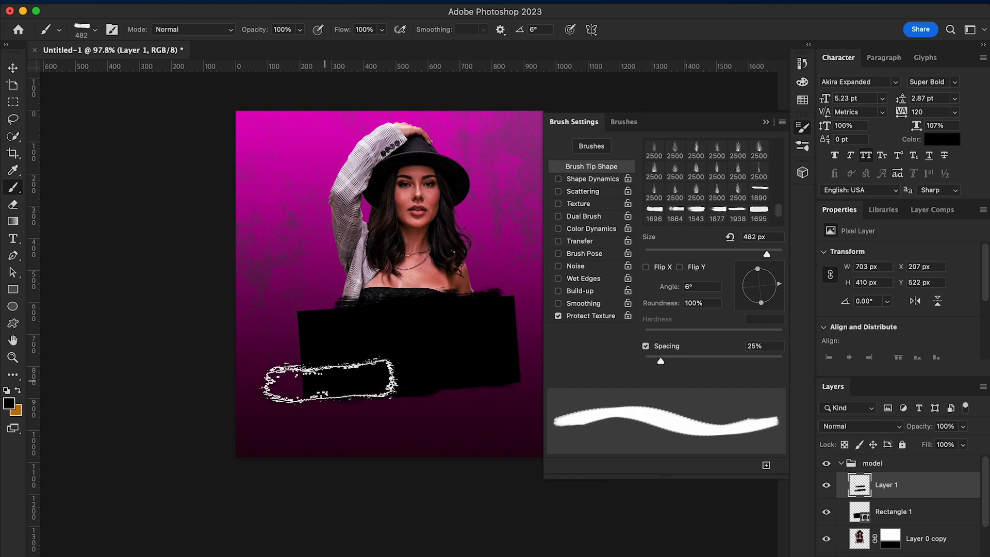
click(451, 327)
click(448, 313)
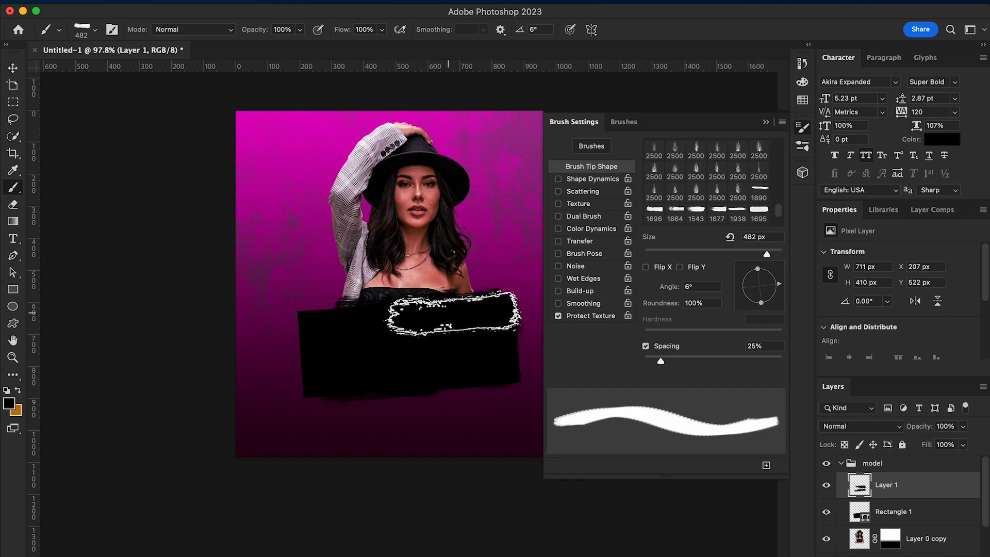
click(360, 378)
click(356, 359)
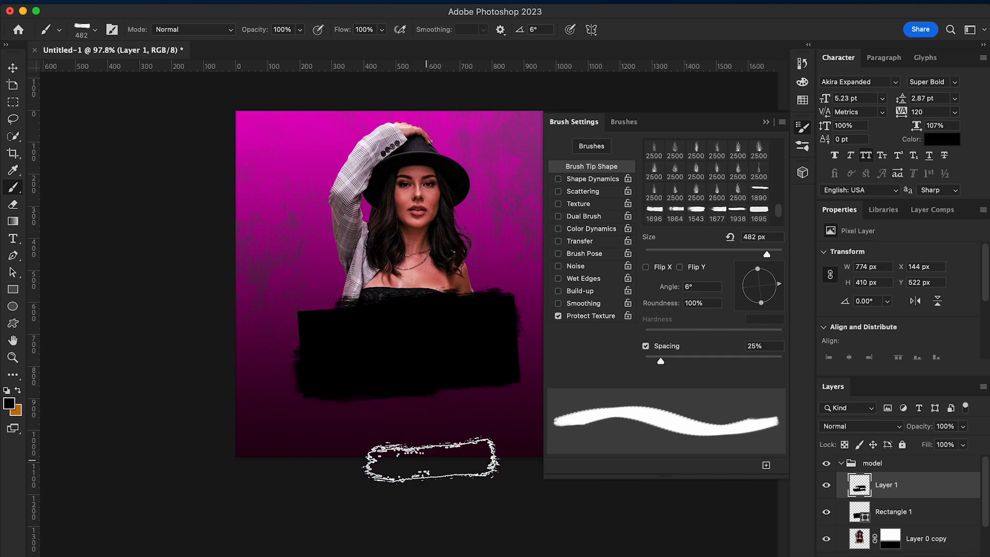
click(767, 124)
click(13, 68)
Add the text "Fuego" in Akira Expanded, enlarge it to about 25.96 pt and place it on the black banner
click(13, 238)
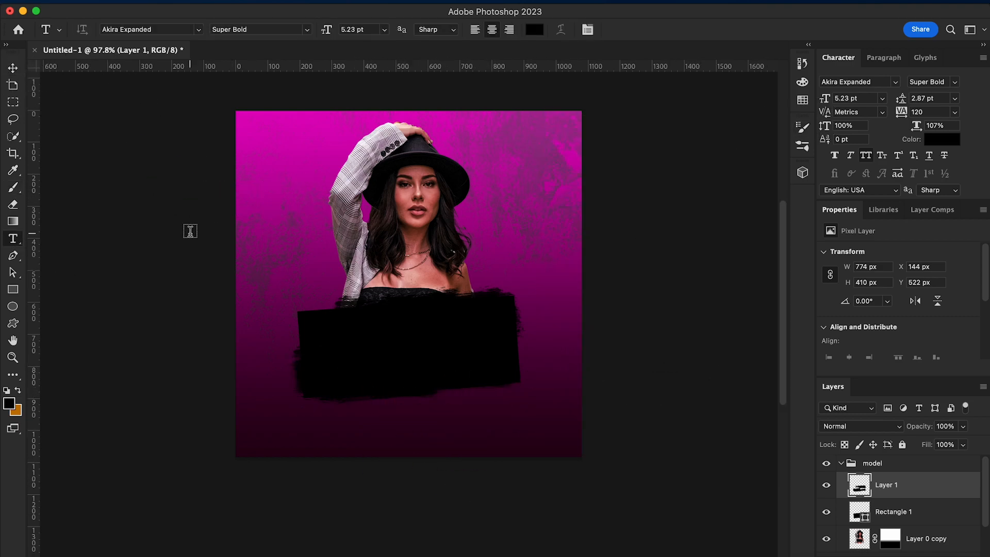
click(273, 175)
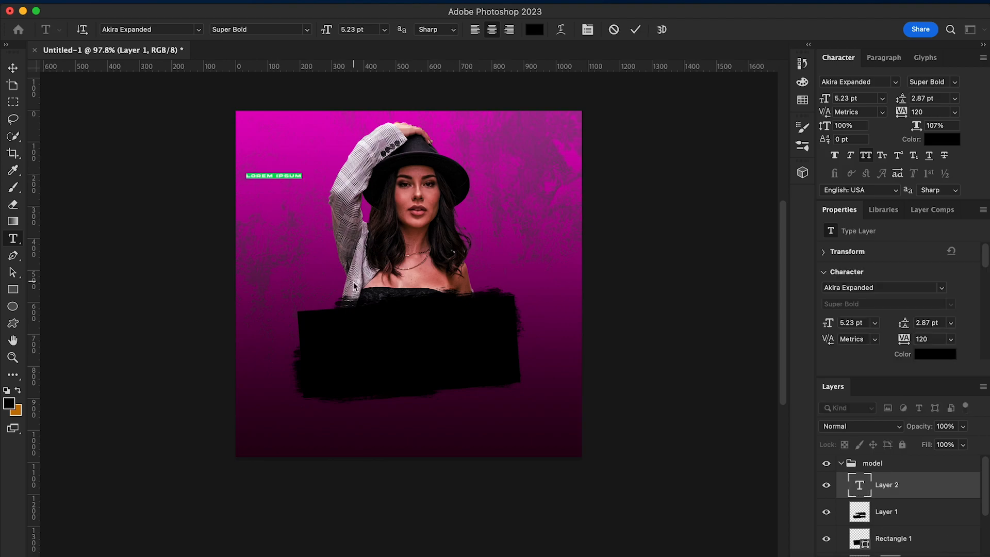
click(15, 73)
key(super+t)
mouse_move(292, 186)
mouse_down()
mouse_move(392, 212)
mouse_move(433, 351)
mouse_up()
key(Return)
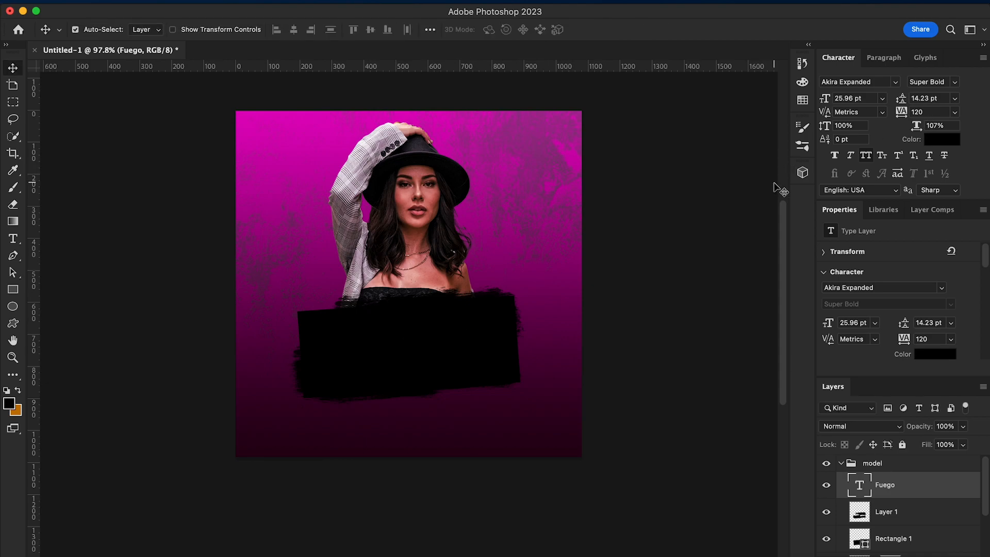
Add a gold Gradient Overlay to the Fuego text and accept 916a0b as its first colour stop
right_click(906, 486)
click(793, 491)
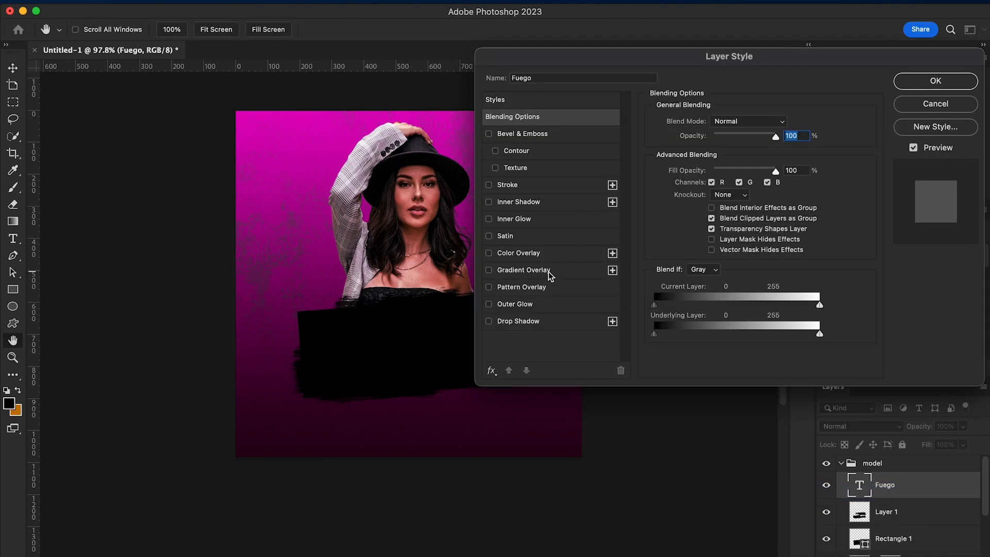
click(524, 269)
click(726, 147)
double_click(660, 330)
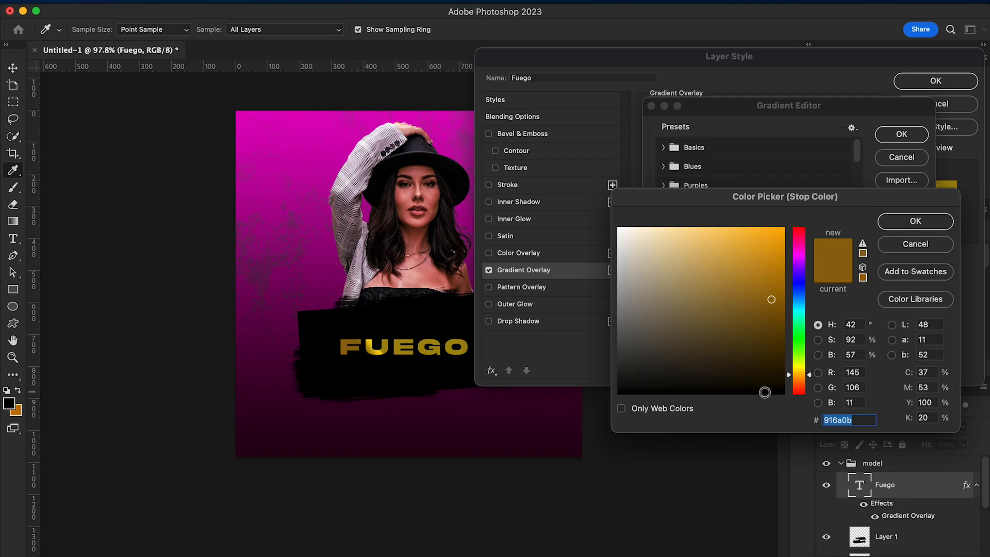
click(905, 226)
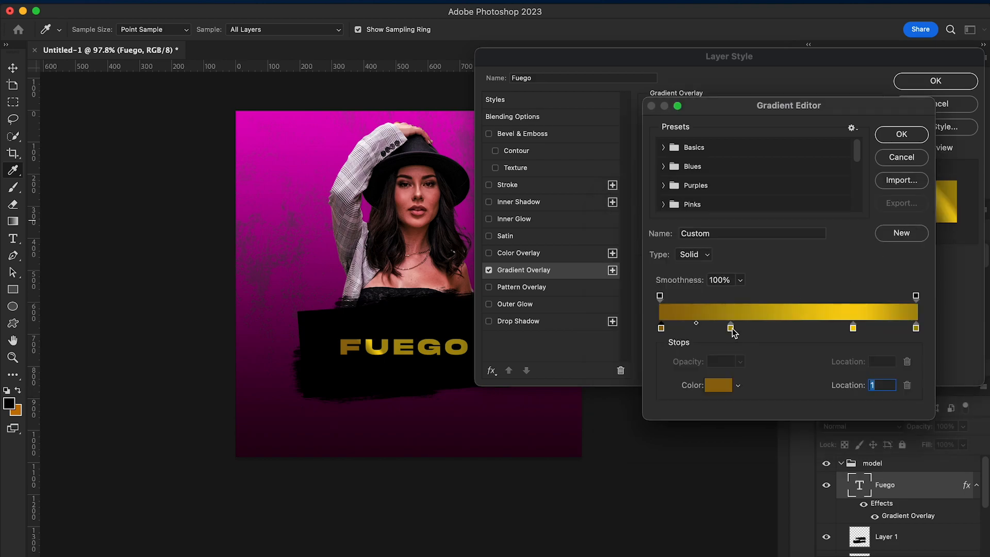
Accept the colours of the three remaining gradient stops and apply the linear overlay at 37° and 60% scale
double_click(730, 328)
click(915, 222)
double_click(852, 328)
click(922, 223)
double_click(915, 327)
click(915, 221)
click(901, 135)
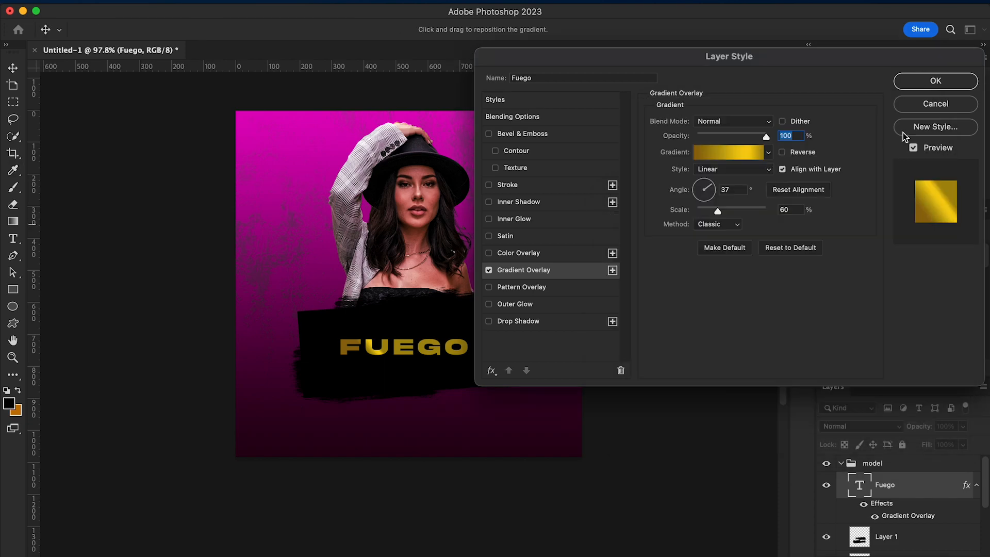
click(936, 82)
Change the Fuego text's font to Anton Regular, tighten its tracking to -20 and increase its size
click(895, 83)
click(825, 141)
drag(903, 117, 899, 118)
drag(837, 98, 854, 91)
Move the Fuego text onto the banner, rotate it about -4.94° and enlarge it to fill the black area
drag(435, 353, 439, 375)
drag(498, 413, 506, 401)
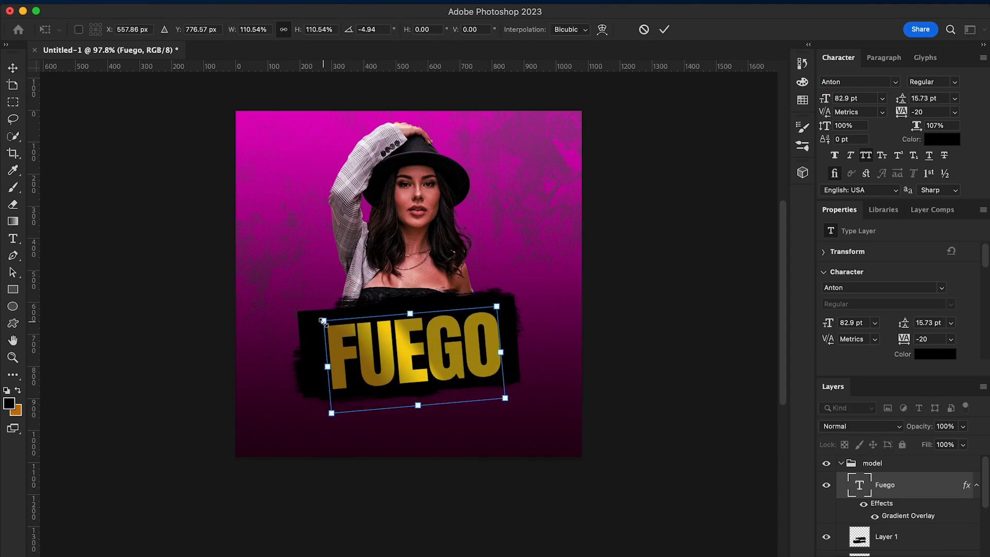
drag(323, 322, 308, 320)
key(Return)
Select the brush-stroke layer and the rectangle layer and group them together
right_click(507, 376)
click(528, 379)
scroll(857, 511, down, 3)
shift+click(905, 505)
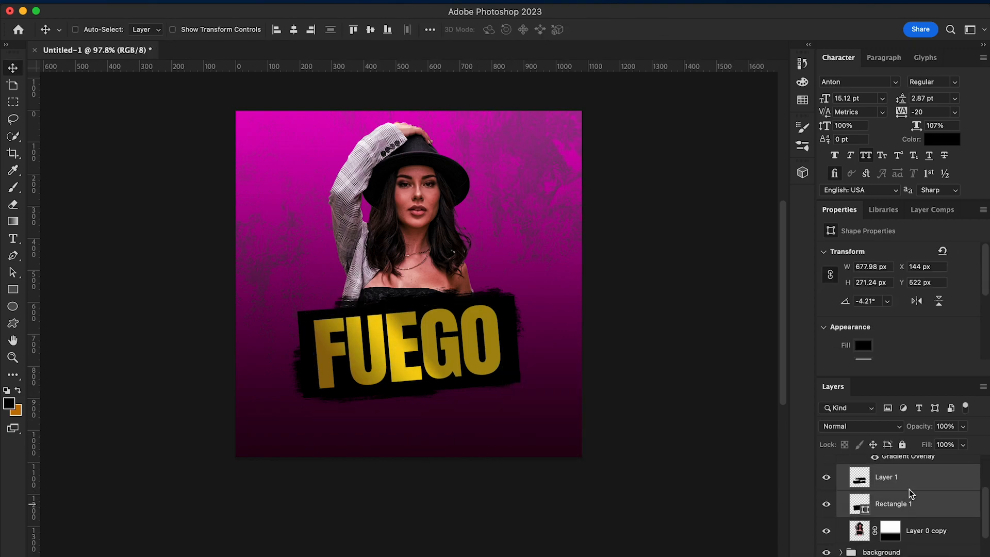
key(super+g)
click(851, 478)
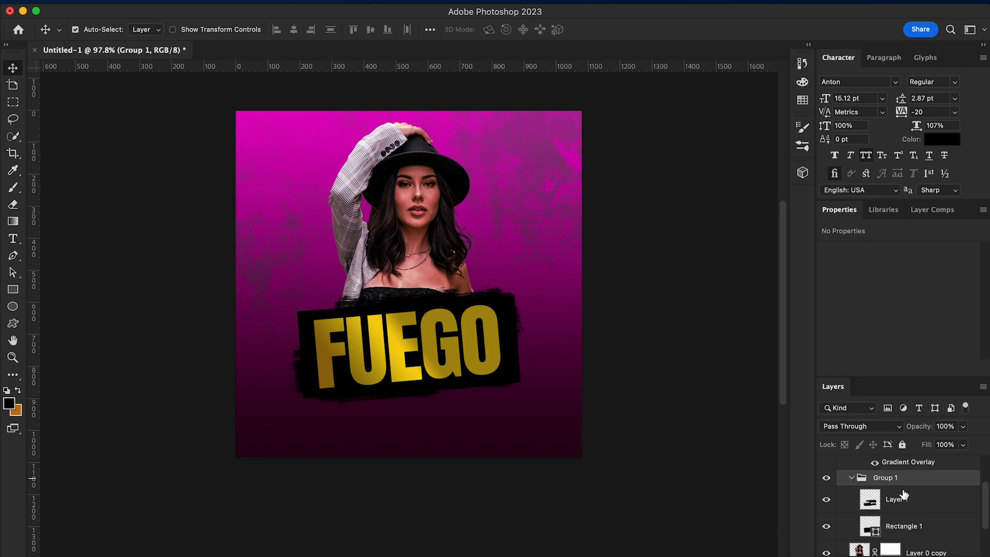
Merge the brush-stroke and rectangle layers inside the group into a single layer
click(916, 503)
shift+click(915, 525)
right_click(905, 504)
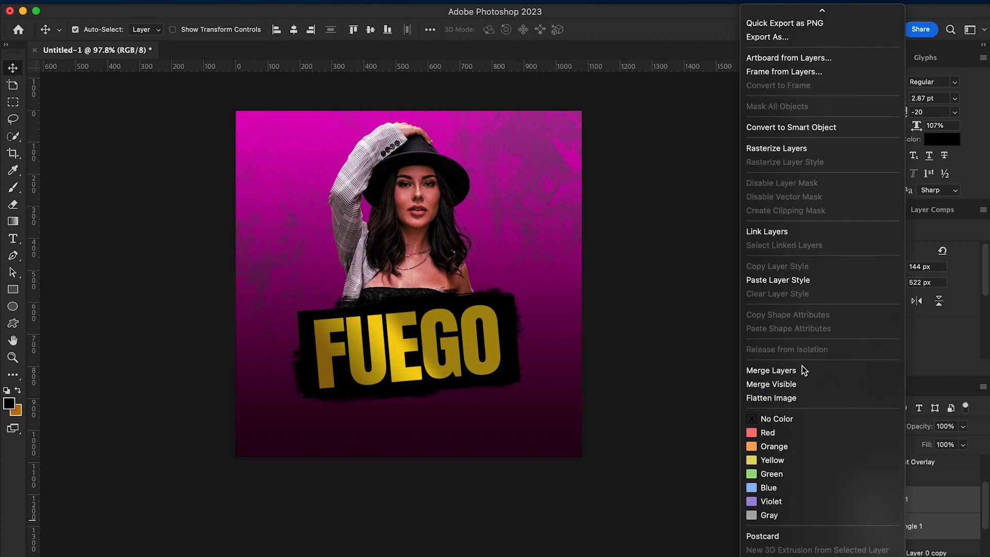
click(835, 371)
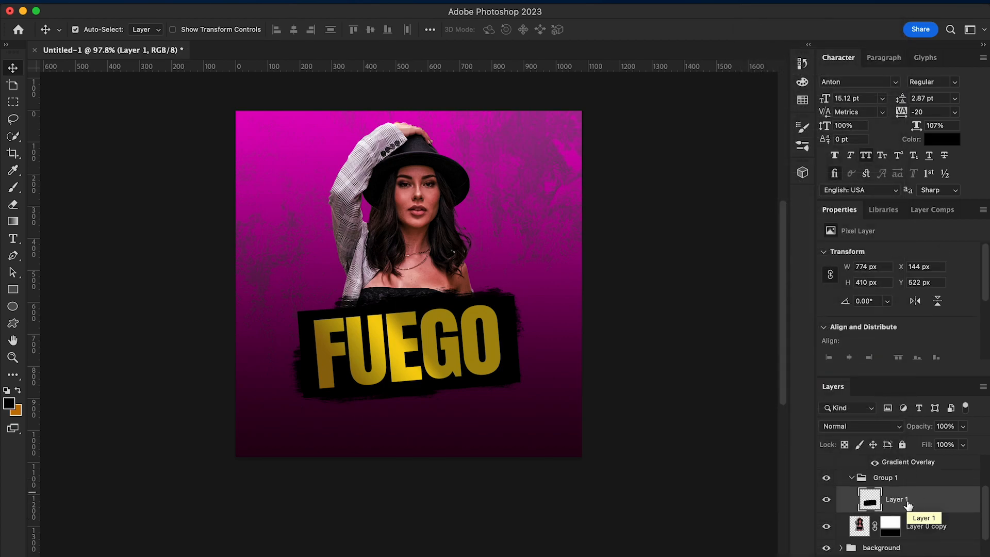
Apply a Perspective transform to the merged banner, making its right side taller than its left, about 774 × 425 px overall
key(super+t)
right_click(454, 361)
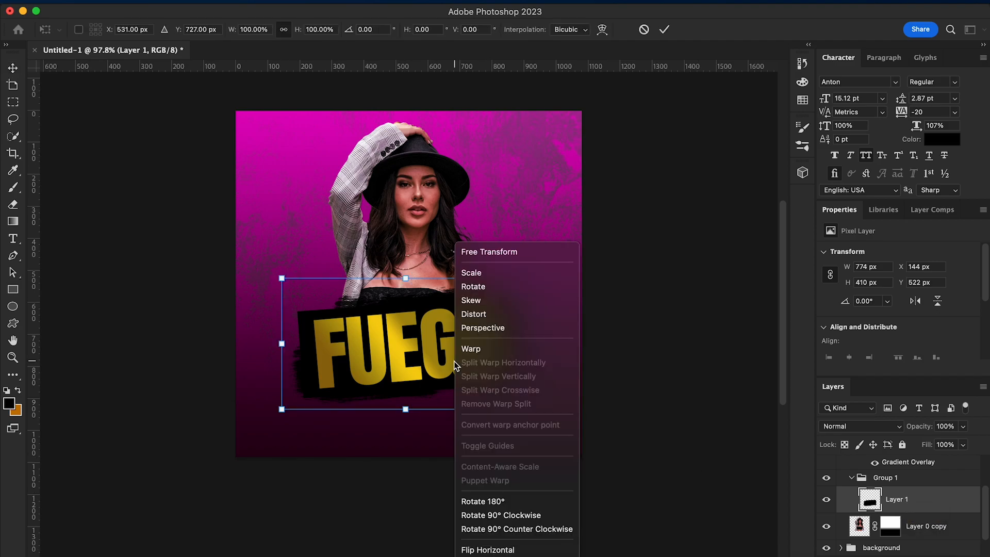
click(499, 327)
drag(534, 415, 533, 420)
drag(282, 280, 283, 287)
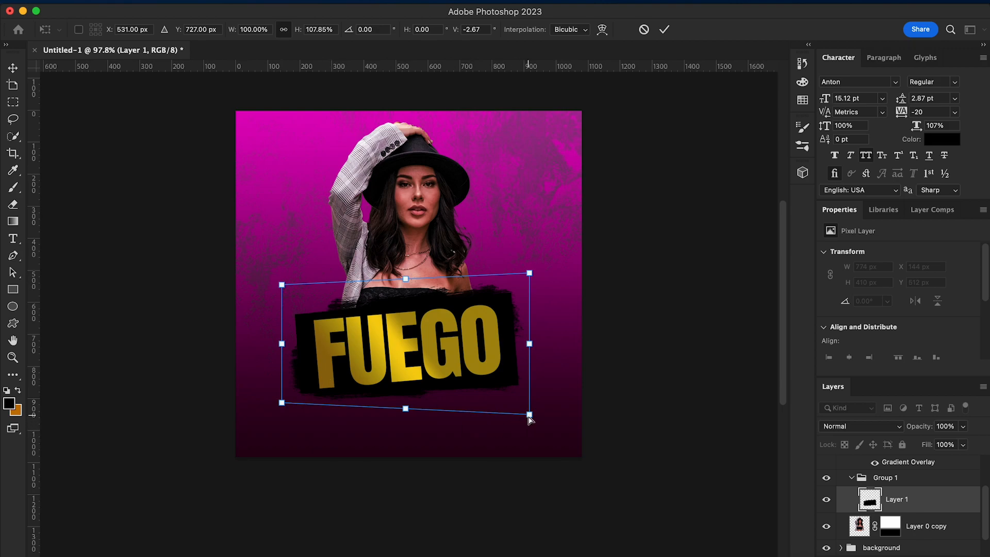
drag(529, 418, 530, 417)
key(Return)
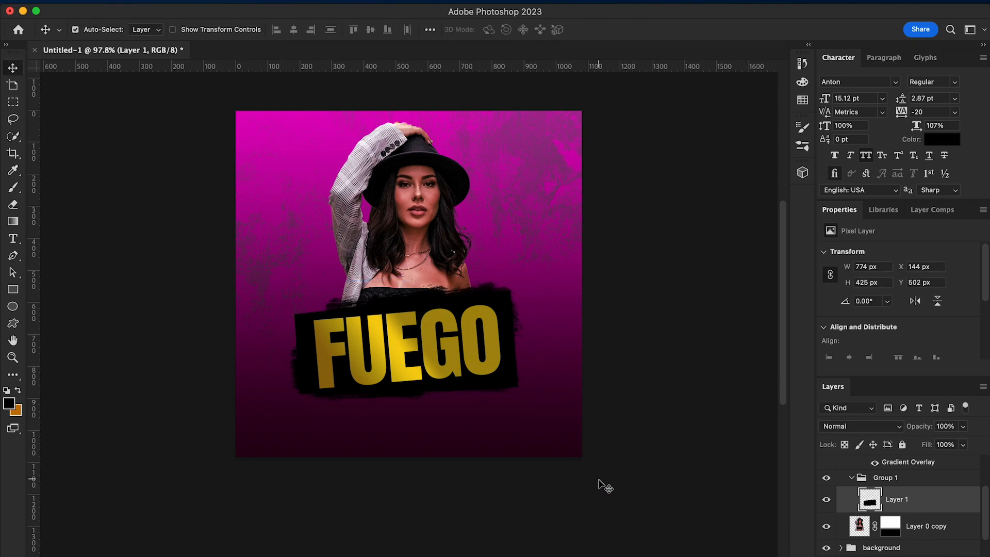
Select the Fuego text and rotate it slightly clockwise to fit the reshaped banner
right_click(467, 360)
click(487, 366)
key(super+t)
drag(518, 427, 517, 430)
key(Return)
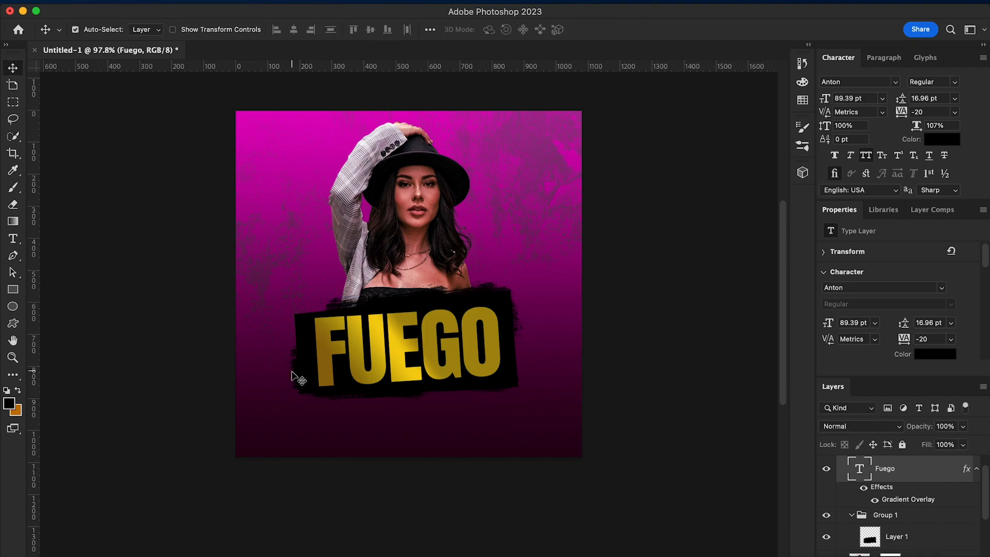
Draw a thin black rectangle about 384 × 51 px, rotate it about -4.09° and place it along the banner's upper edge
click(13, 289)
drag(264, 168, 446, 297)
key(v)
key(ctrl+t)
drag(504, 325, 506, 318)
drag(451, 292, 459, 296)
key(Return)
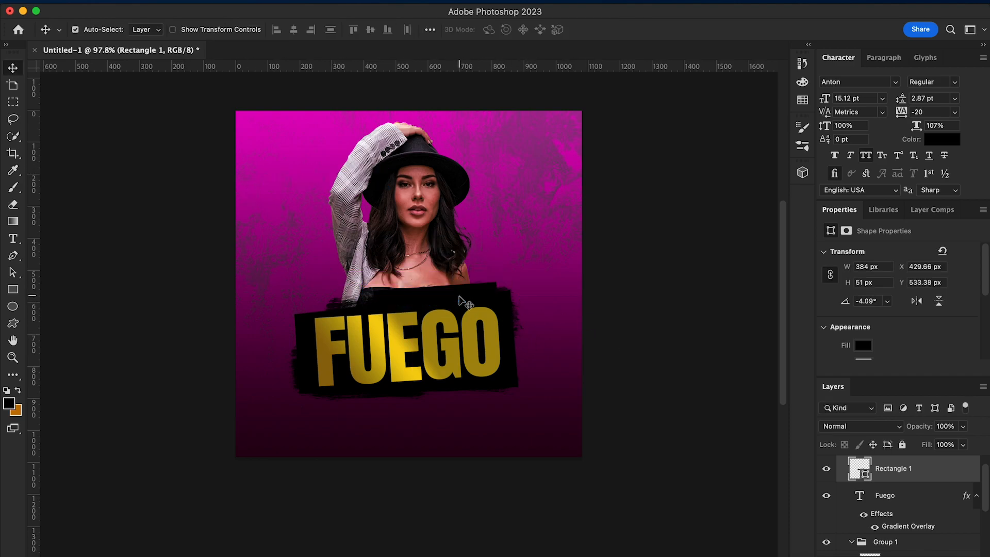
Give the thin rectangle a Color Overlay in gold #a88d0d, sampled from the FUEGO lettering
right_click(903, 473)
click(762, 474)
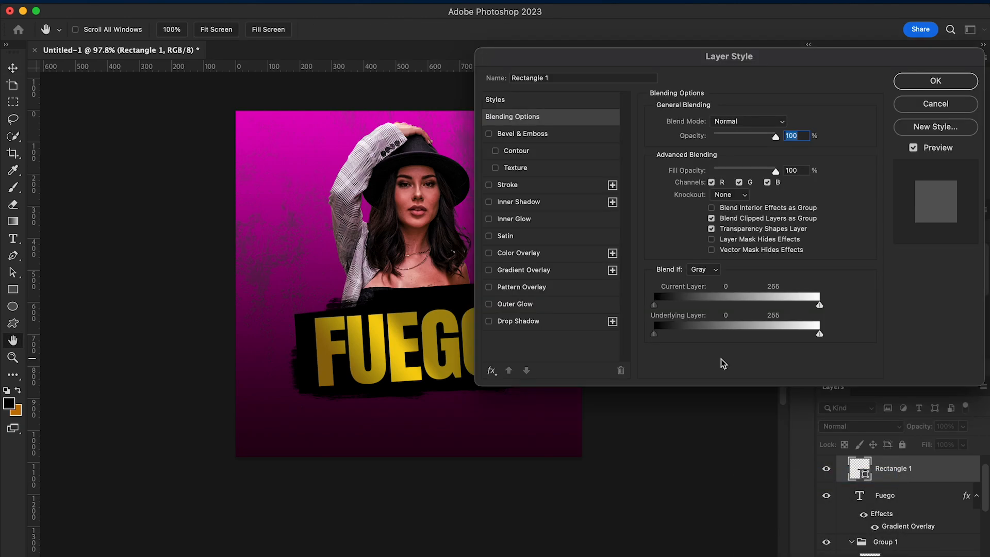
click(541, 270)
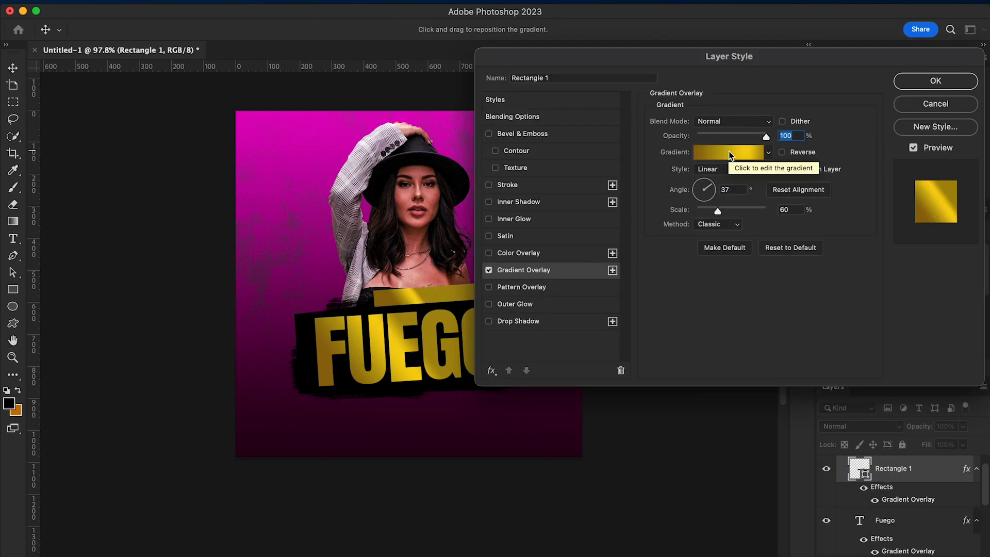
click(488, 271)
click(488, 254)
click(525, 255)
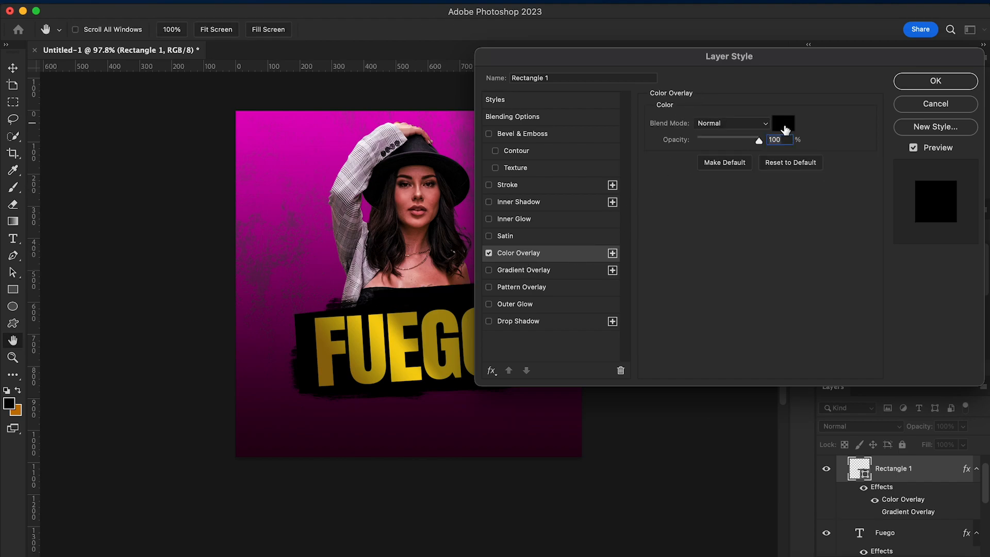
click(783, 123)
click(399, 344)
click(448, 320)
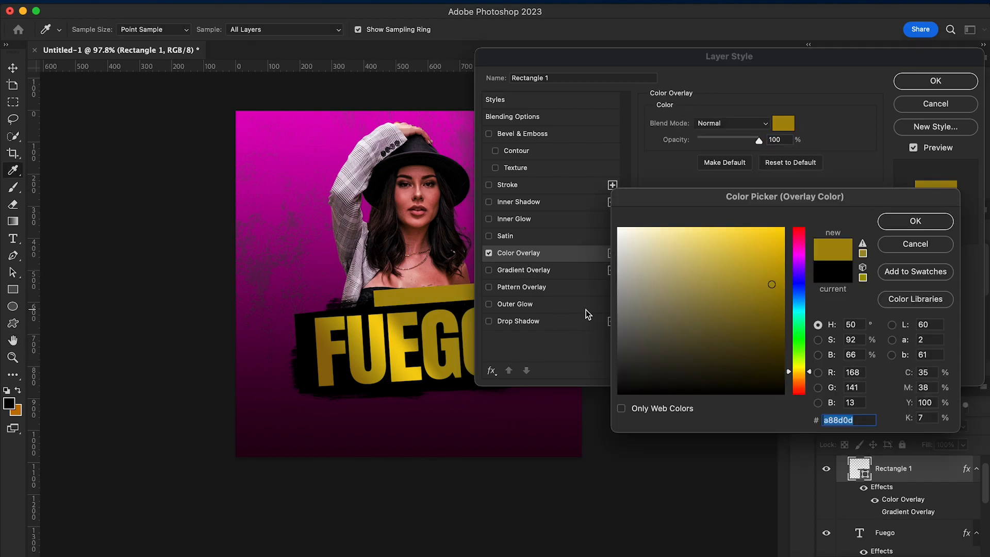
click(915, 220)
key(Return)
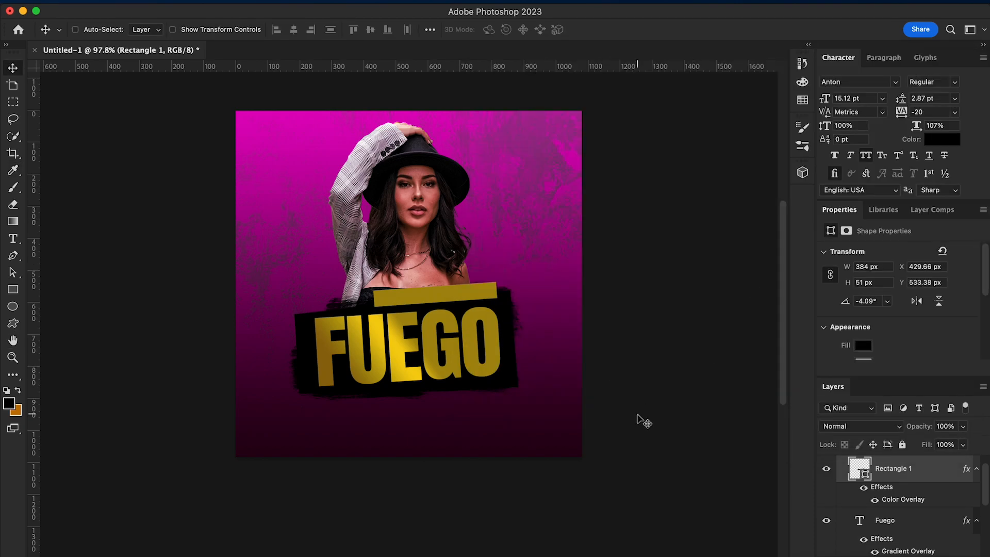
Skew the thin rectangle horizontally by about -20° into a slanted bar and fine-tune its placement on the banner's upper edge
key(super+t)
right_click(472, 242)
click(492, 298)
drag(497, 282, 503, 282)
drag(373, 306, 364, 307)
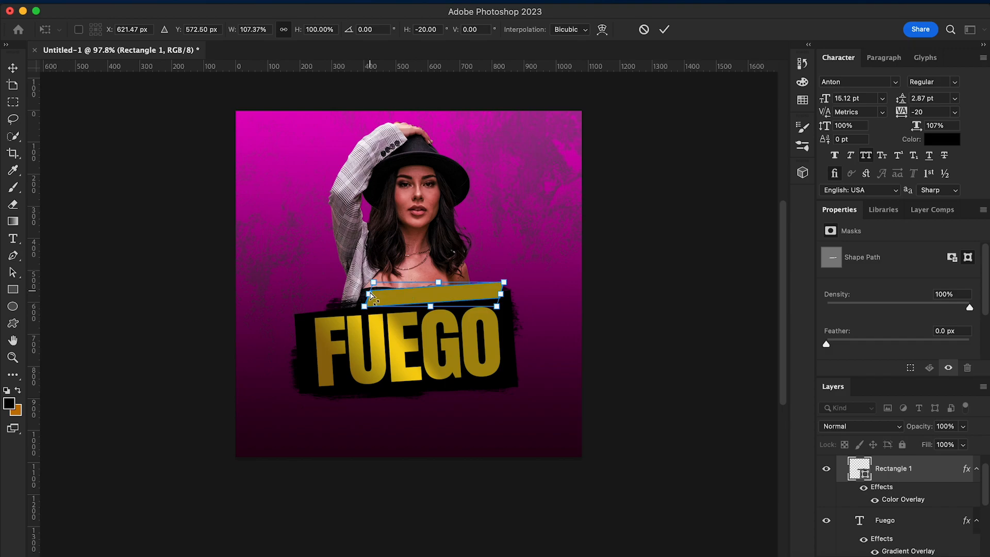
key(Return)
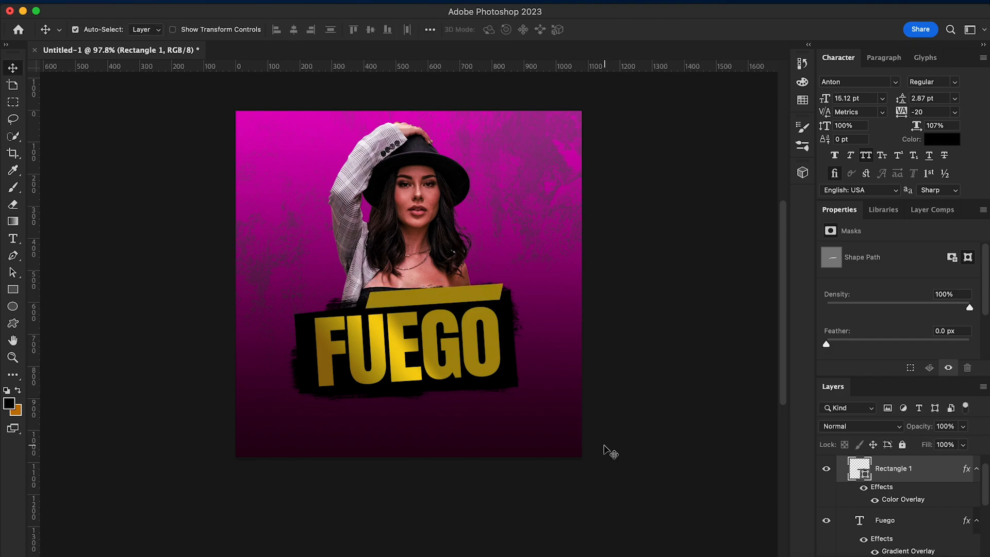
key(super+t)
drag(528, 325, 527, 322)
key(Return)
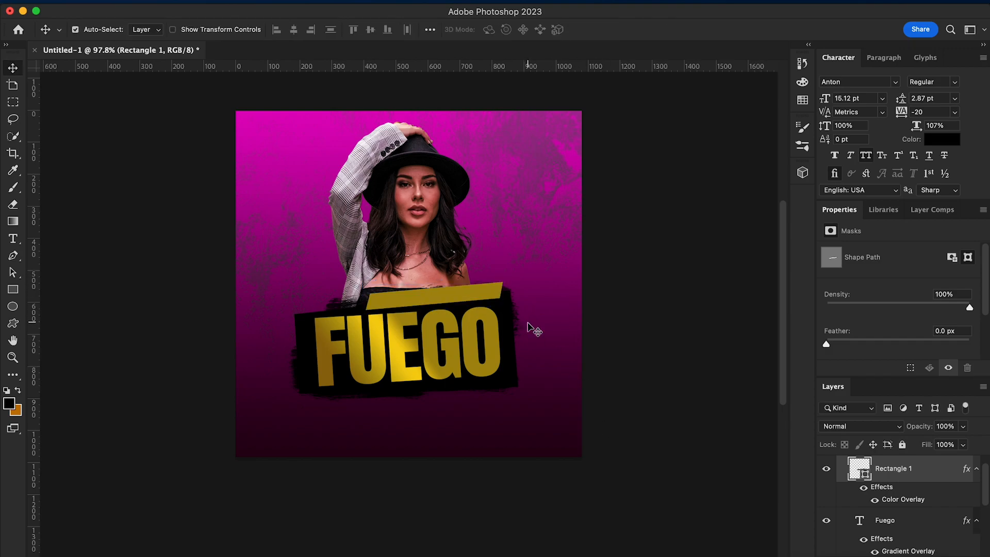
Add a LATIN PARTY text line near the flyer's upper-left corner and colour it white
key(t)
click(276, 155)
text(LA)
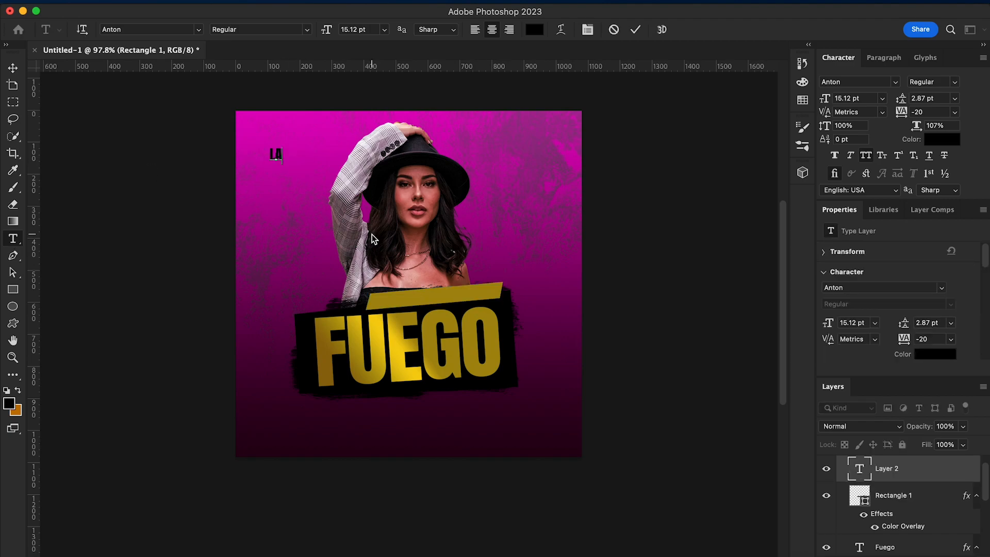
text(TIN PARTY)
click(13, 70)
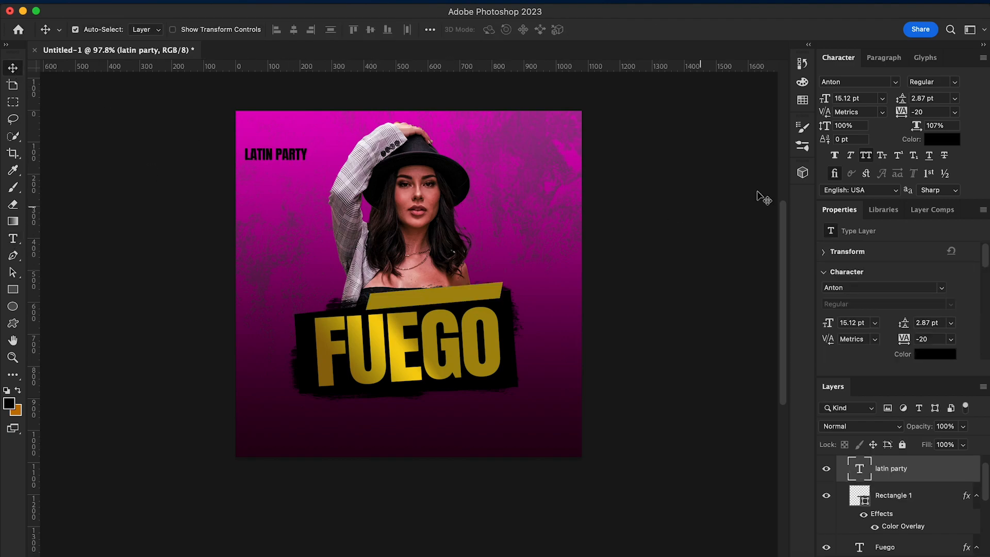
click(941, 139)
click(618, 228)
click(915, 220)
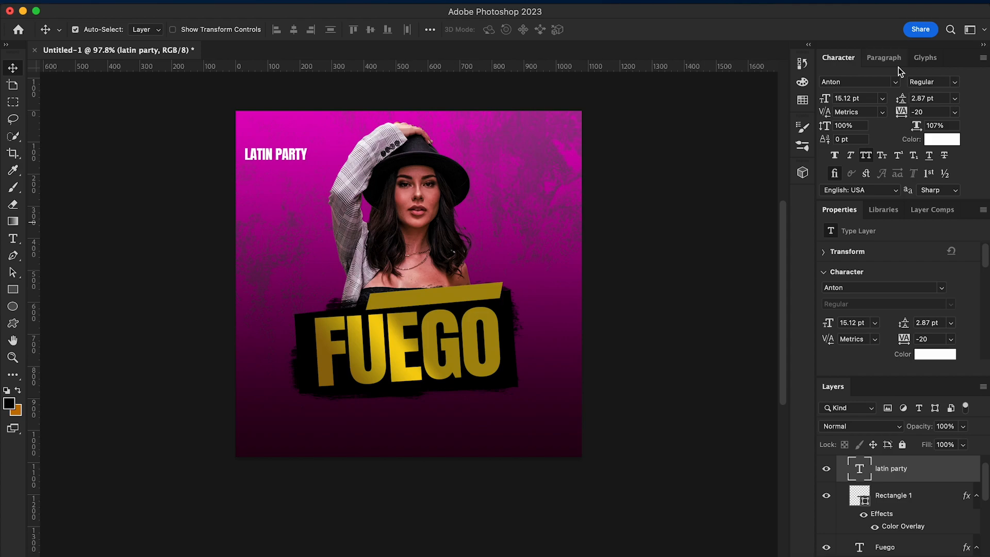
Set LATIN PARTY in Akira Expanded Super Bold and fit it on the gold bar, scaled to about 91% and rotated about -3.29°
click(895, 81)
click(826, 135)
drag(304, 157, 480, 300)
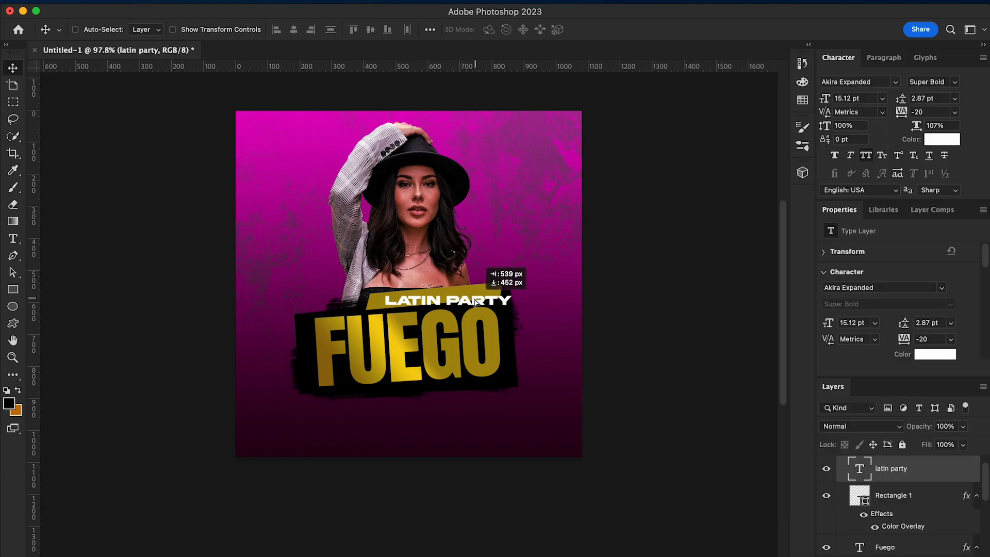
key(ctrl+t)
drag(532, 320, 487, 288)
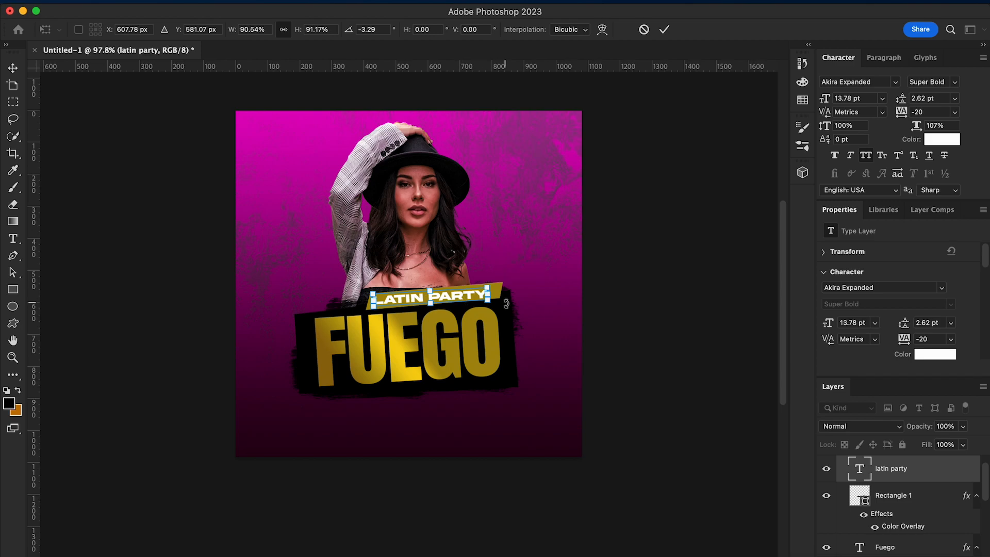
key(Return)
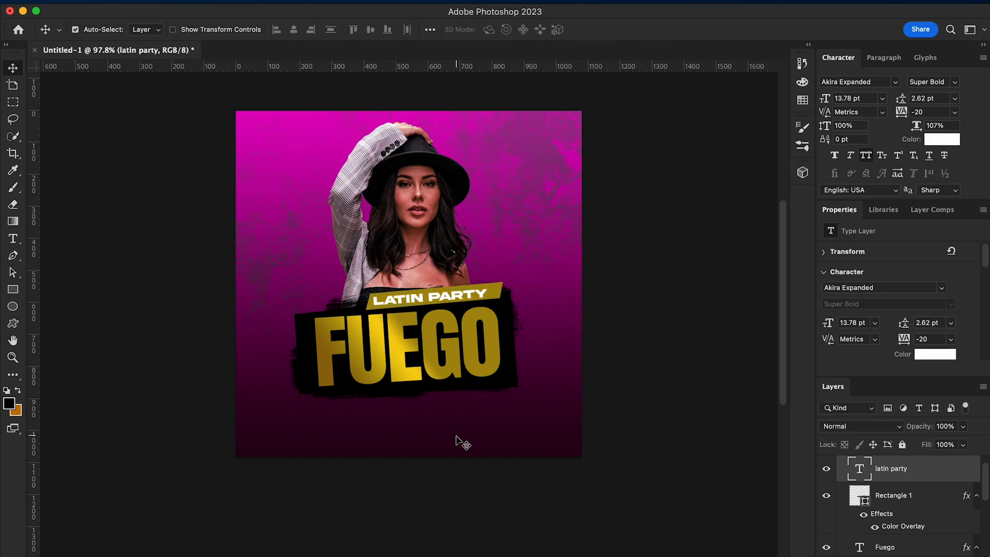
key(Right)
key(Right)
key(Right)
key(Right)
key(Right)
key(Right)
key(Right)
key(Right)
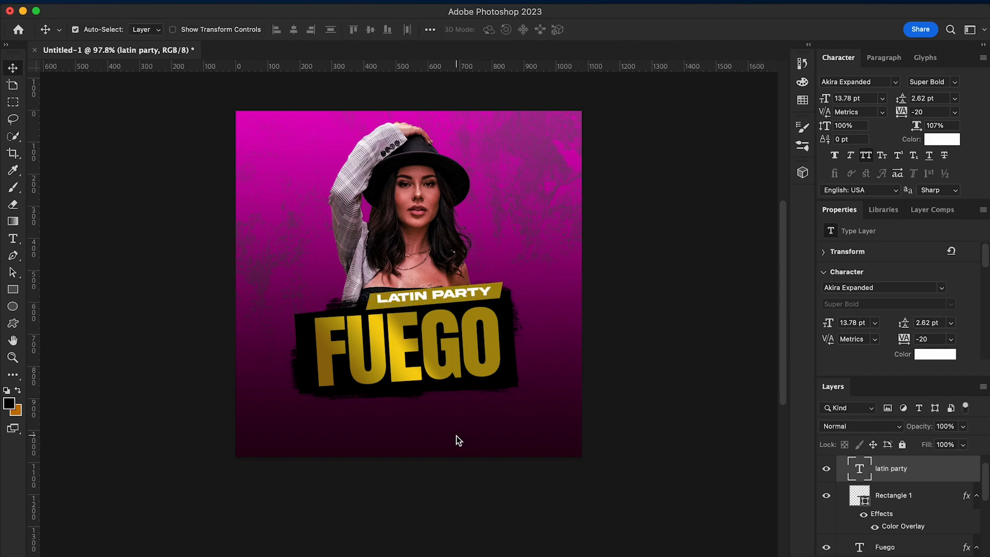
Change the LATIN PARTY font to Renner* Black, trying a tracking of 0 and undoing it
click(895, 81)
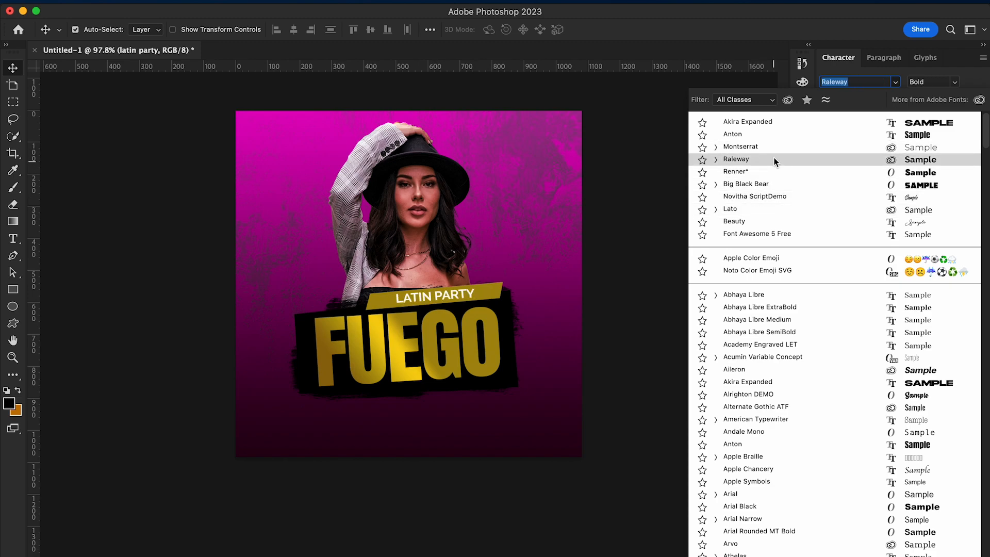
click(769, 170)
key(super+plus)
scroll(588, 360, down, 1)
drag(898, 121, 900, 120)
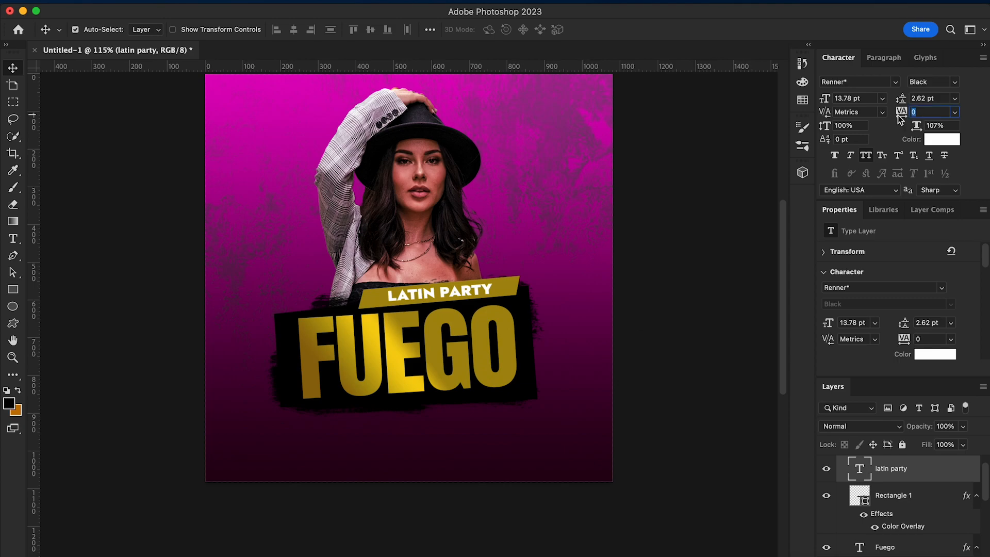
key(super+z)
Replace the slanted rectangle's Color Overlay with the gold linear Gradient Overlay at 37° and 60% scale
scroll(695, 321, down, 5)
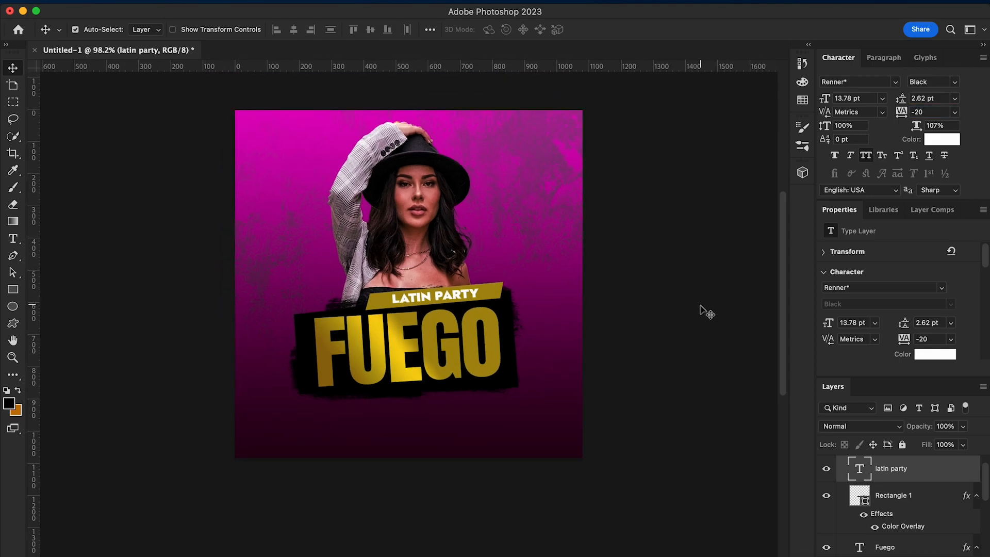
right_click(477, 299)
click(478, 301)
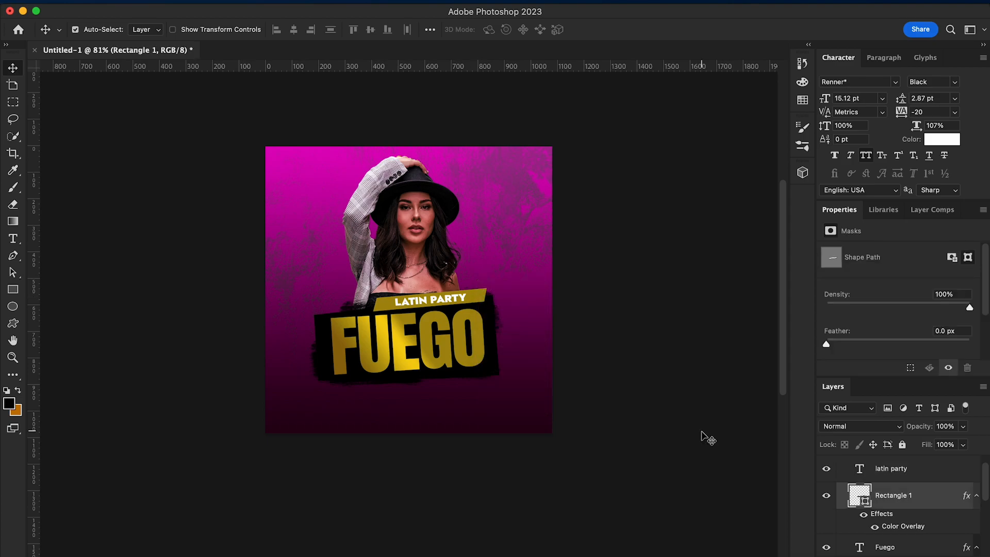
right_click(880, 493)
click(768, 500)
click(551, 258)
click(488, 253)
click(490, 271)
click(491, 270)
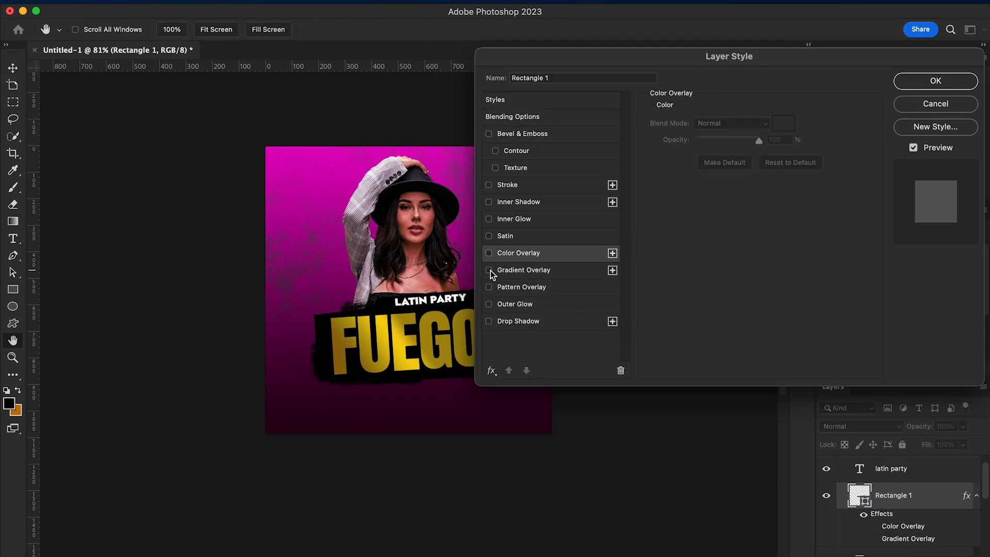
click(490, 270)
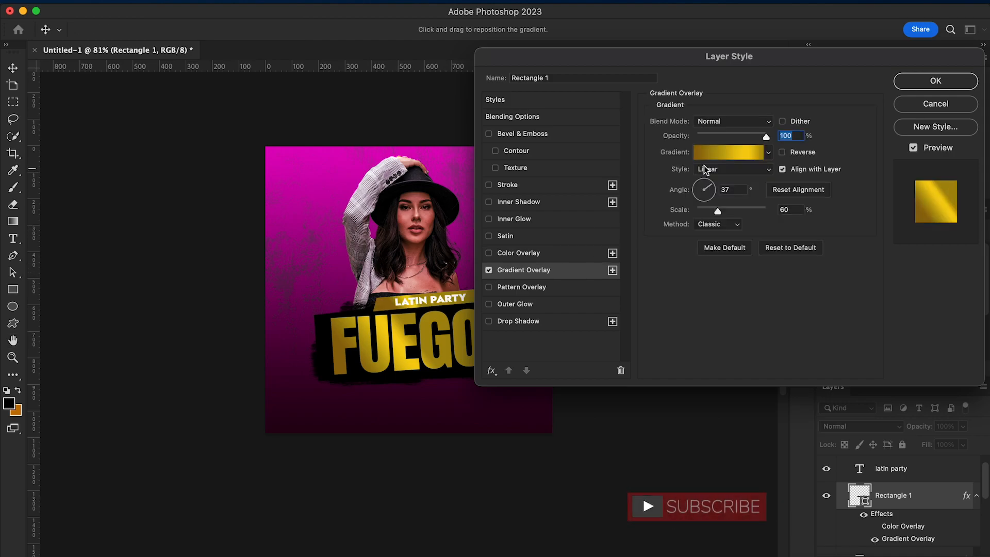
Change a colour stop in the slanted rectangle's gradient to a darker gold and apply the layer style
click(732, 153)
double_click(853, 329)
click(774, 291)
click(770, 303)
click(914, 221)
click(901, 134)
click(935, 81)
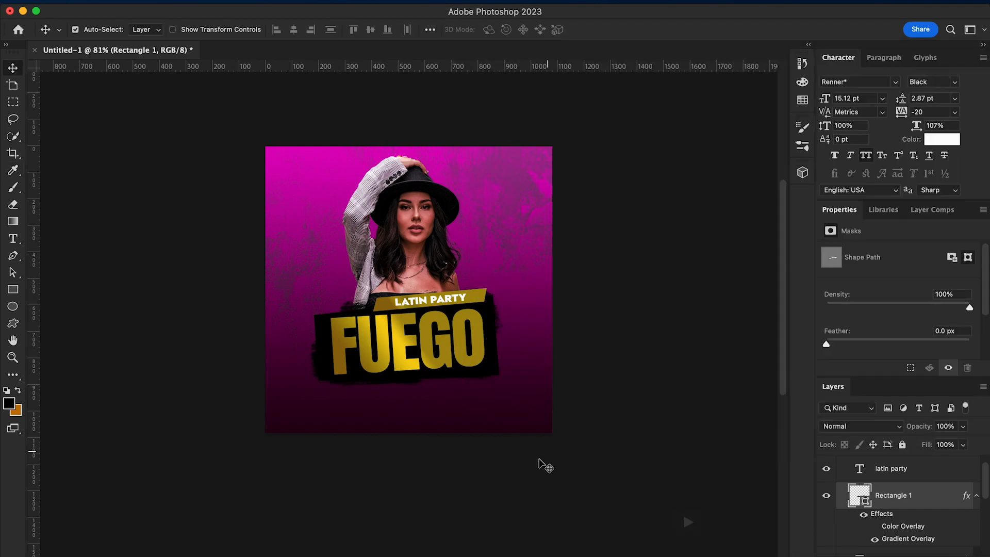
Rotate the black brushed banner and the FUEGO text together slightly counter-clockwise
key(super+equal)
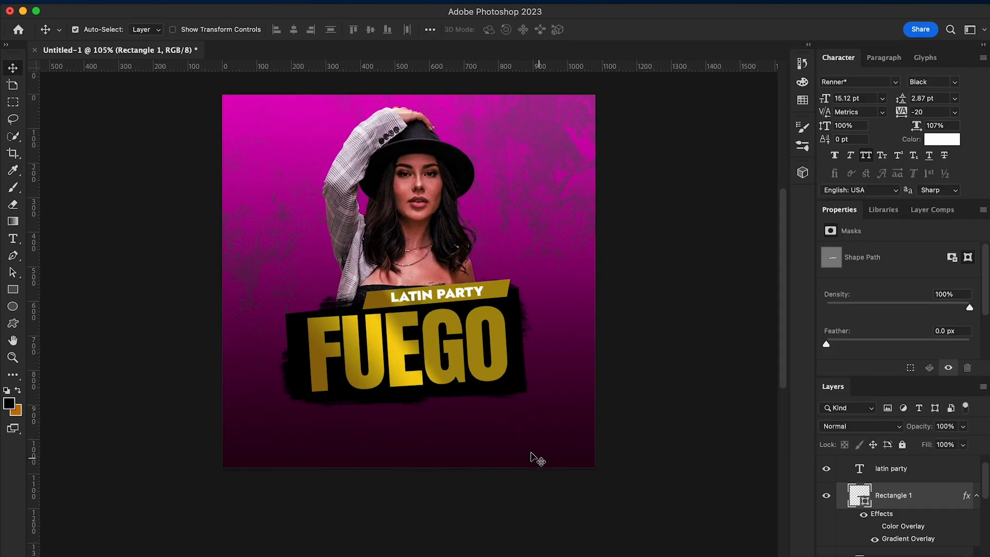
right_click(522, 384)
click(563, 386)
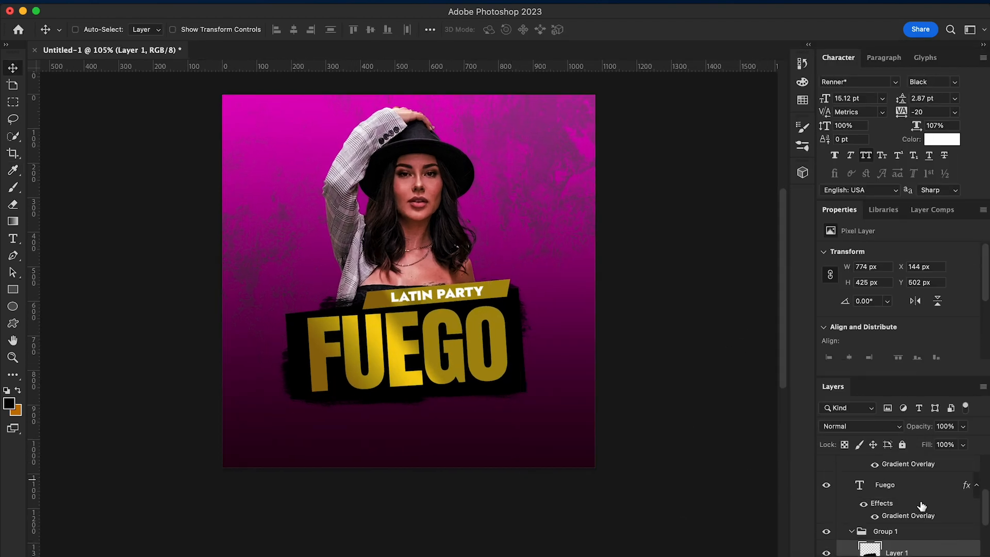
click(910, 486)
key(super+t)
drag(557, 445, 567, 432)
drag(487, 384, 488, 381)
key(Return)
Rotate the LATIN PARTY text and its gold bar together by about -4.64° and move them up to the tilted banner's upper edge
scroll(907, 505, up, 5)
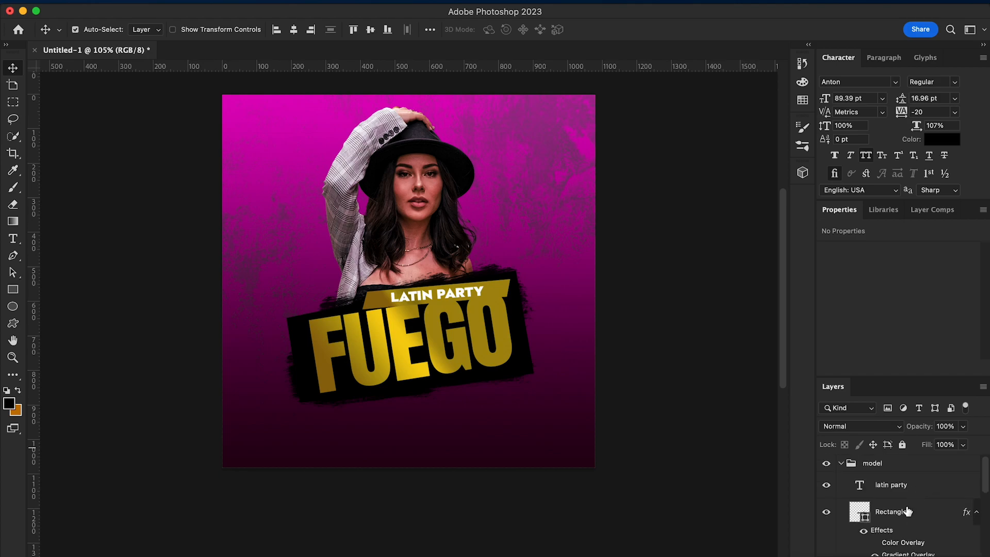
click(905, 490)
key(super+t)
drag(518, 319, 508, 302)
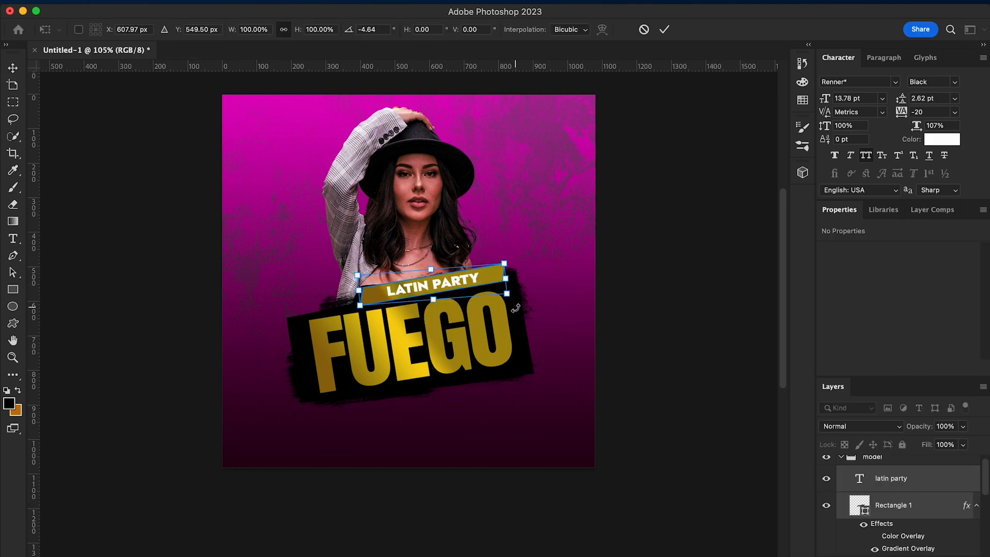
key(Return)
Apply faux italic to the LATIN PARTY text and reselect Renner* as its font after previewing Akira Expanded
right_click(457, 280)
click(464, 285)
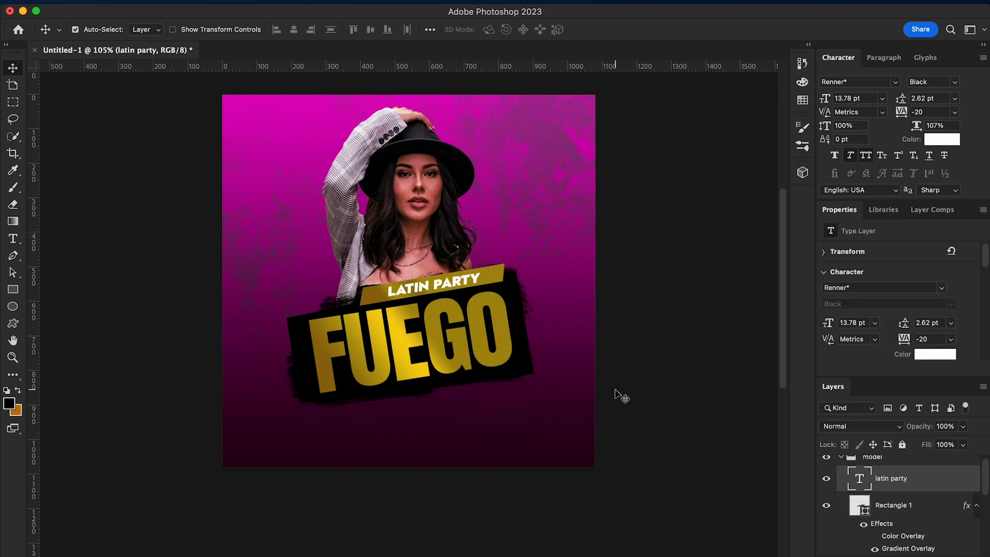
click(895, 81)
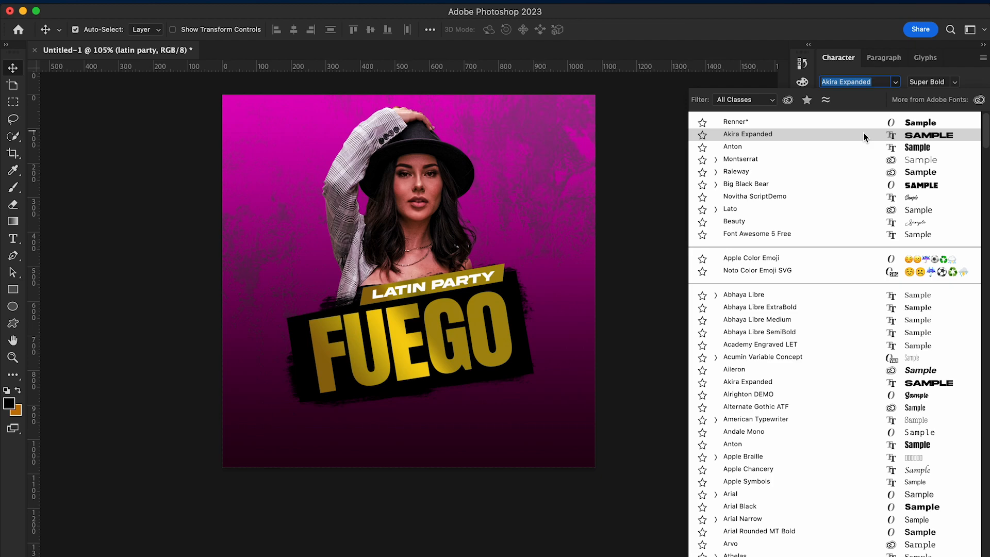
click(860, 122)
Narrow the gold bar from both ends so it fits more closely around the LATIN PARTY text
right_click(484, 283)
click(490, 268)
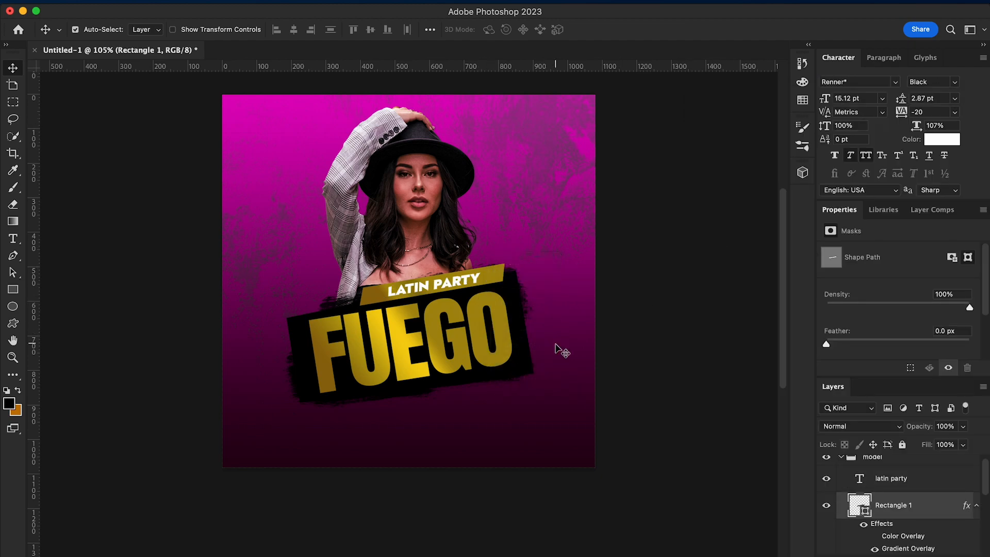
key(super+t)
drag(360, 284, 374, 284)
drag(503, 284, 495, 290)
key(Return)
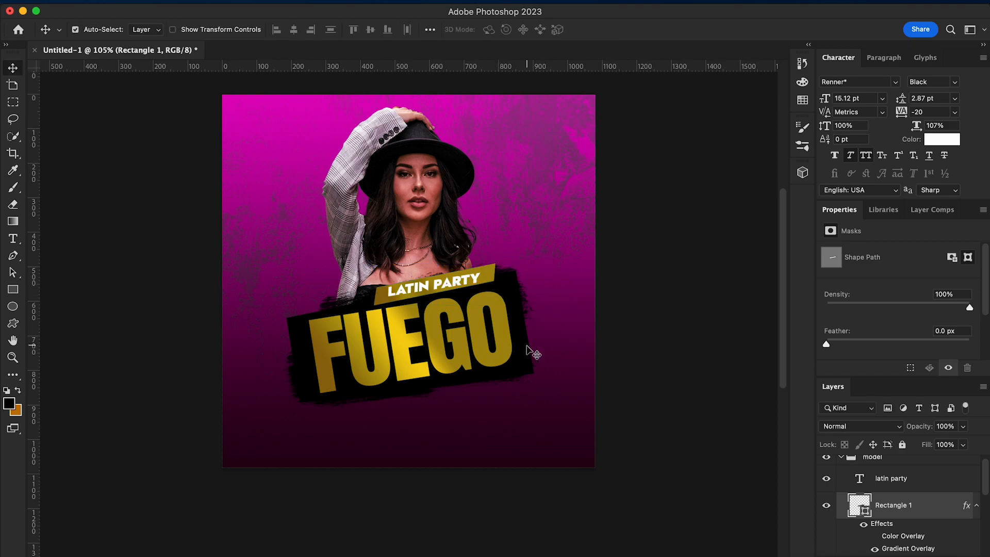
Fine-tune the LATIN PARTY text's rotation to follow the slope of the gold bar
right_click(457, 287)
click(472, 287)
key(super+t)
drag(499, 308, 500, 311)
key(Return)
Collapse Group 1 and rename it as Title
scroll(444, 432, down, 2)
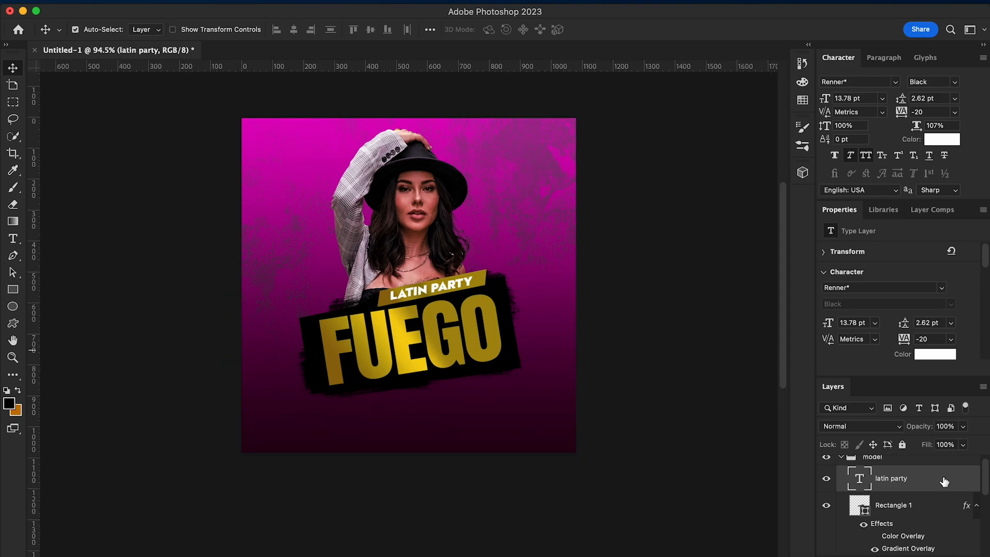
scroll(946, 495, down, 4)
drag(920, 481, 898, 537)
scroll(932, 514, down, 1)
scroll(927, 507, up, 1)
click(852, 469)
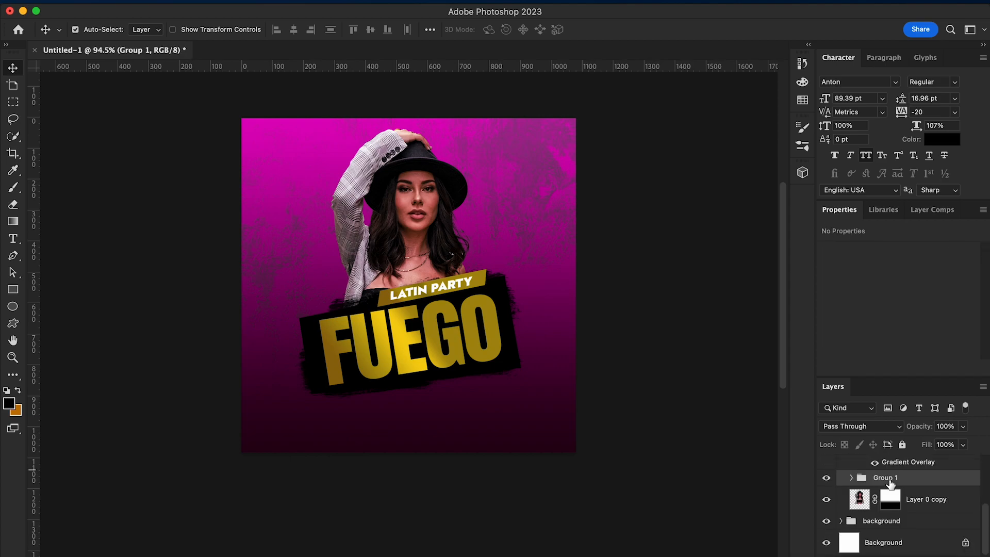
text(Title)
key(Return)
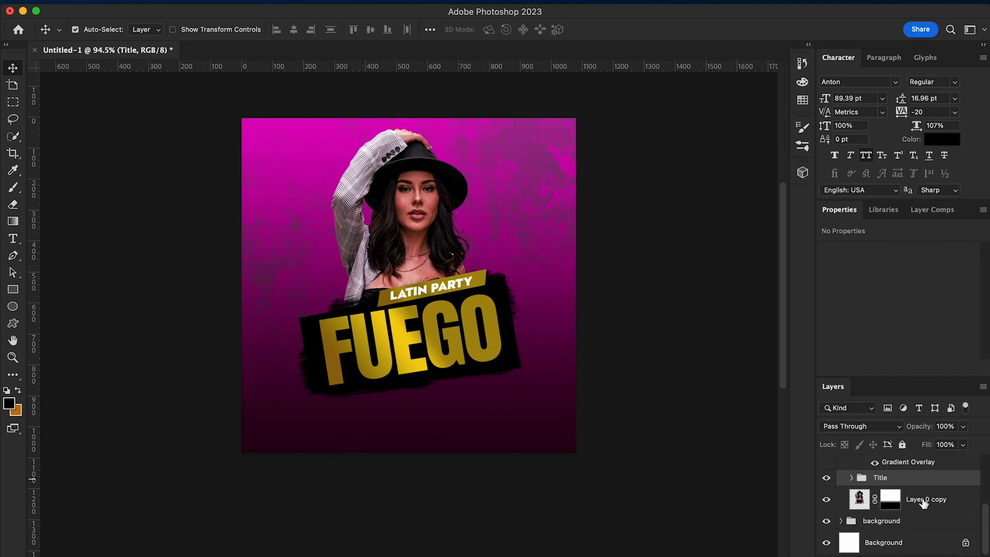
Put the Layer 0 copy cut-out into its own group named model and collapse it
click(924, 499)
key(super+g)
key(Return)
click(852, 495)
Rename the group that starts with the latin party text layer as text
scroll(913, 526, up, 5)
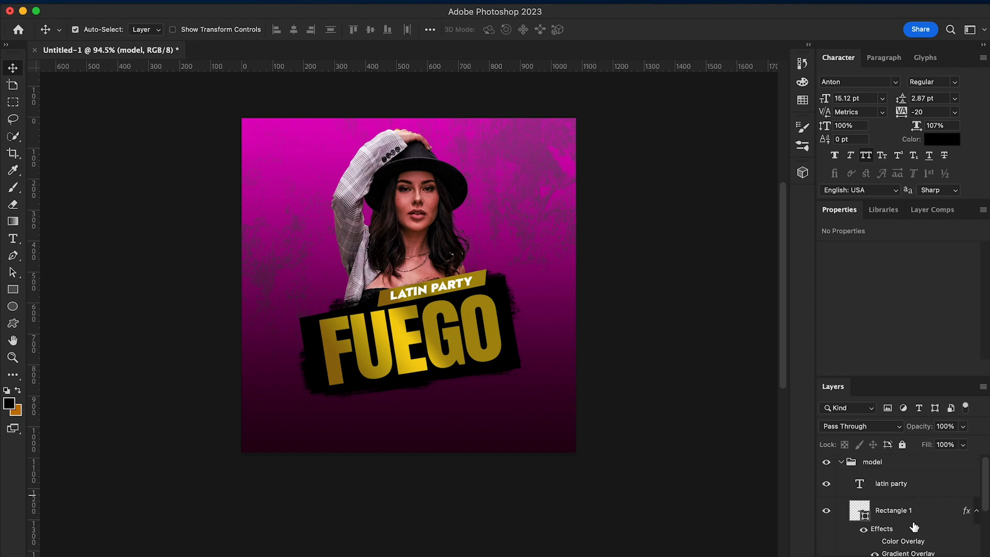
click(877, 467)
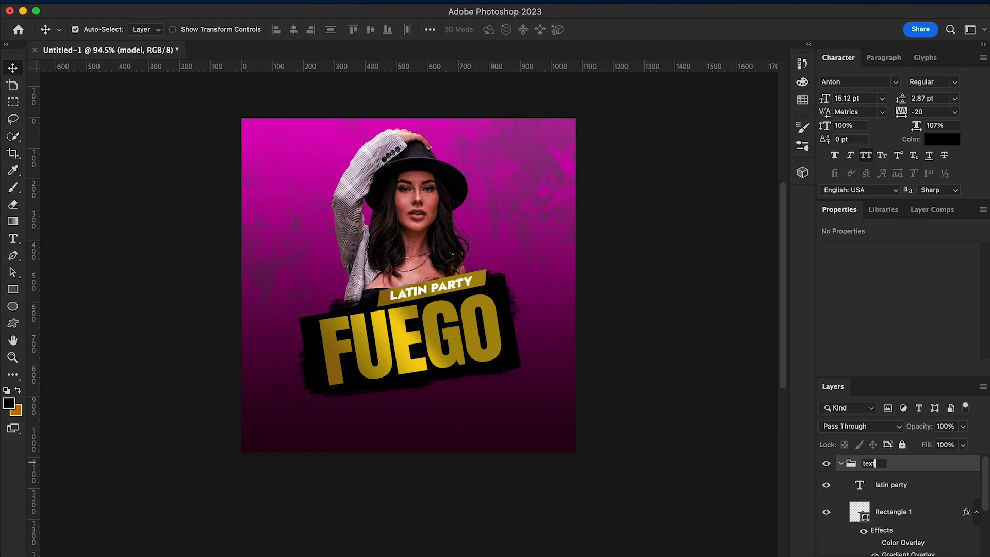
key(Return)
click(841, 463)
click(841, 463)
Collapse the text and background groups to tidy the layer stack
scroll(904, 507, down, 3)
drag(895, 510, 826, 522)
click(841, 521)
click(883, 541)
drag(902, 538, 834, 516)
scroll(913, 538, up, 4)
click(840, 464)
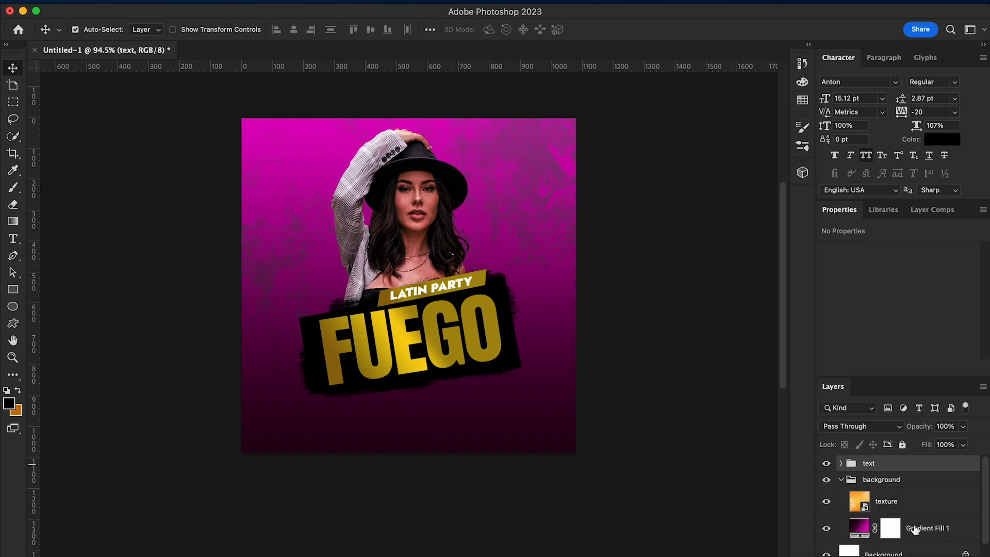
click(841, 480)
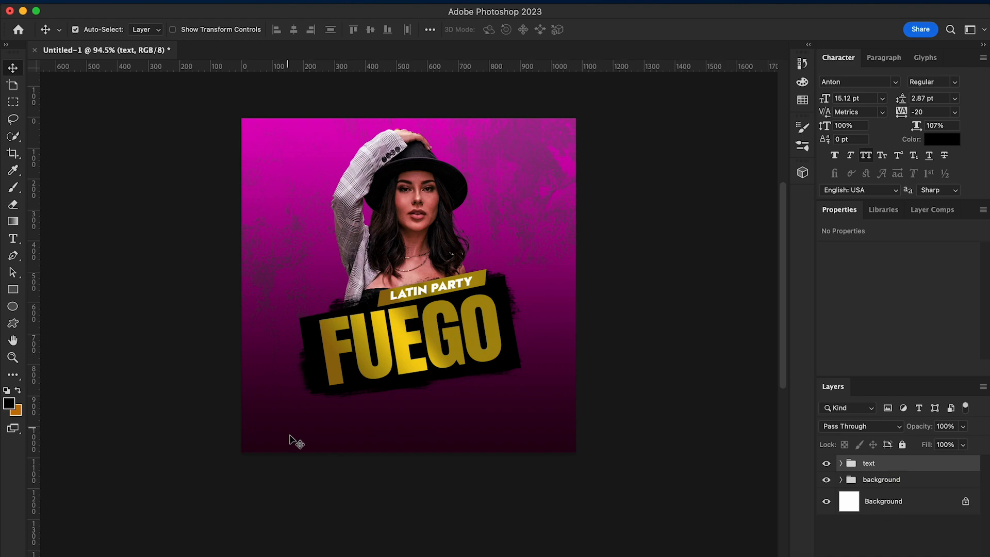
Place tree.png above the background group, scale it to 44.91%, and position the palm behind the model's raised arm
click(878, 481)
click(114, 526)
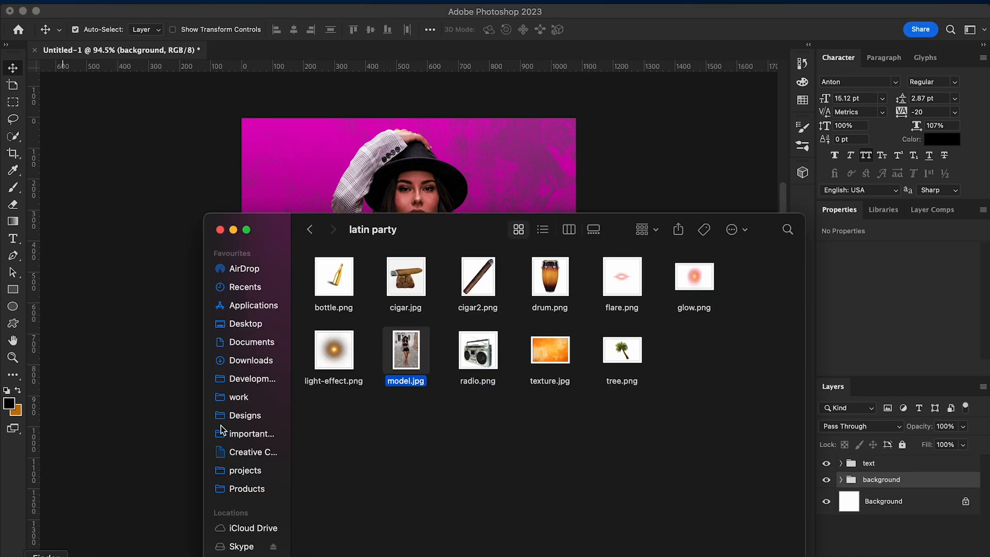
drag(622, 350, 533, 229)
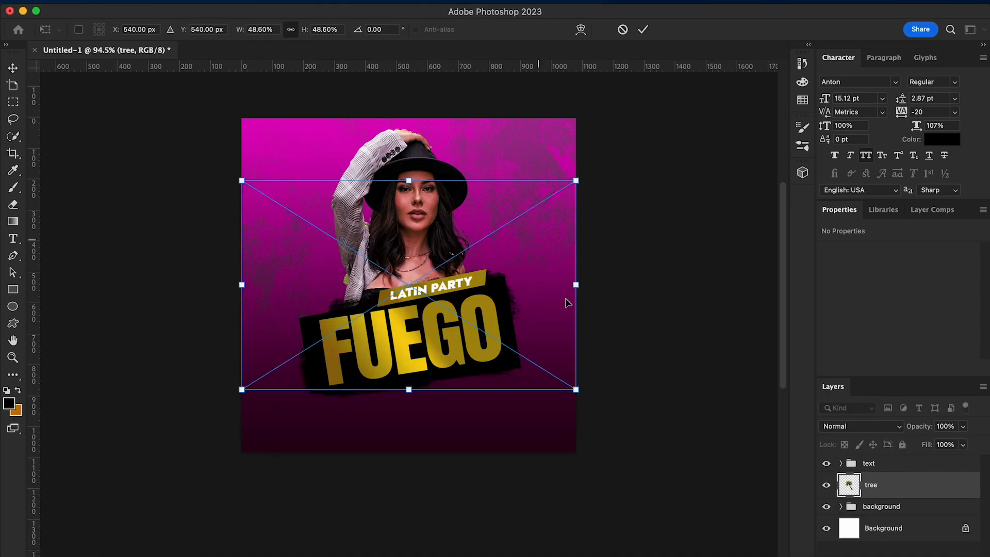
drag(576, 393, 415, 290)
drag(342, 245, 345, 287)
drag(244, 221, 169, 179)
drag(293, 207, 319, 193)
drag(440, 166, 474, 146)
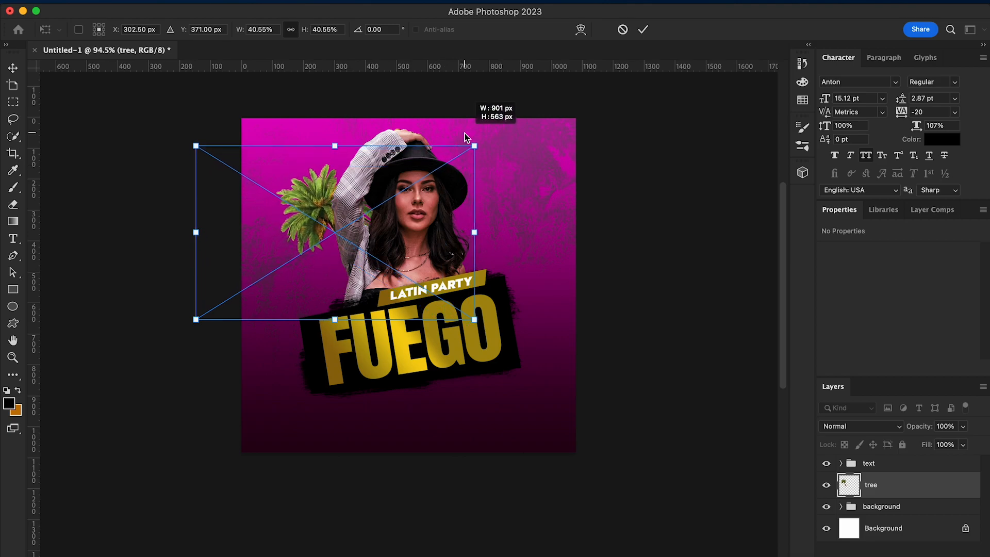
drag(196, 319, 165, 338)
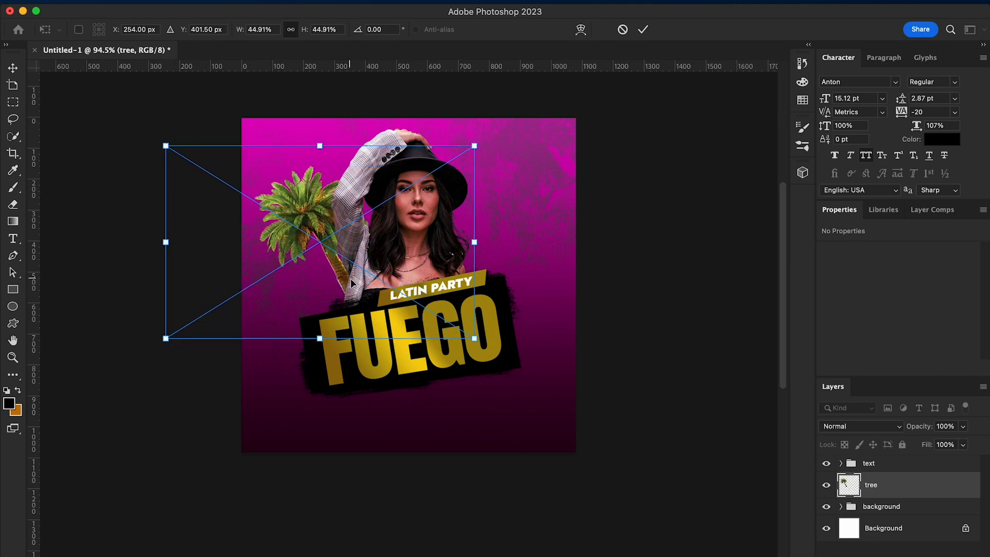
key(Return)
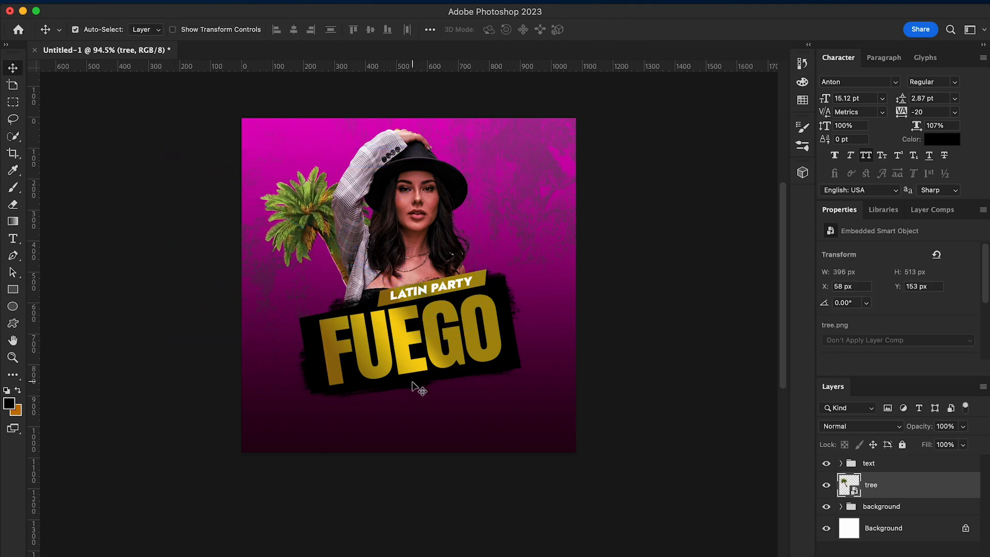
Duplicate the palm tree layer, flip the copy horizontally, and move it to the model's other side
right_click(722, 475)
click(813, 501)
click(610, 241)
key(super+t)
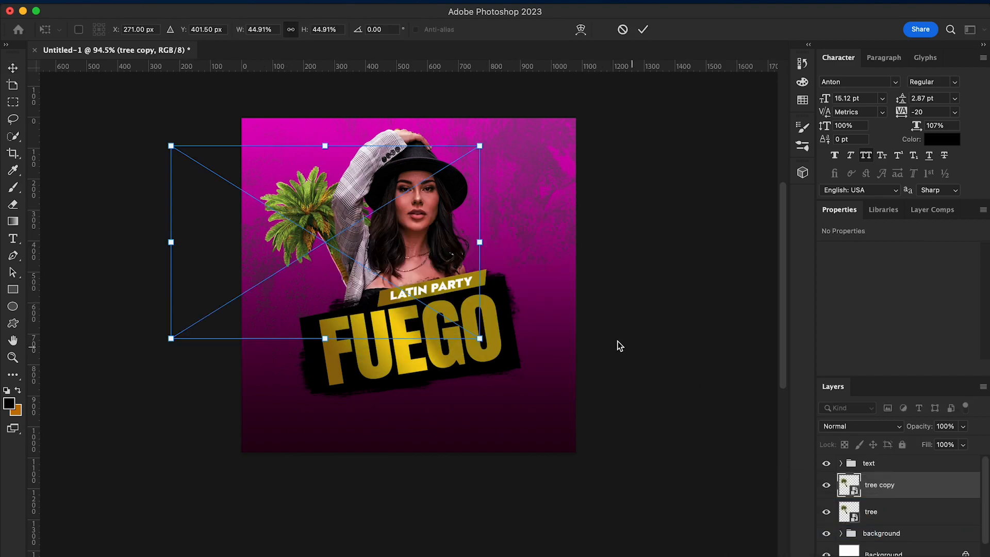
click(120, 2)
mouse_move(195, 285)
click(388, 516)
drag(315, 276, 468, 259)
key(Return)
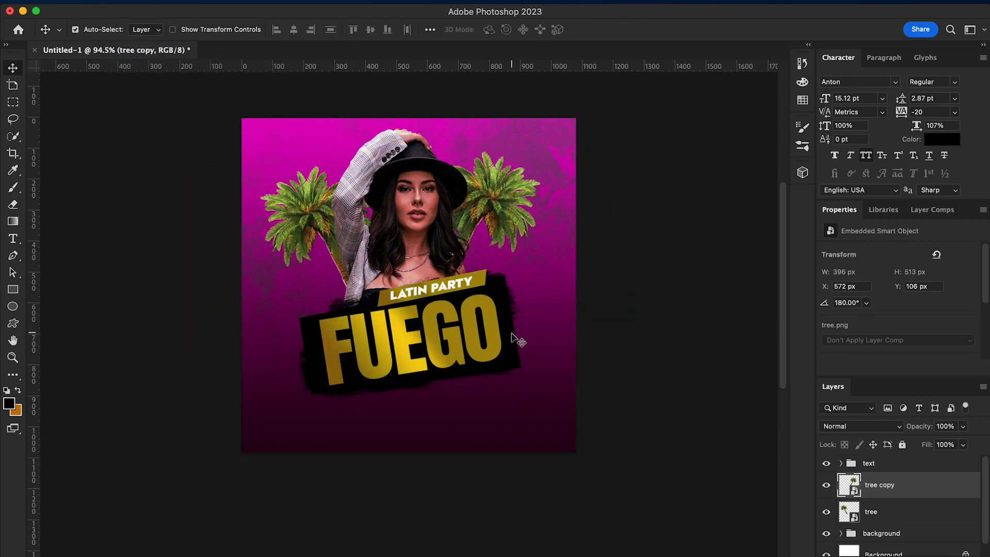
Duplicate the palm behind the raised arm, shrink the copy, and place it lower down above the FUEGO banner's edge
right_click(887, 505)
click(858, 532)
click(619, 254)
key(super+t)
drag(484, 143, 430, 237)
drag(347, 297, 323, 308)
key(Return)
Duplicate the small palm, then duplicate the resulting pair of small palms
right_click(896, 517)
click(804, 536)
click(617, 249)
right_click(899, 517)
click(921, 539)
shift+click(921, 540)
right_click(907, 519)
click(784, 547)
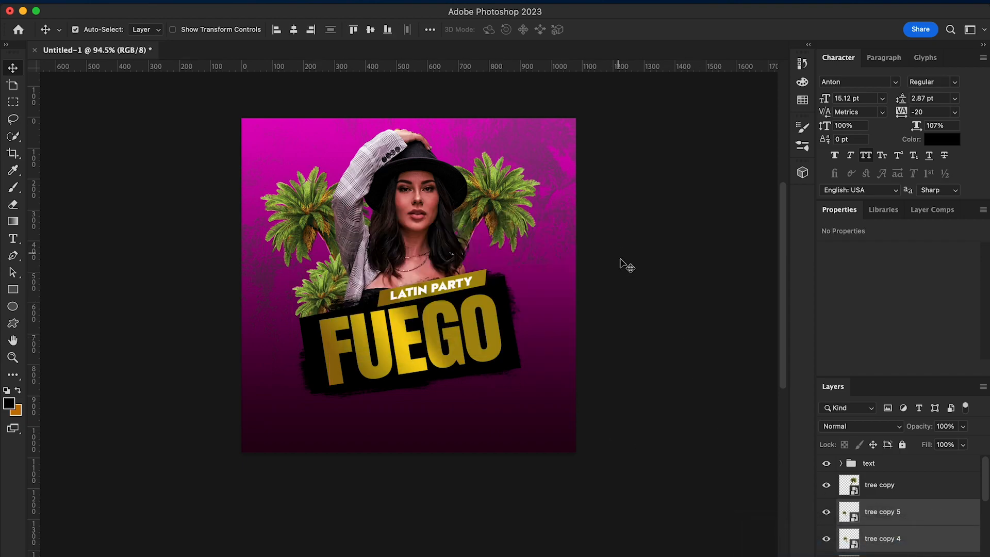
Flip tree copy 4 and tree copy 5 horizontally and move them behind the opposite end of the FUEGO banner
key(super+t)
click(124, 1)
mouse_move(178, 287)
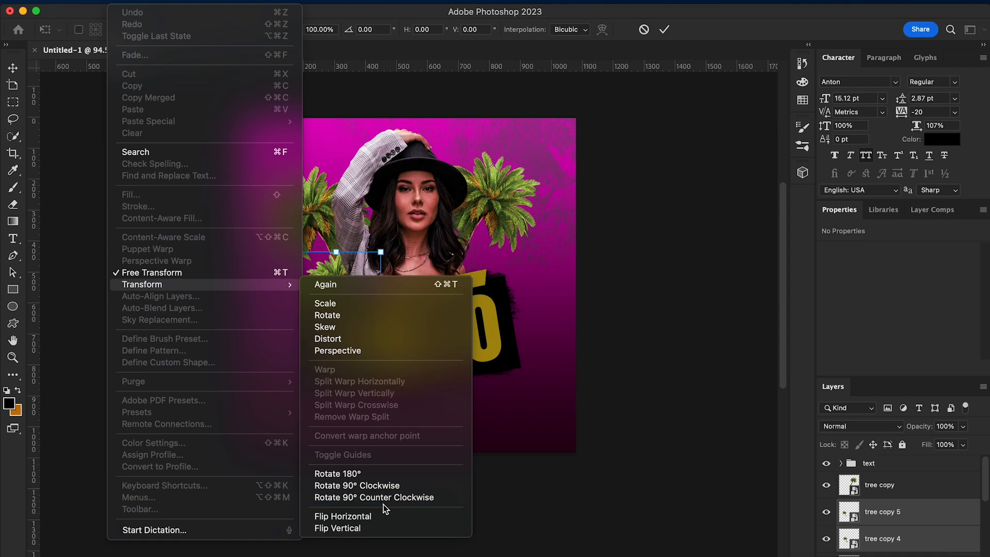
click(434, 515)
drag(332, 301, 469, 283)
key(Return)
Rotate the large flipped palm, tree copy, to 172.89° and shift it slightly closer to the model
right_click(492, 203)
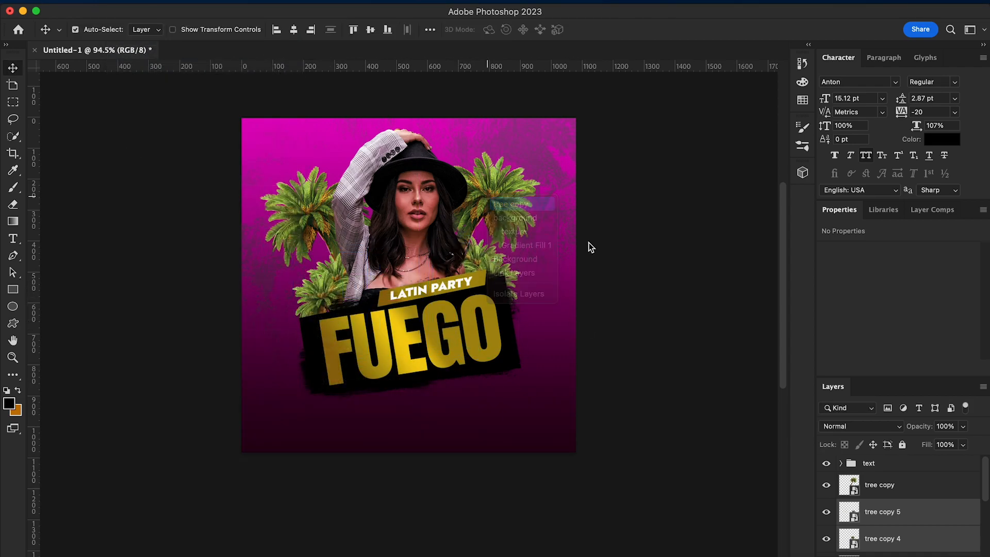
click(536, 221)
key(super+t)
drag(648, 339, 649, 312)
drag(536, 255, 533, 263)
key(Return)
Group all the palm tree layers and name the group tree
scroll(908, 485, down, 5)
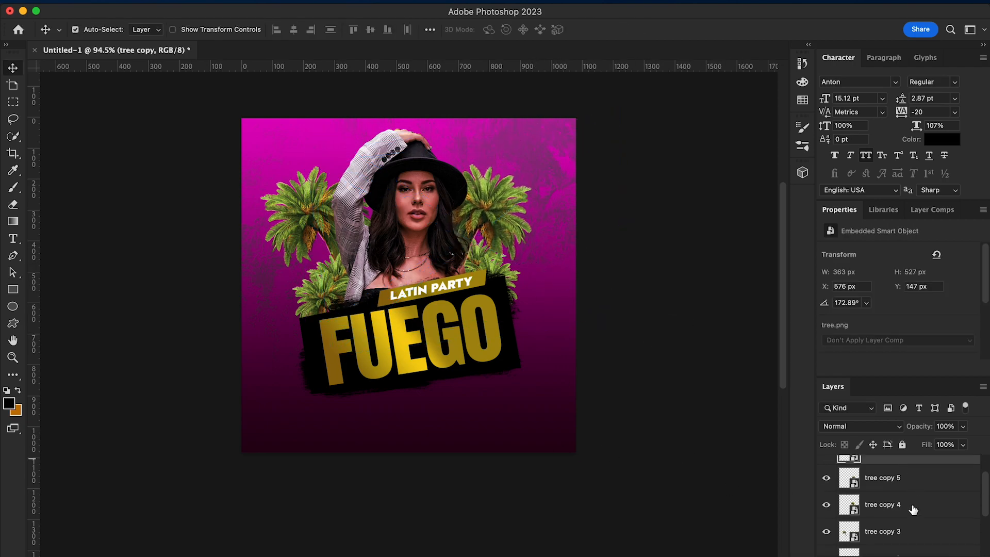
shift+click(923, 494)
key(super+g)
double_click(871, 479)
text(tree)
key(Return)
Set the tree group's blend mode to Luminosity
click(895, 555)
click(927, 393)
click(871, 426)
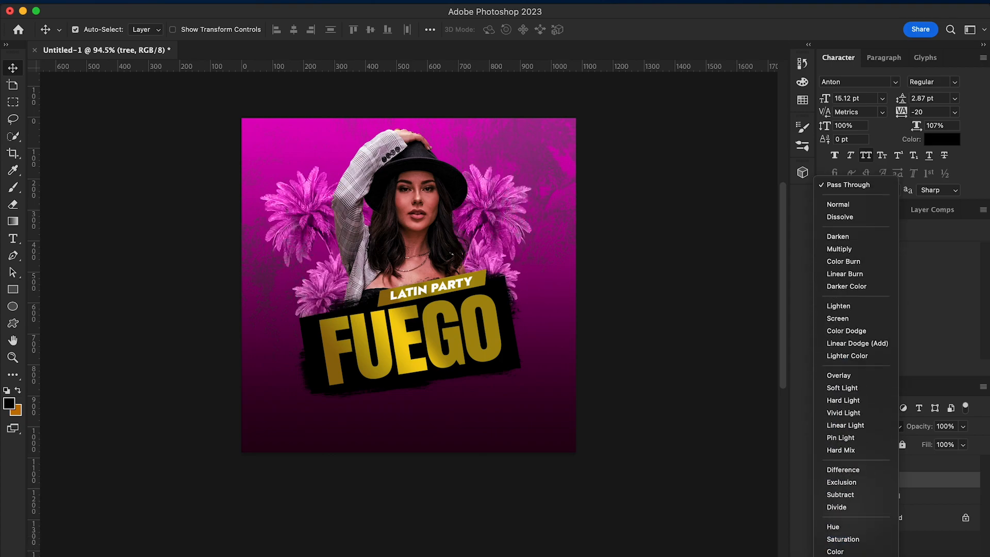
click(842, 556)
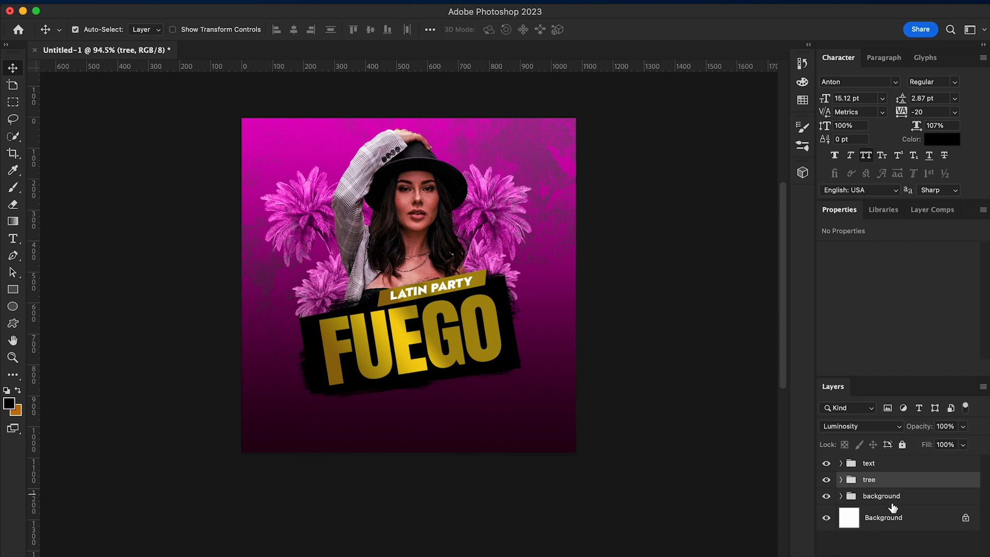
Place drum.png above the tree group, scale it to 23.87%, and tilt it -20.26° beside the model's raised arm
click(50, 556)
click(548, 273)
drag(548, 273, 508, 298)
drag(566, 453, 405, 263)
drag(354, 227, 380, 299)
drag(446, 200, 416, 170)
drag(253, 221, 279, 235)
drag(377, 267, 356, 280)
Reshape the drum with a Perspective transform so it widens outward, and shift it slightly away from the model
right_click(349, 310)
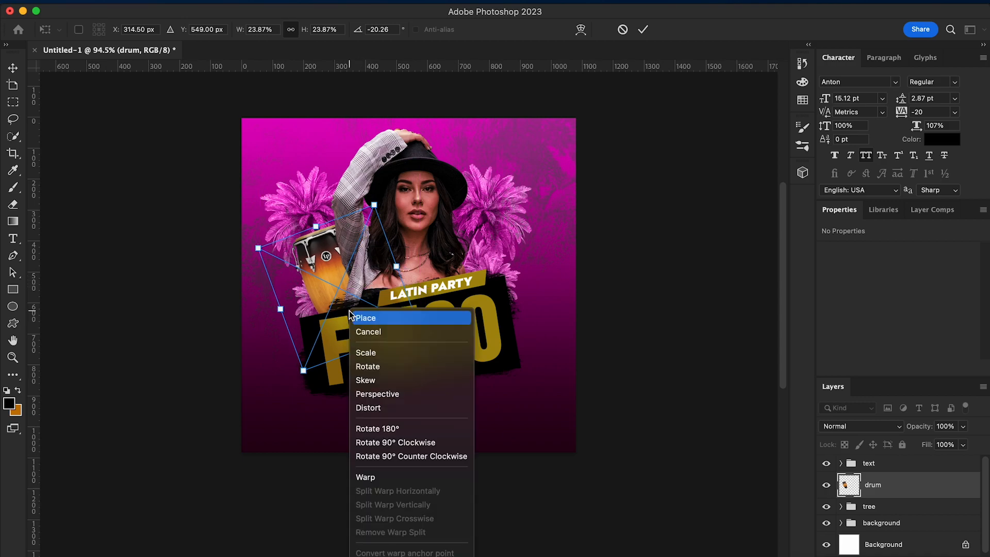
click(394, 393)
mouse_move(417, 328)
mouse_down()
mouse_move(396, 333)
mouse_move(423, 317)
mouse_up()
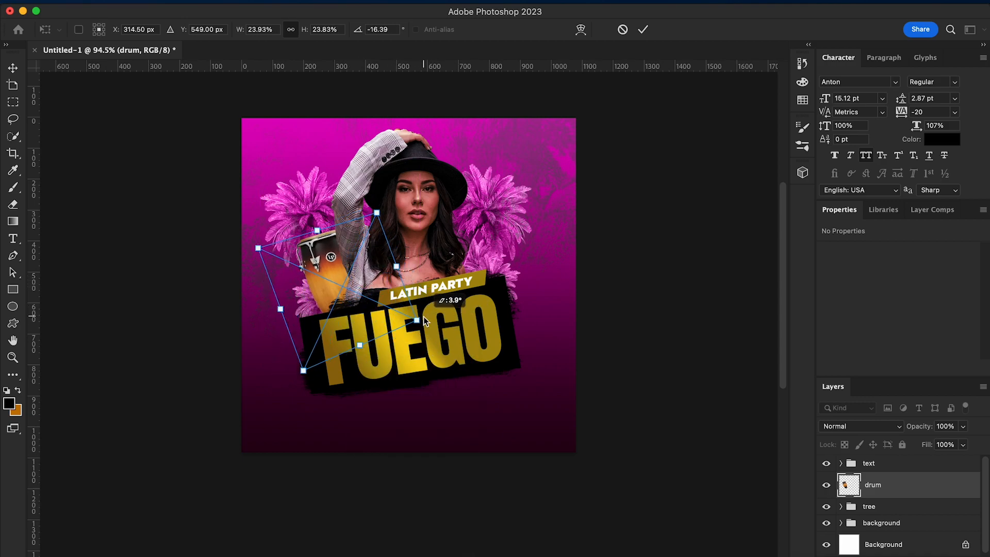
drag(260, 251, 243, 261)
drag(367, 276, 358, 276)
key(Return)
Duplicate the drum, flip the copy horizontally, and move it to the model's other side
right_click(886, 492)
click(760, 521)
click(616, 252)
key(super+t)
click(115, 2)
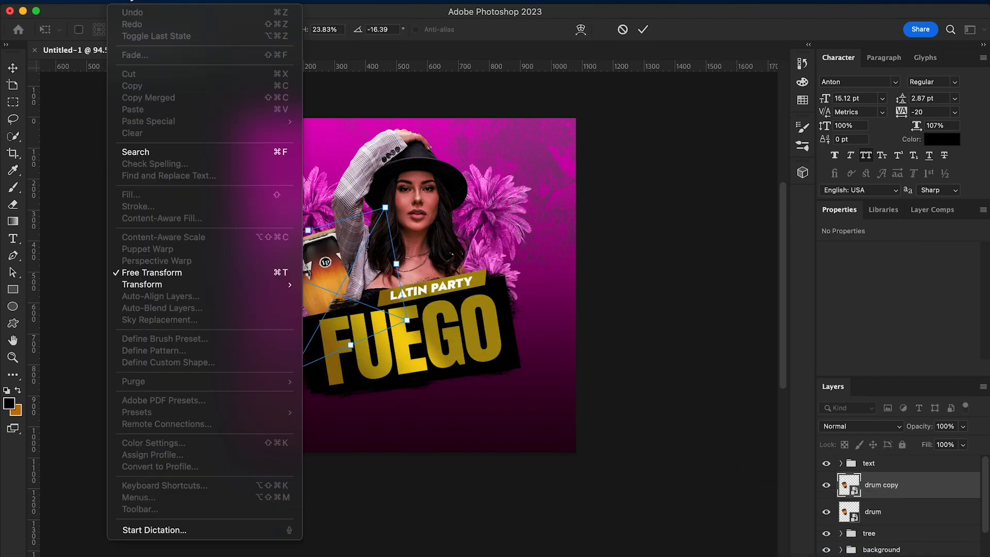
mouse_move(167, 285)
click(388, 515)
drag(318, 299, 478, 289)
key(Return)
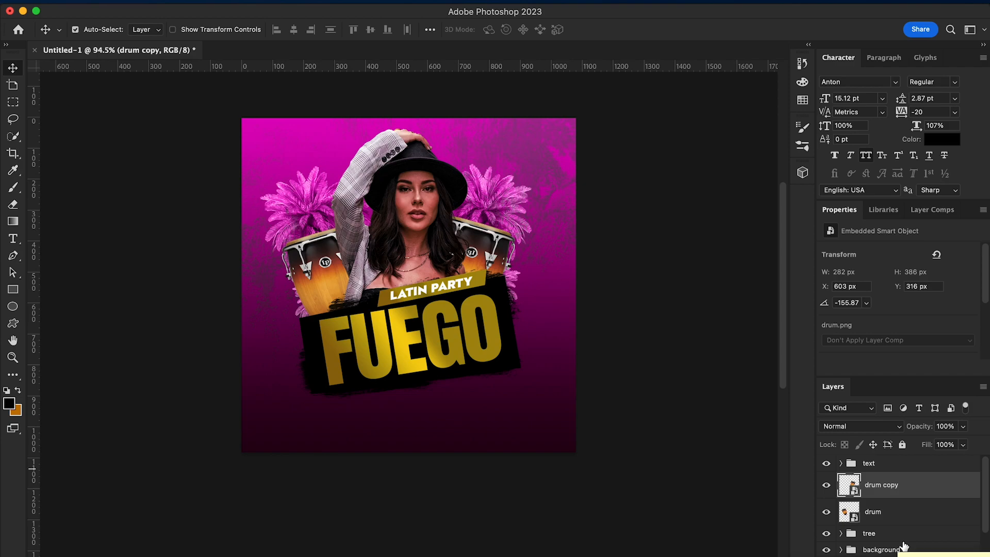
Group both drum layers and name the group drum
shift+click(891, 516)
key(super+g)
double_click(873, 479)
text(dr)
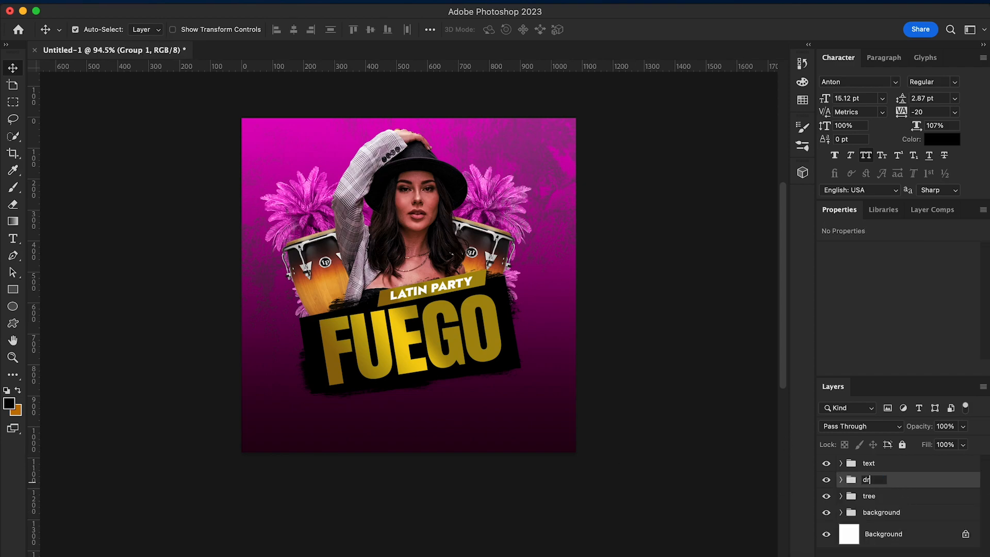
text(um)
key(Return)
Add a Color Balance adjustment clipped to the drum group with midtones at Cyan-Red +35, Magenta-Green -84, and Yellow-Blue +78
click(903, 555)
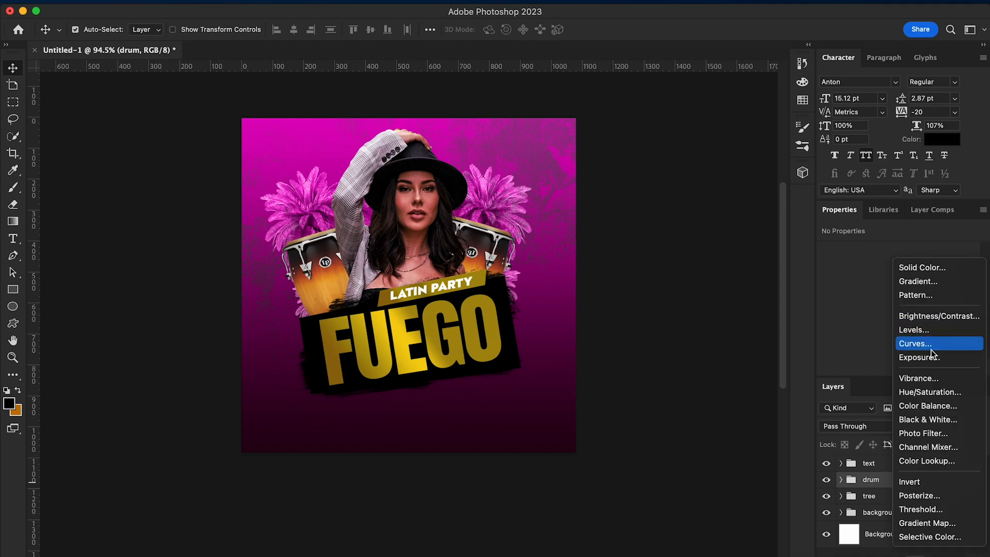
click(933, 406)
key(super+alt+g)
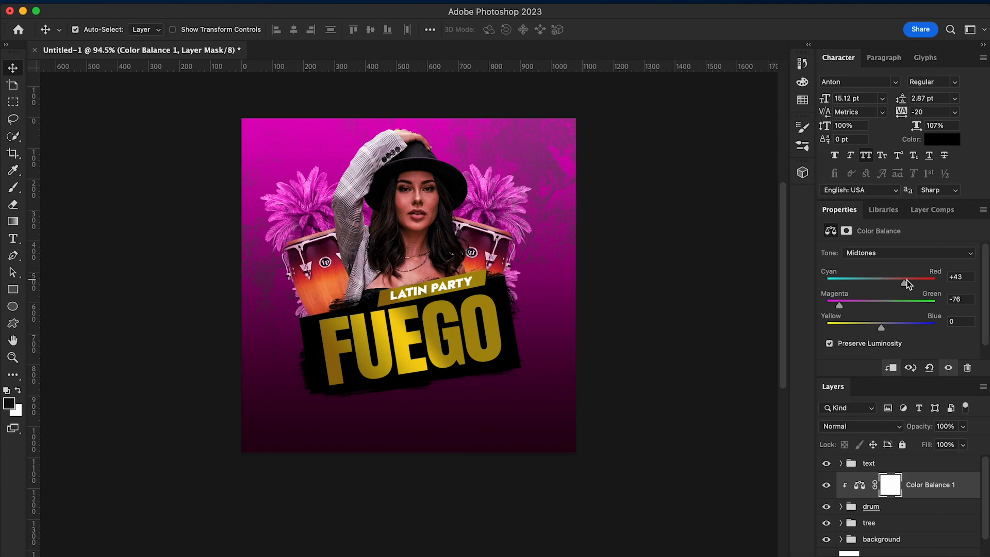
drag(910, 280, 909, 280)
drag(880, 328, 923, 322)
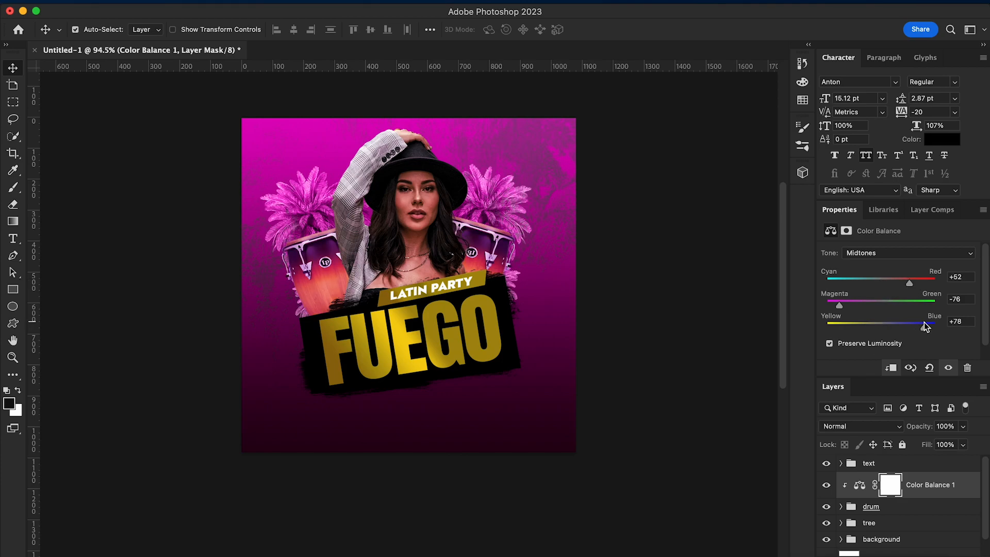
drag(838, 305, 836, 306)
drag(929, 282, 892, 286)
Add a clipped Hue/Saturation adjustment above Color Balance 1 with Hue set to -27
click(938, 491)
click(902, 555)
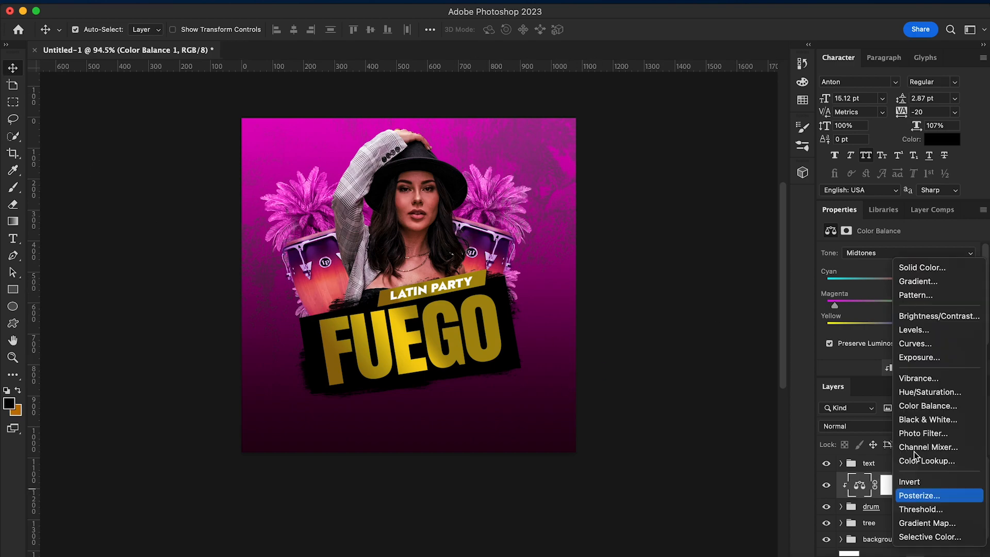
click(932, 393)
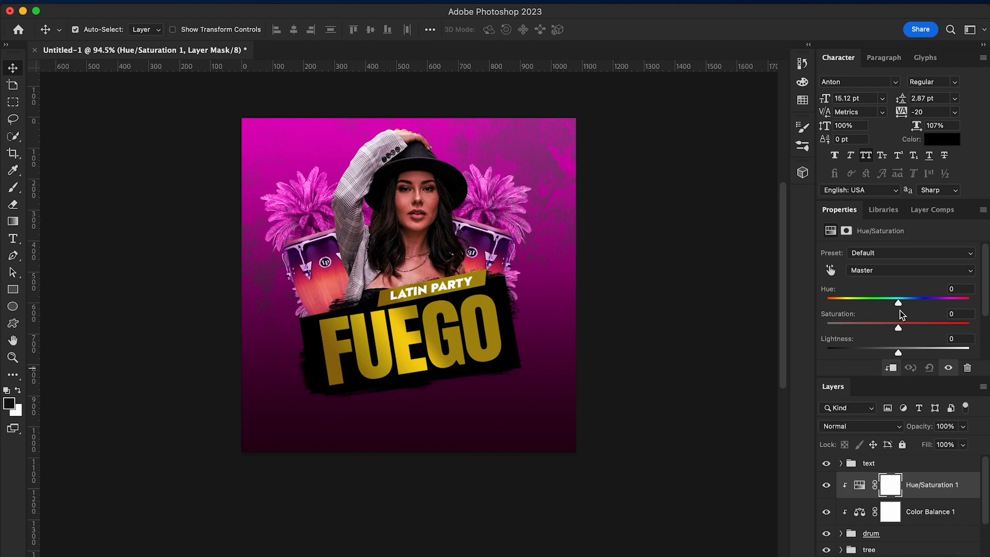
mouse_move(888, 305)
mouse_down()
mouse_move(910, 304)
mouse_move(885, 307)
mouse_up()
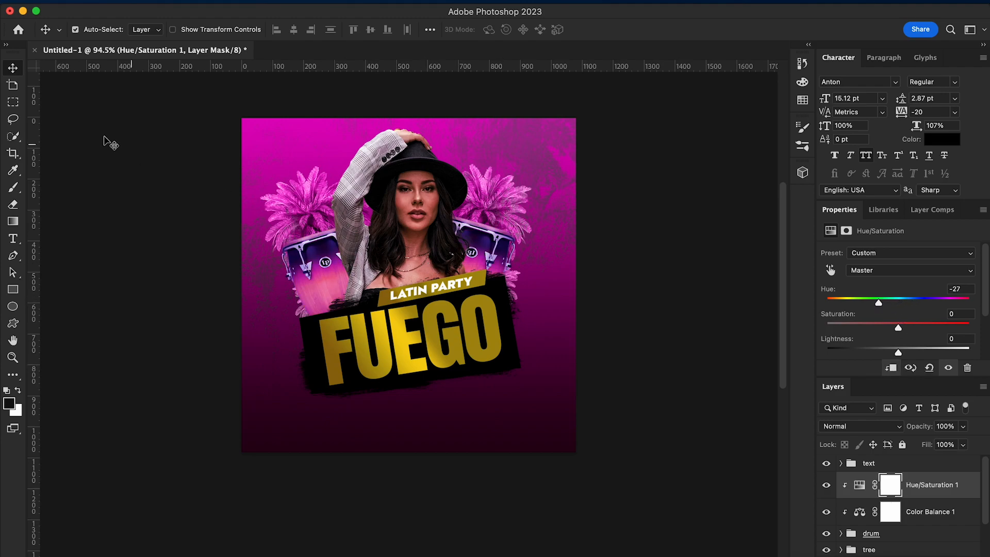
Scale everything from the text group down to the tree group together to 93.08% and reposition it within the flyer
click(933, 516)
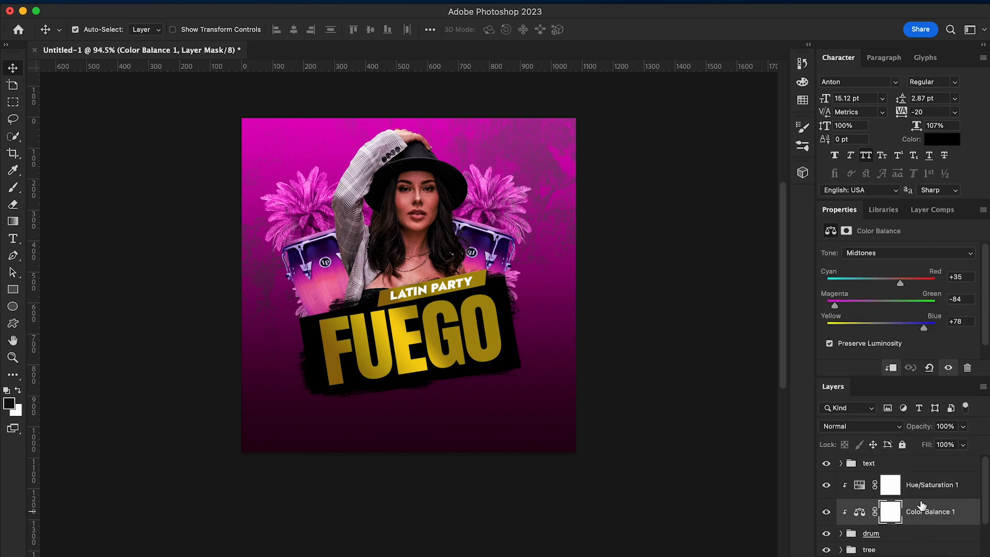
click(911, 473)
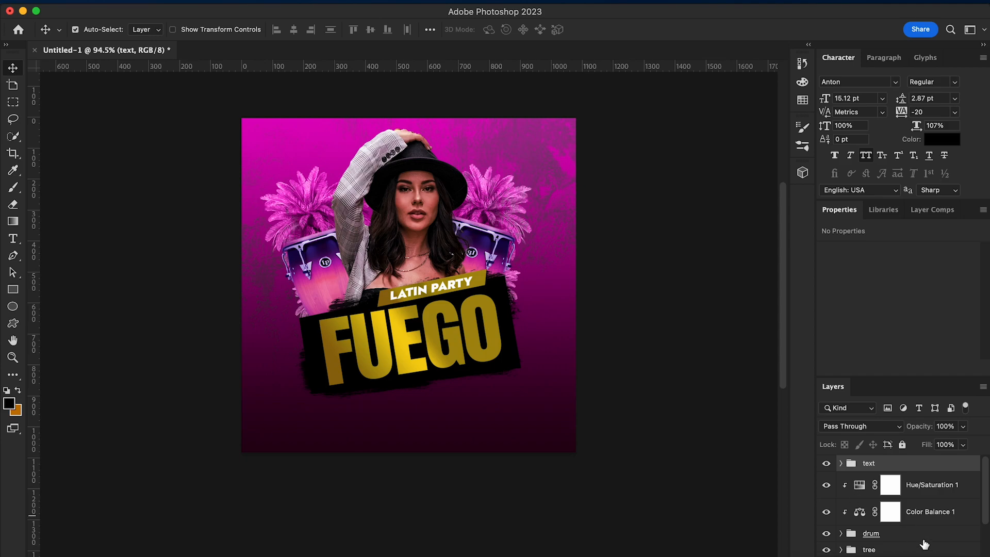
scroll(922, 539, down, 2)
shift+click(895, 508)
key(ctrl+t)
drag(259, 129, 276, 164)
drag(406, 326, 407, 308)
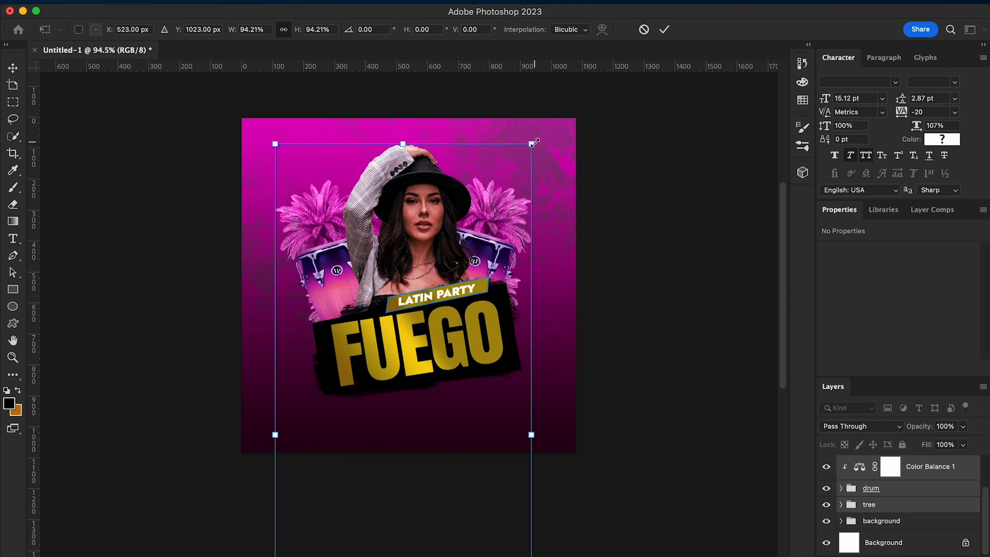
drag(533, 143, 529, 145)
drag(423, 332, 423, 326)
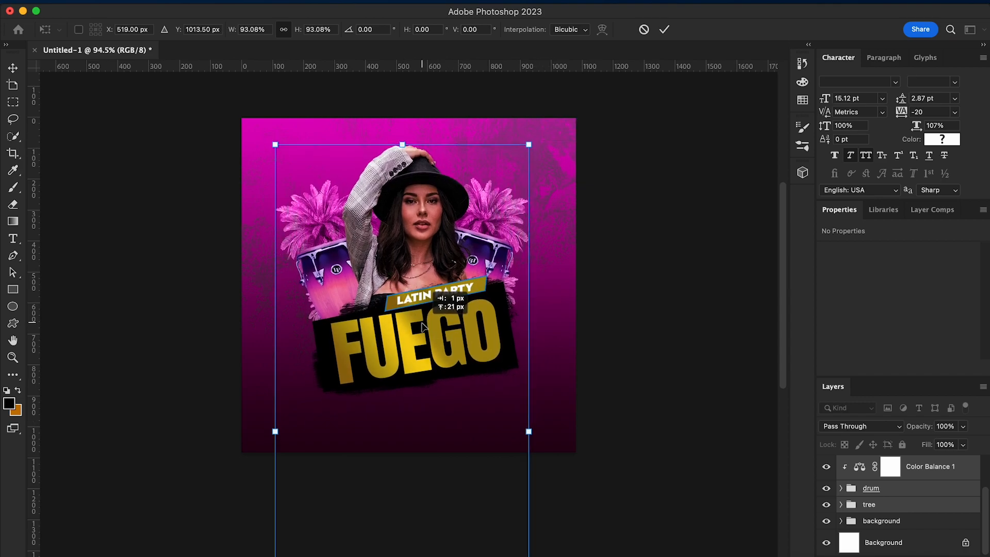
key(Return)
Nudge the lower palms tree copy 3 and tree copy 5 outward so they show more beside the drums
right_click(324, 311)
click(337, 320)
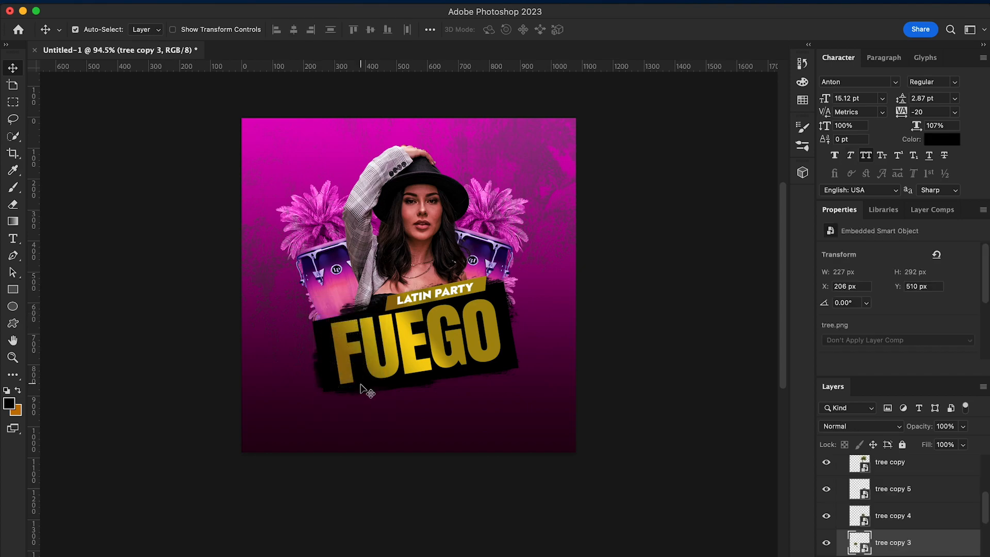
right_click(512, 280)
click(523, 287)
key(Right)
key(Right)
key(Right)
key(Right)
key(Right)
key(Right)
key(Right)
key(Right)
key(Right)
key(Right)
key(Right)
key(Right)
key(Right)
key(Right)
key(Right)
key(Right)
key(Right)
key(Right)
key(Right)
key(Right)
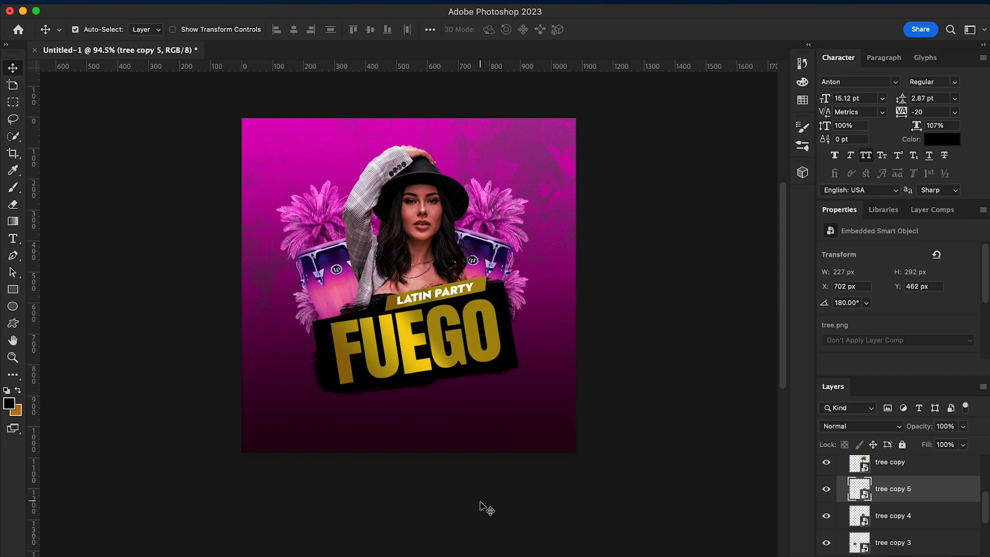
Place bottle.png from the latin party folder, scaled down and rotated 16°, so it peeks out behind the right drum
scroll(323, 438, down, 2)
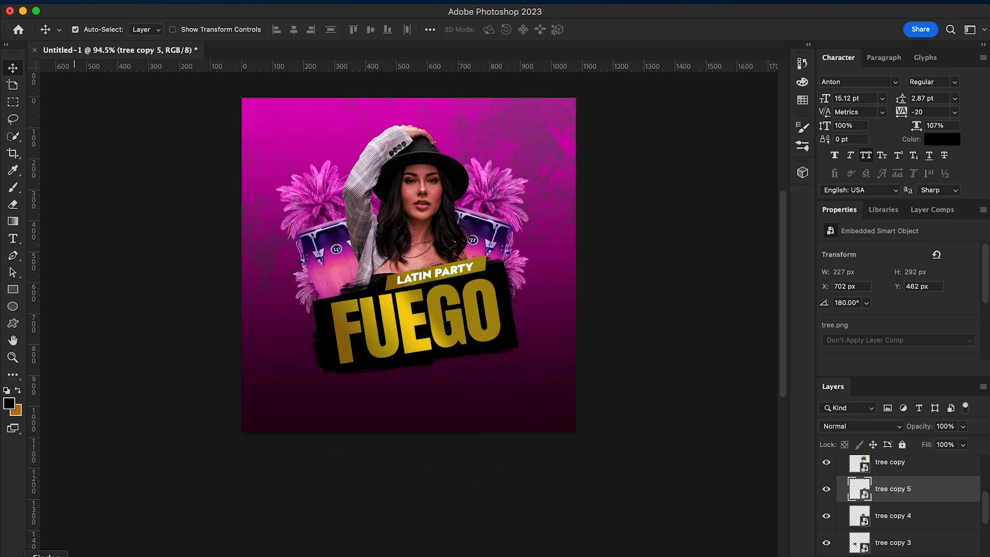
click(50, 554)
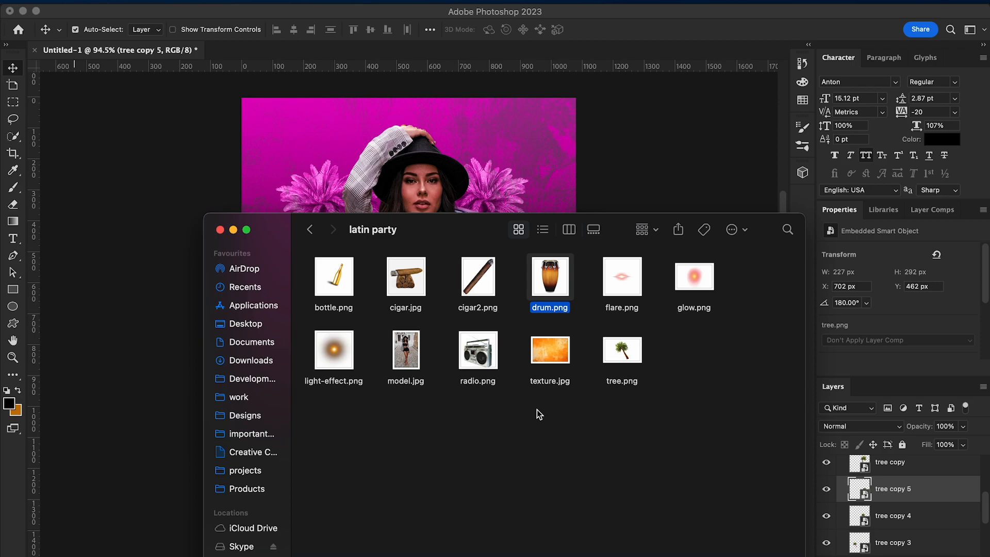
click(338, 277)
drag(436, 226, 315, 351)
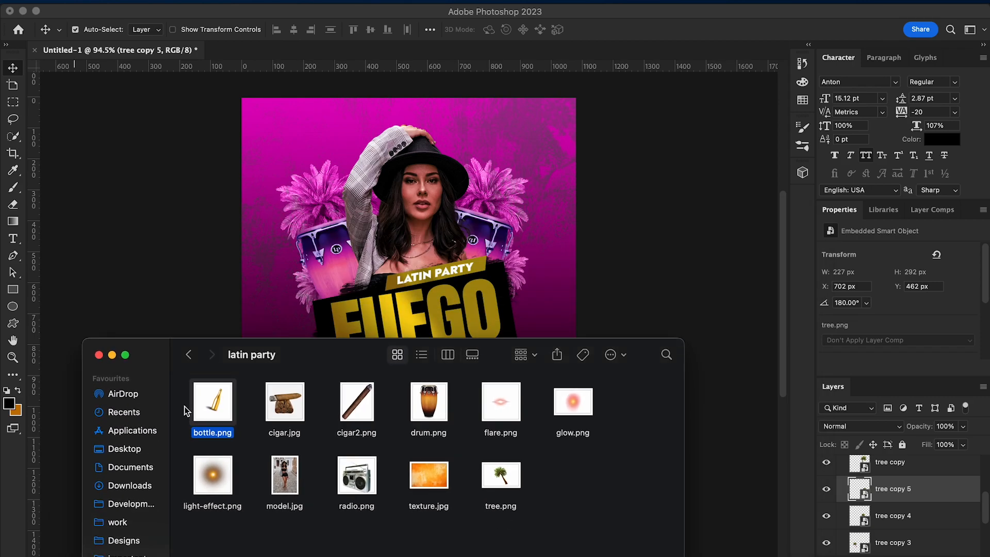
drag(211, 407, 216, 265)
drag(390, 273, 520, 241)
drag(459, 282, 421, 317)
drag(576, 180, 597, 201)
key(Return)
Duplicate the bottle layer, flip the copy horizontally, and position it behind the left drum
right_click(891, 496)
click(803, 520)
click(612, 248)
key(super+t)
click(124, 5)
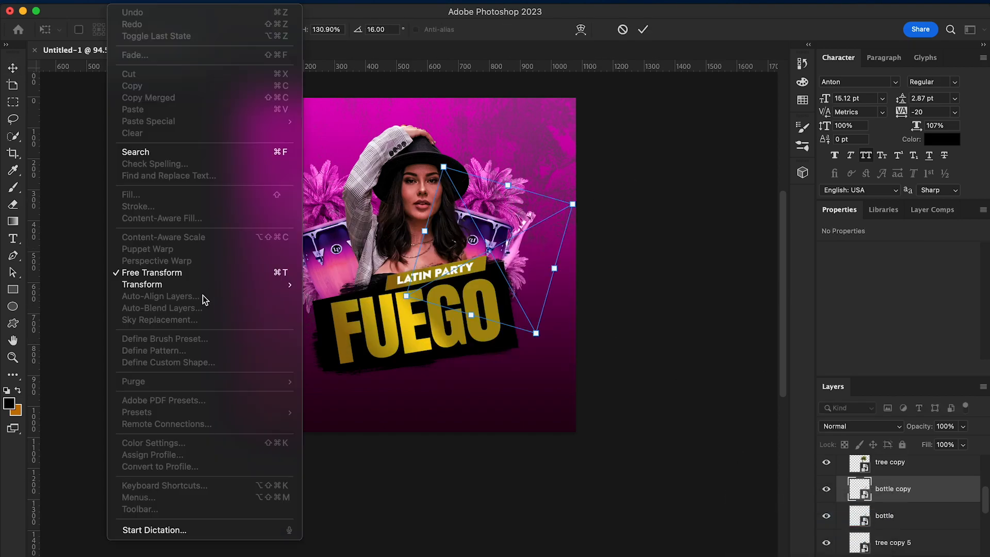
mouse_move(204, 289)
click(369, 515)
drag(360, 302, 346, 298)
key(Return)
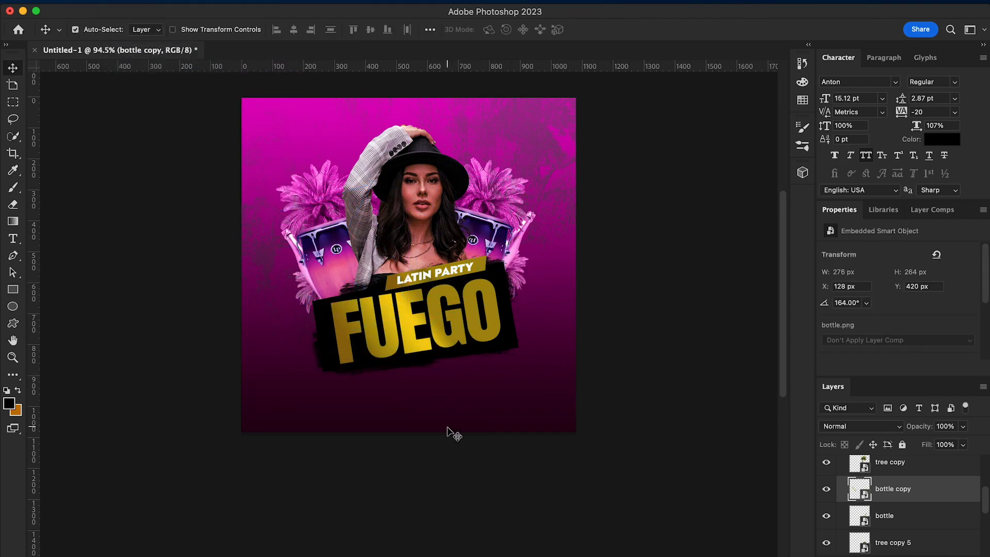
Place light-effect.png in the flyer and move its layer to the top of the text group
click(46, 556)
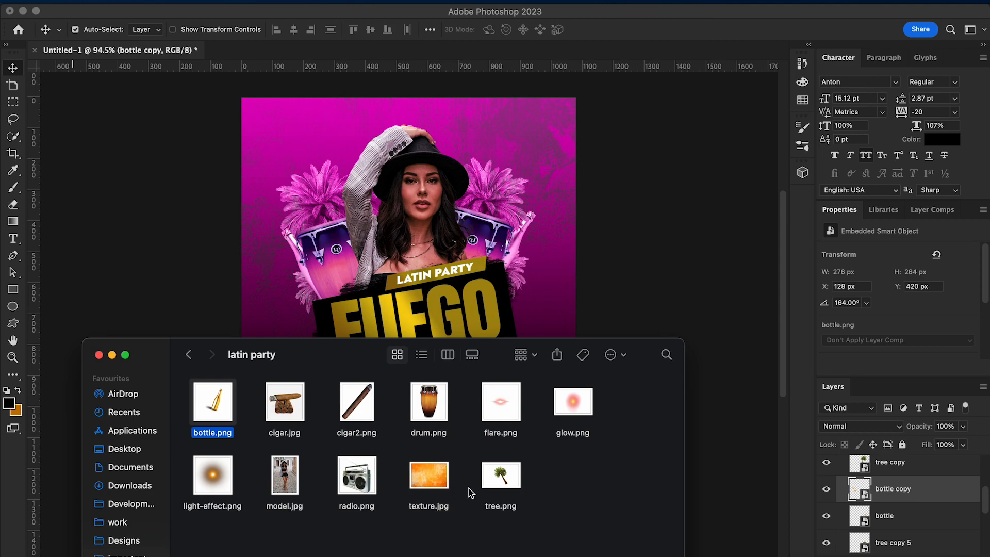
click(512, 398)
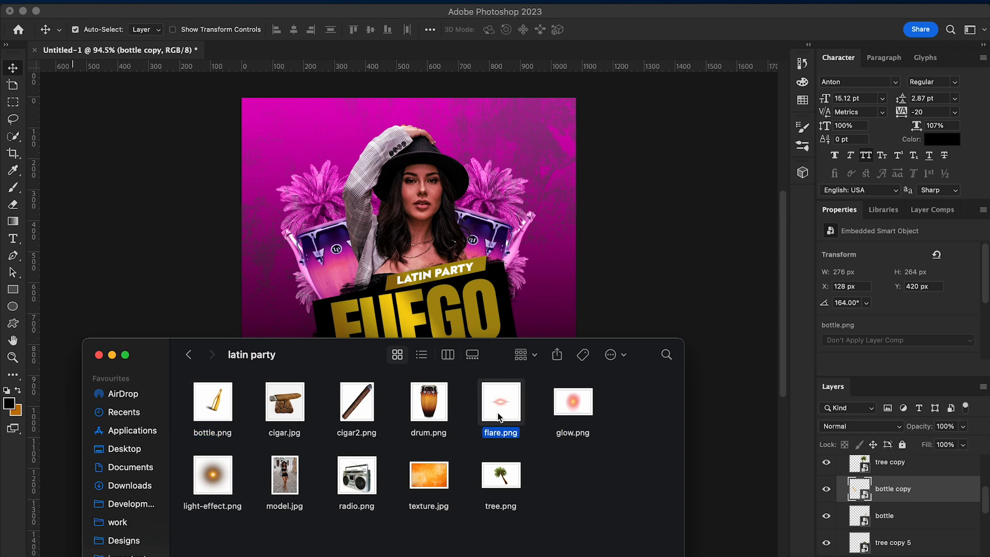
click(213, 473)
drag(216, 472, 317, 265)
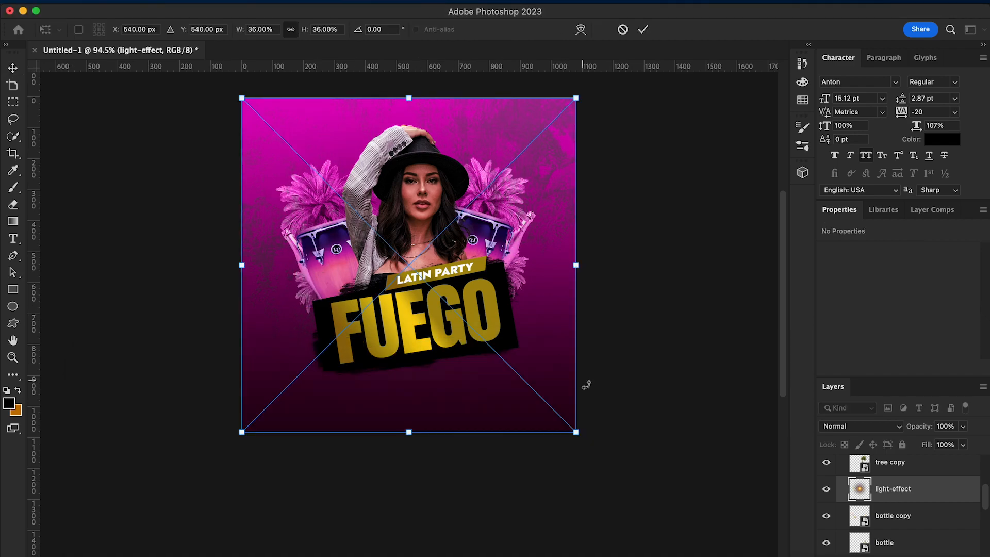
key(Return)
drag(905, 494, 834, 463)
key(super+t)
drag(576, 98, 421, 292)
click(127, 1)
click(147, 14)
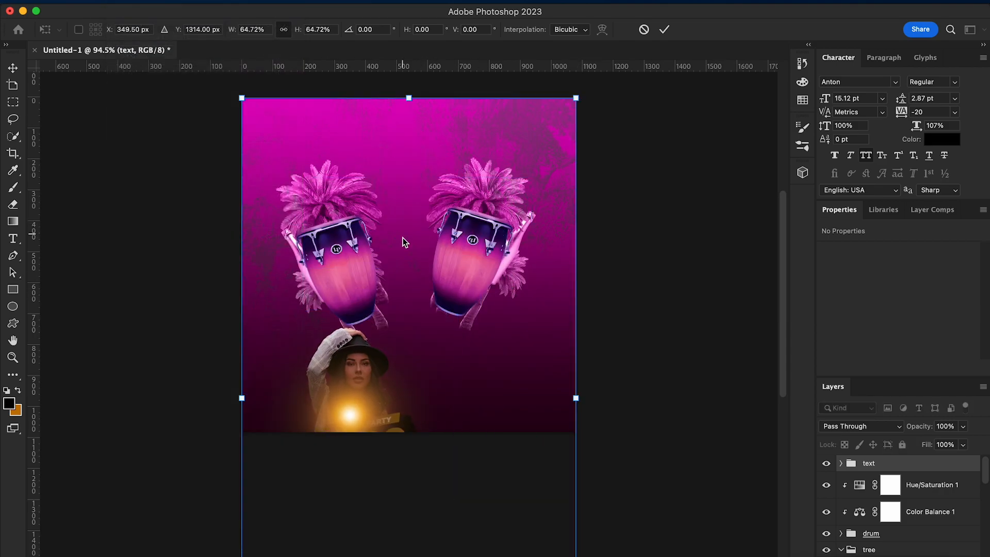
key(Return)
Scale the light-effect layer to 12.10% and position it over the middle of the FUEGO banner
right_click(409, 257)
click(429, 264)
key(super+t)
drag(243, 96, 463, 320)
drag(494, 389, 404, 306)
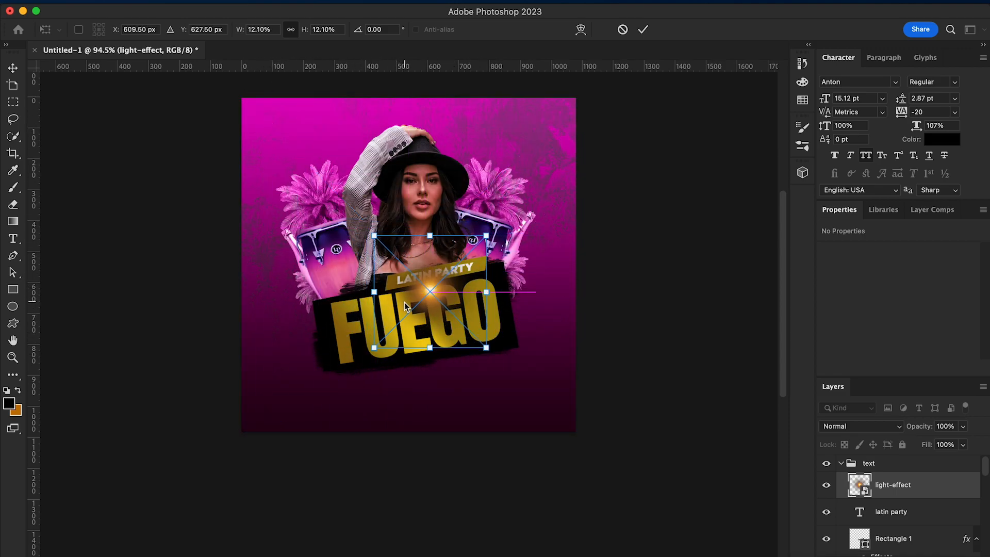
key(Return)
Set the light-effect layer's blend mode to Lighten and shift it to the lower edge of the LATIN PARTY tag
click(871, 426)
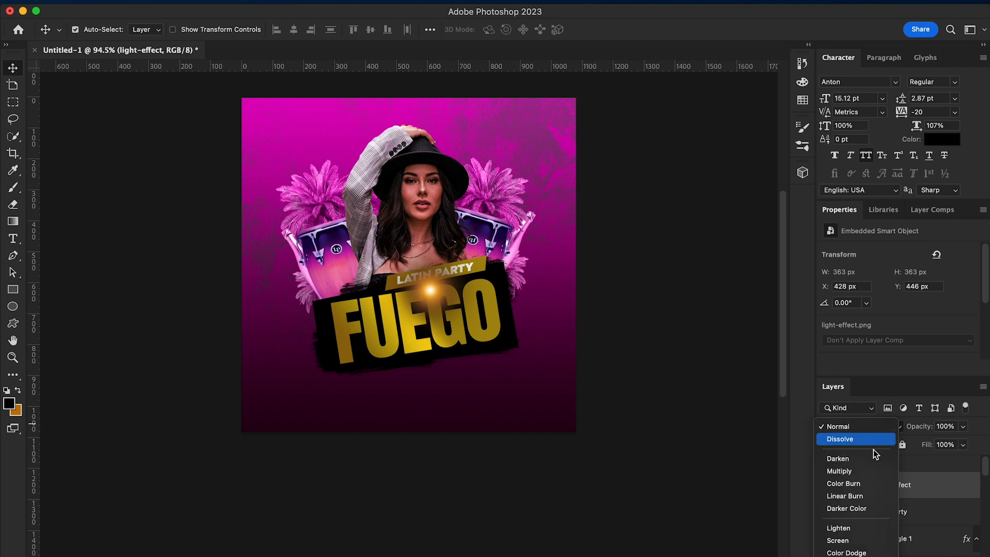
click(869, 536)
mouse_move(440, 296)
mouse_down()
mouse_move(440, 284)
mouse_move(471, 263)
mouse_move(423, 289)
mouse_up()
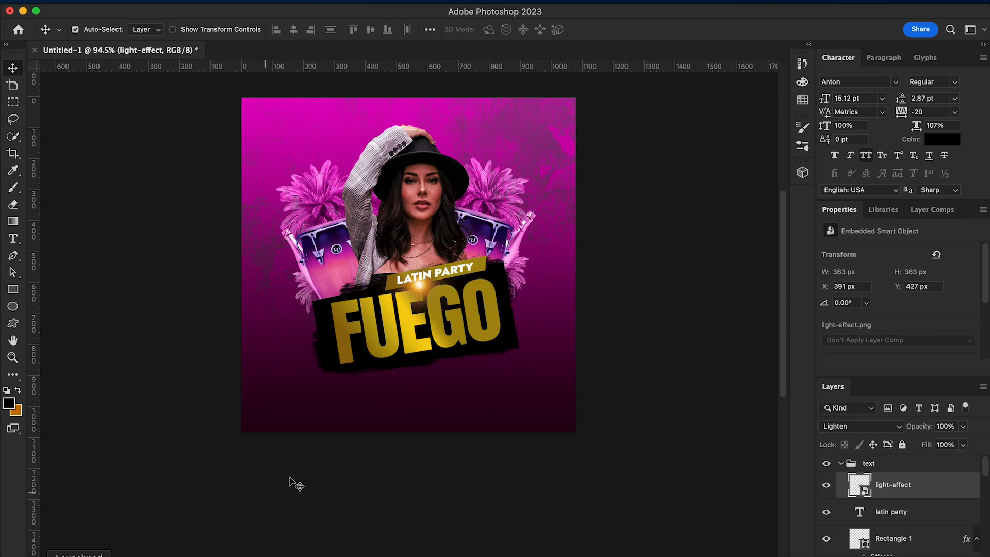
Flatten the light effect to about 404 × 247 px and rotate it -6.61° to follow the tag's lower edge
key(super+t)
drag(418, 344, 419, 315)
drag(480, 317, 502, 332)
drag(452, 310, 447, 307)
key(Return)
Place flare.png in the text group, scale it down, rotate it -11.5°, and flatten it along the LATIN PARTY tag's lower right edge
click(77, 556)
click(44, 556)
drag(500, 402, 469, 258)
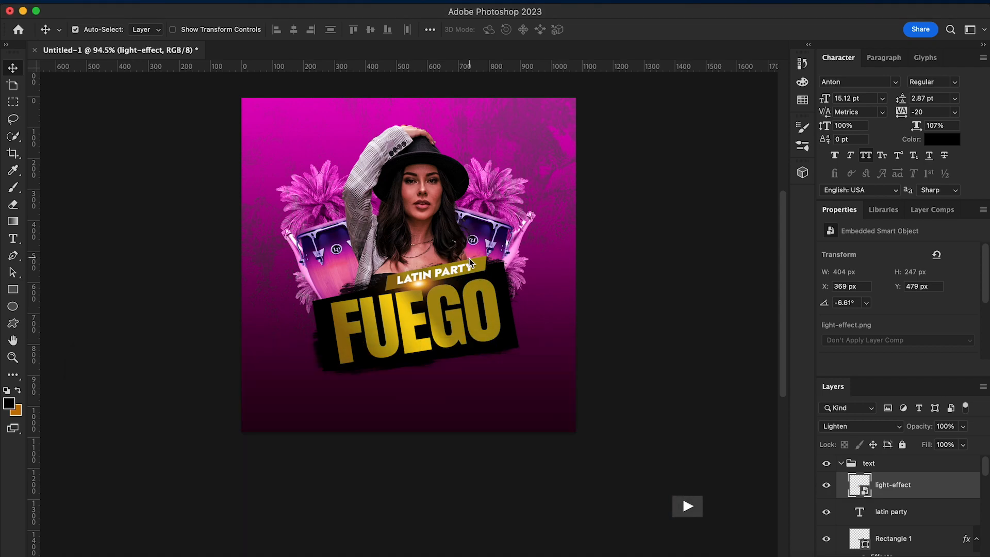
drag(240, 95, 459, 316)
drag(561, 374, 507, 258)
drag(531, 319, 536, 305)
drag(470, 262, 475, 277)
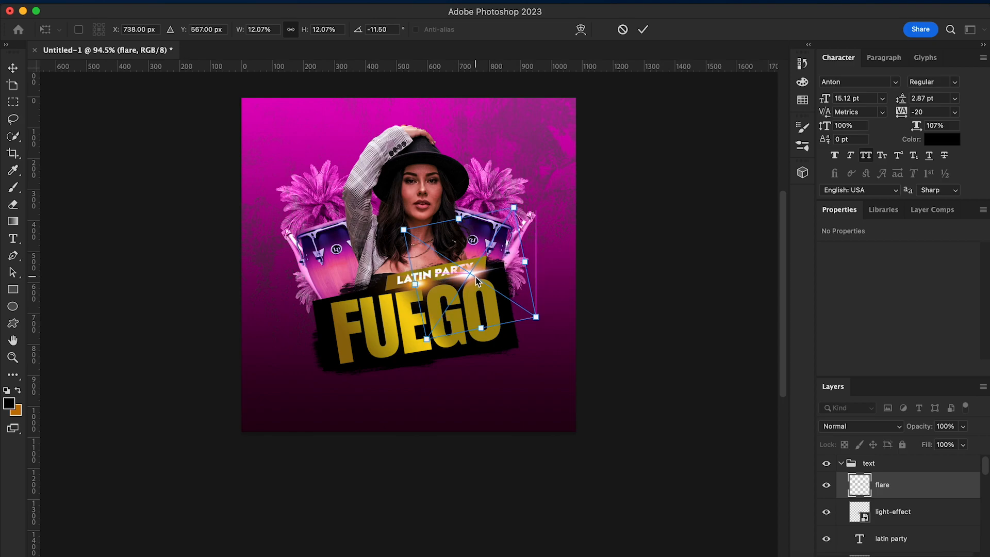
drag(458, 218, 470, 268)
drag(484, 324, 475, 301)
key(Return)
Enlarge the light-effect layer to about 808 × 493 px and move it over the right end of the LATIN PARTY tag
right_click(417, 284)
click(436, 291)
drag(417, 287, 383, 276)
key(super+t)
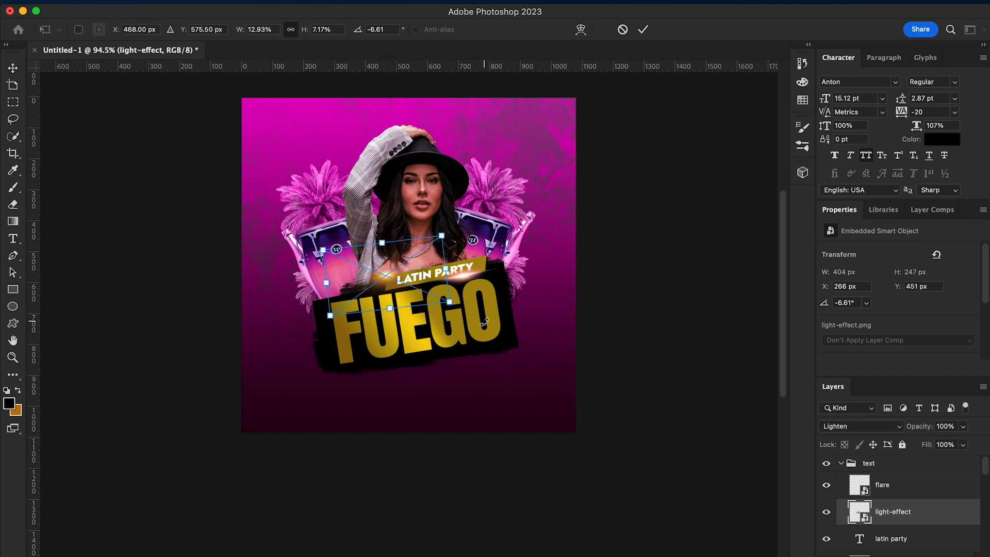
drag(449, 231, 535, 134)
drag(448, 206, 502, 254)
key(Return)
Place glow.png over the left palm at about 348 × 490 px and set its blend mode to Darker Color
click(50, 556)
click(230, 481)
click(573, 402)
drag(572, 402, 429, 253)
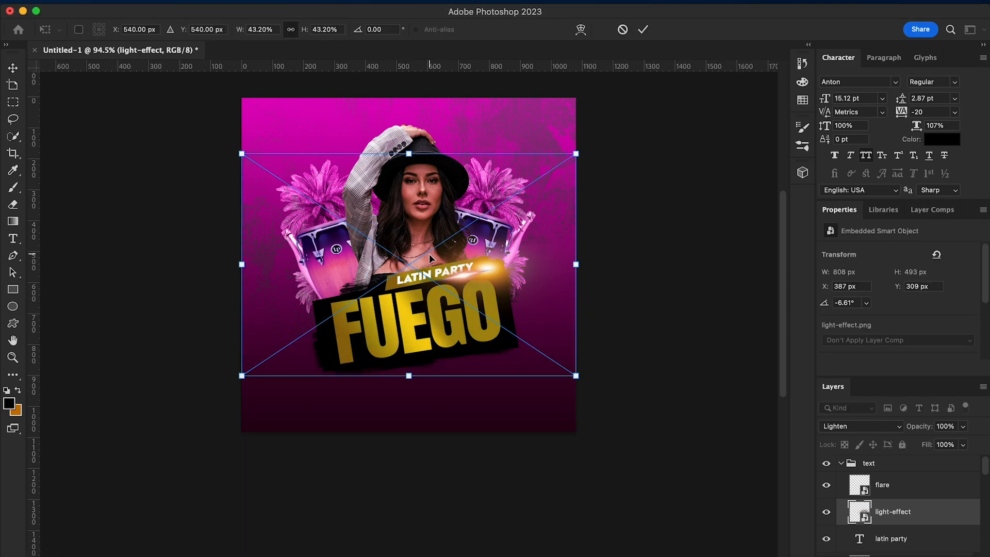
drag(574, 375, 482, 313)
drag(410, 279, 372, 254)
key(Return)
click(897, 431)
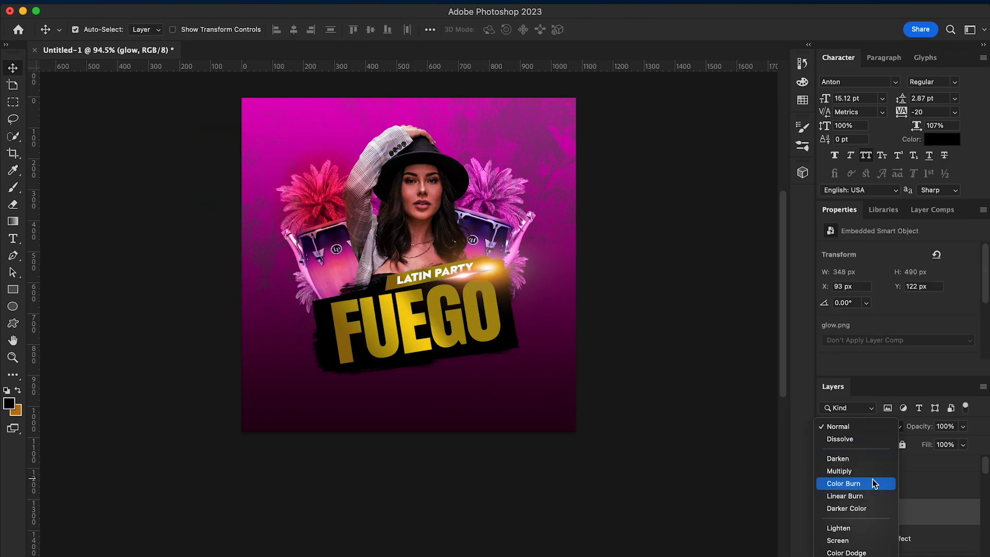
click(865, 509)
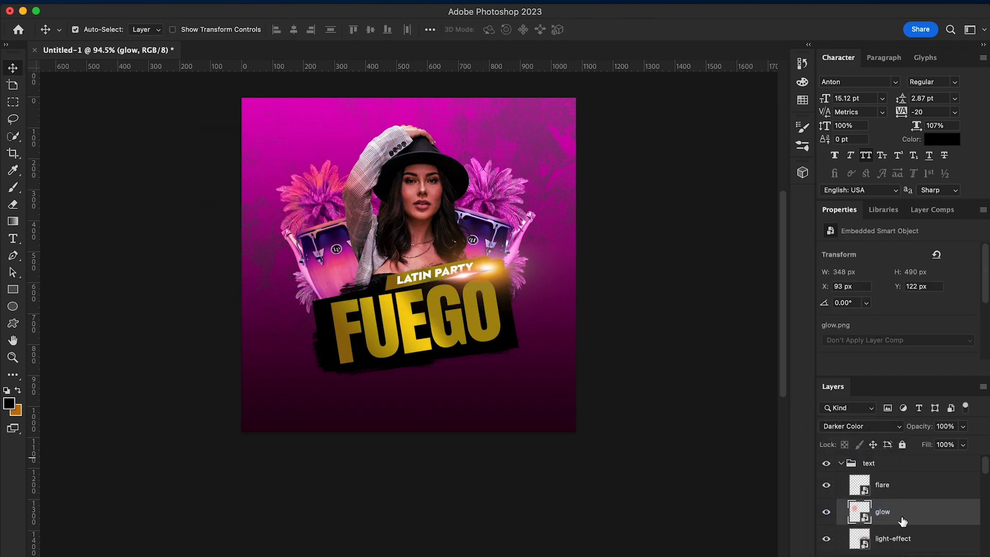
Duplicate the glow layer and move the copy over the right palm at about X 616, Y 113 px
right_click(902, 520)
click(811, 535)
click(614, 309)
drag(334, 212, 498, 208)
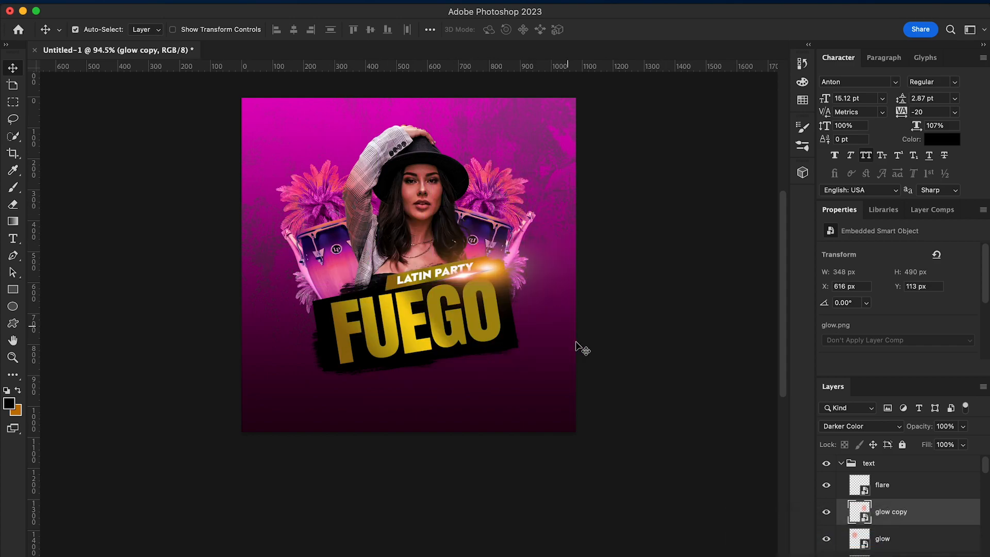
scroll(550, 435, up, 3)
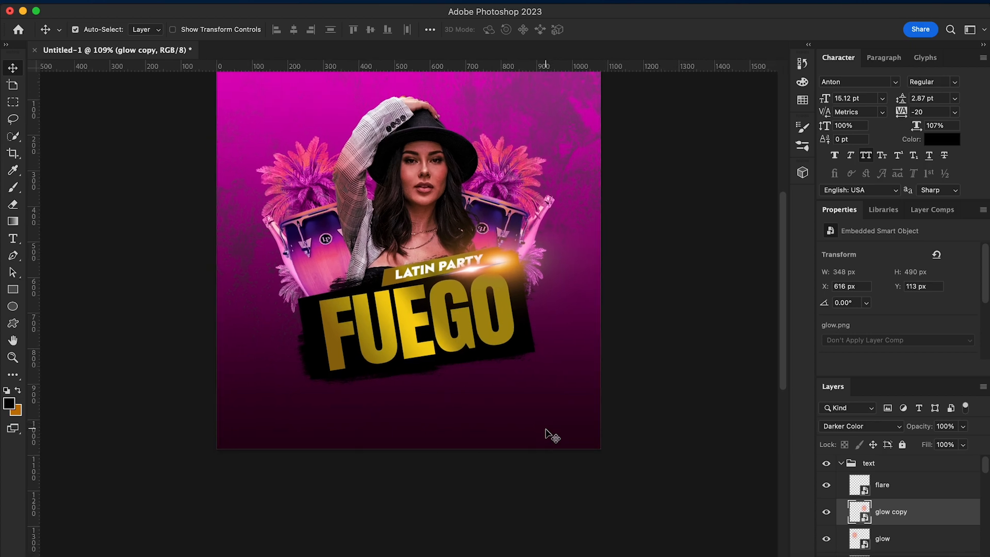
scroll(551, 435, down, 4)
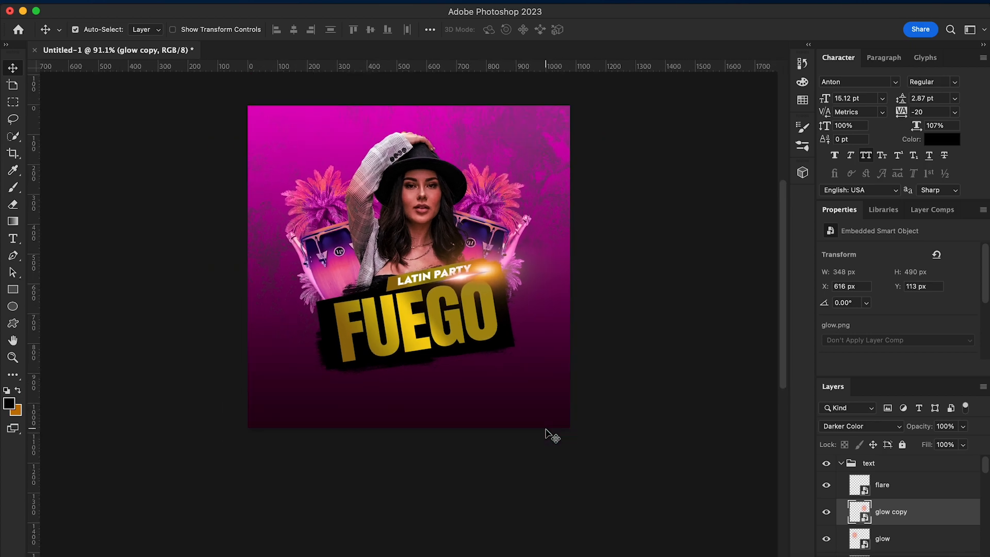
click(48, 556)
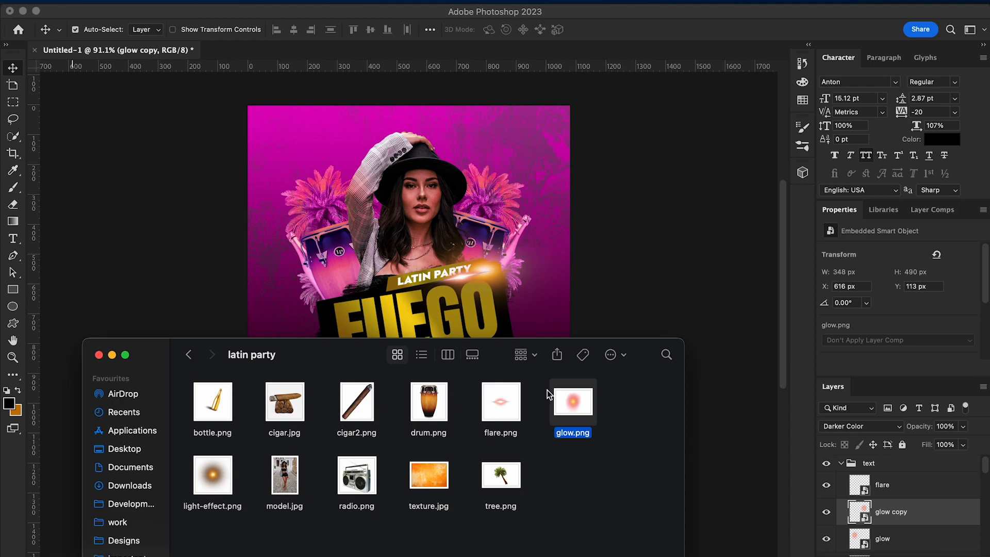
click(663, 252)
Create a new layer directly above the background group and use yellow eecb11 as the foreground colour
click(907, 487)
scroll(932, 542, down, 5)
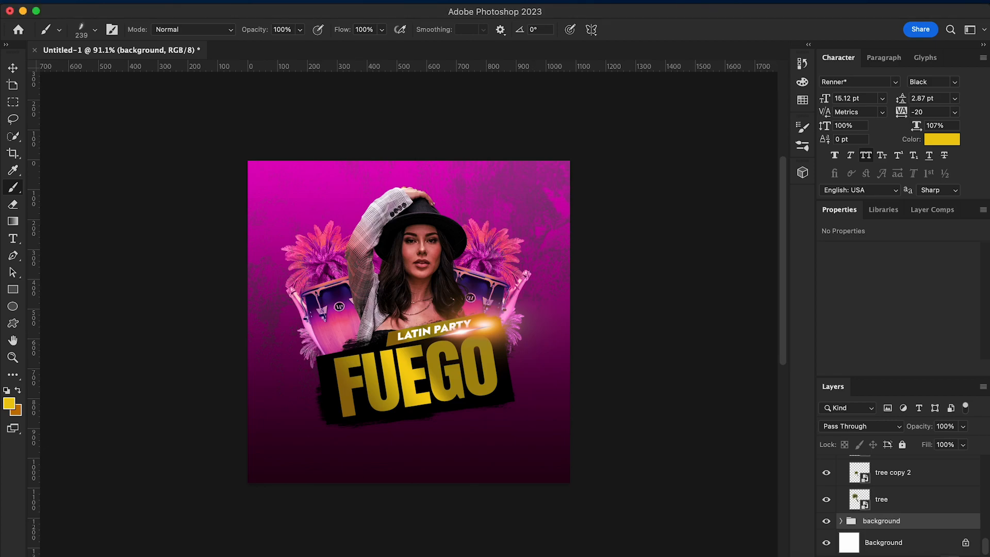
click(937, 556)
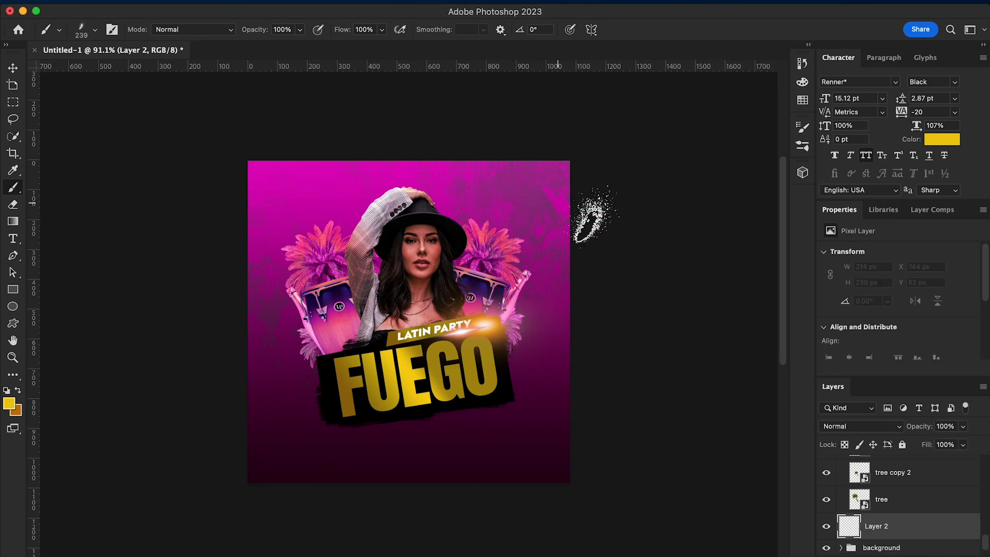
click(8, 403)
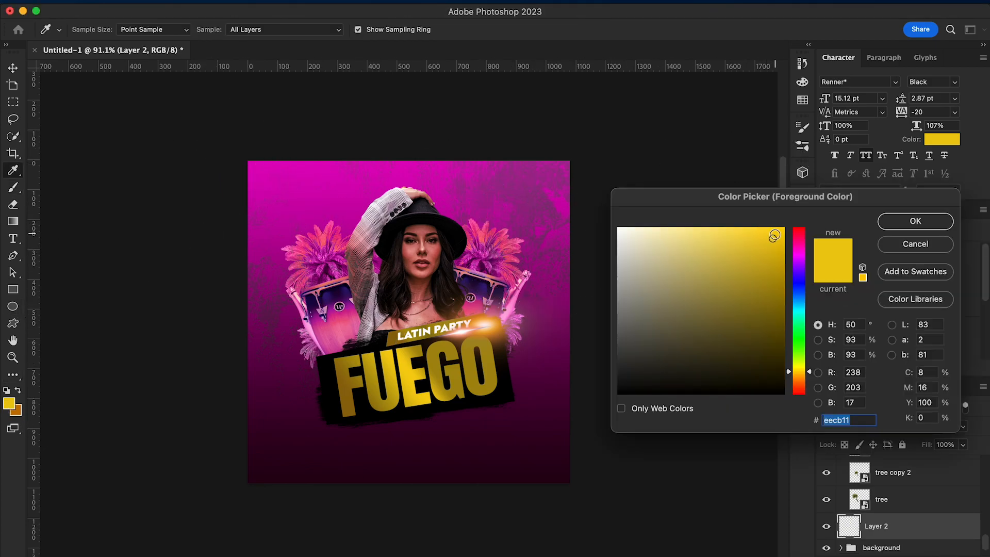
click(774, 236)
click(903, 225)
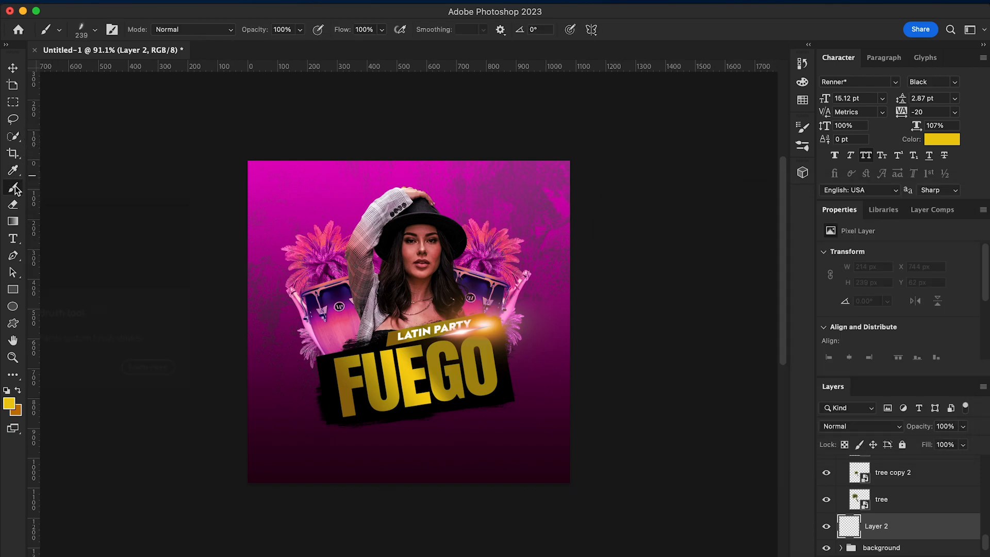
Choose a speckled splatter brush at 421 px and stamp yellow splatter above the right palm beside the hat
click(802, 126)
click(638, 123)
click(640, 299)
click(764, 122)
click(802, 127)
click(648, 122)
drag(669, 159, 666, 162)
click(765, 122)
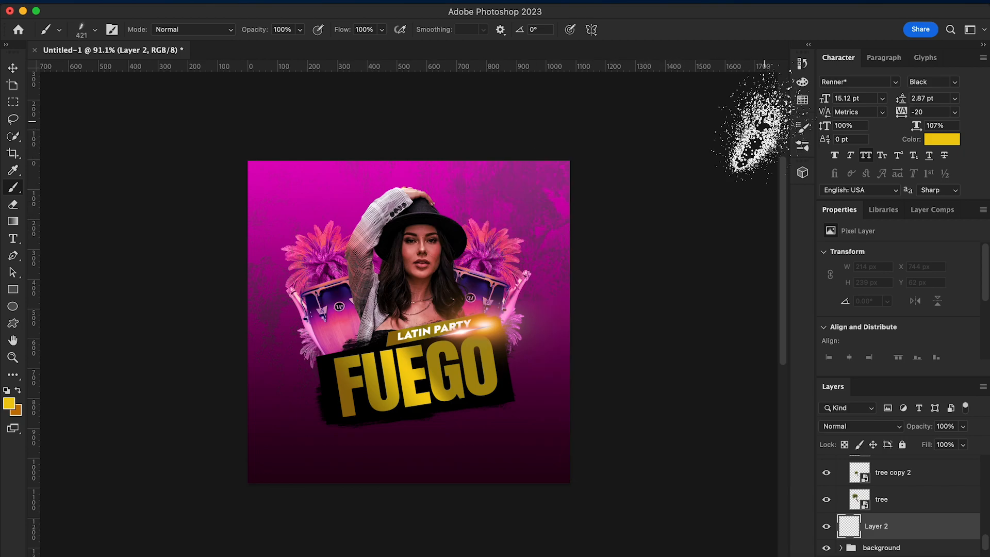
click(467, 196)
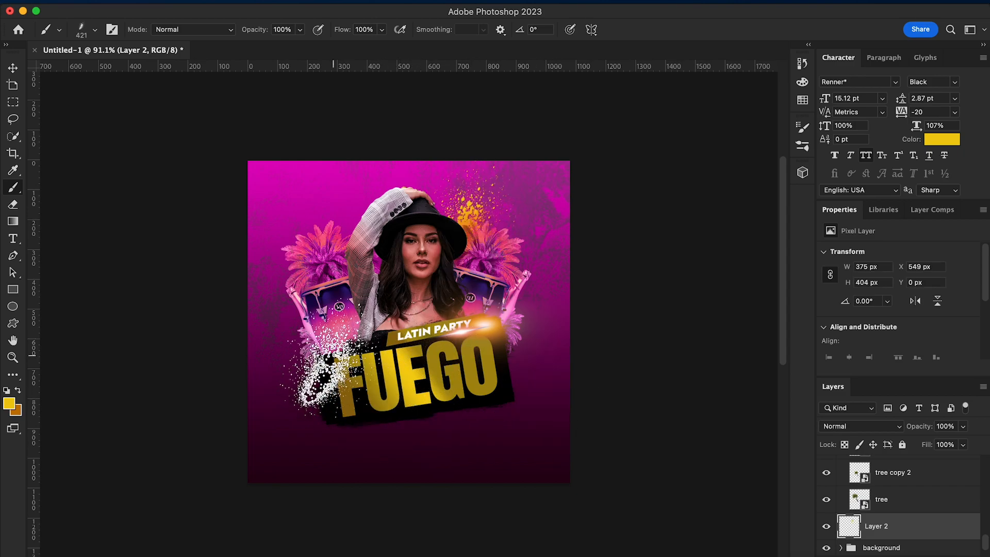
Stamp yellow splatter above the left palm with the brush angle at 107° and beside the left drum with it at -168°
click(802, 126)
drag(778, 286, 754, 266)
click(335, 227)
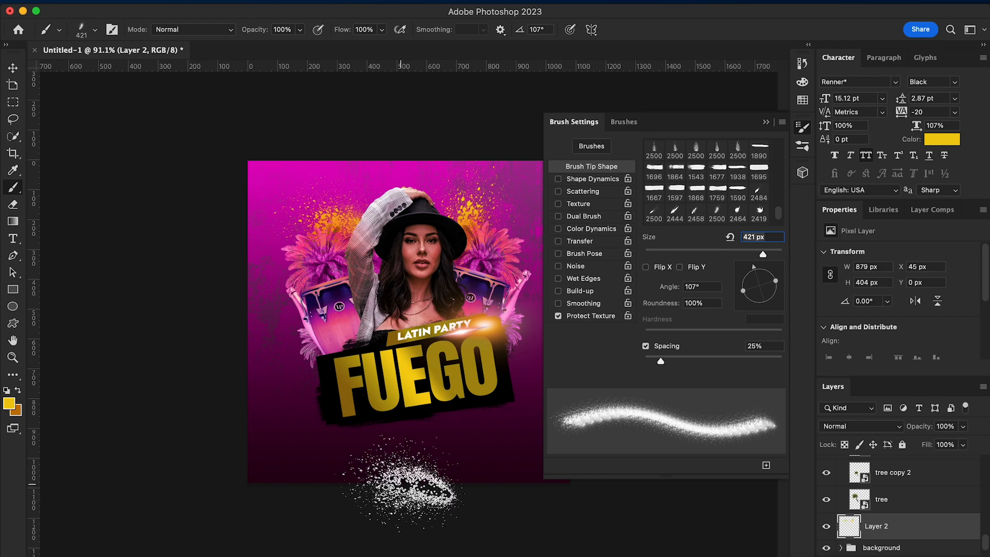
mouse_move(741, 293)
mouse_down()
mouse_move(755, 304)
mouse_move(748, 309)
mouse_move(740, 290)
mouse_up()
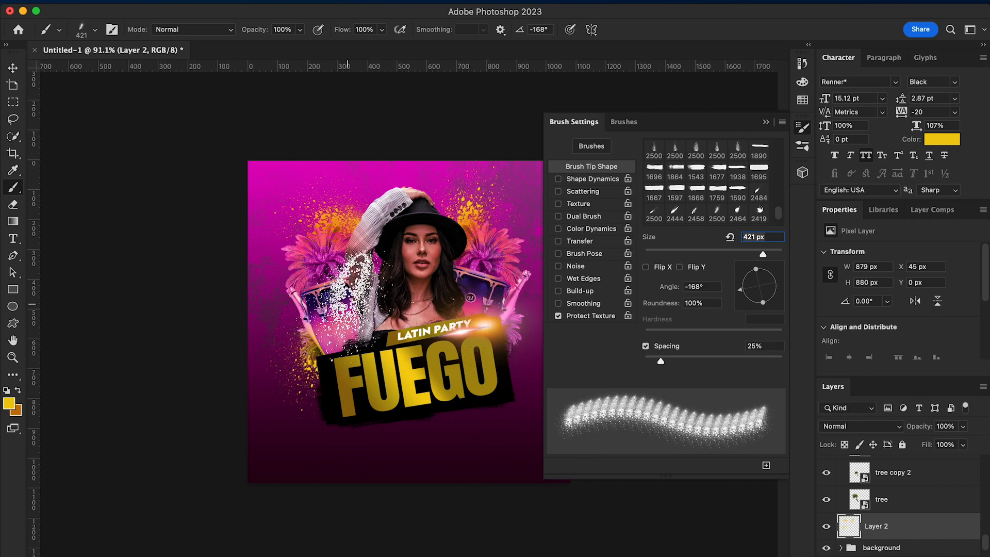
Choose the 06_ink_splat brush at 385 px and stamp a yellow splat behind the FUEGO banner's upper right corner
click(622, 122)
click(655, 338)
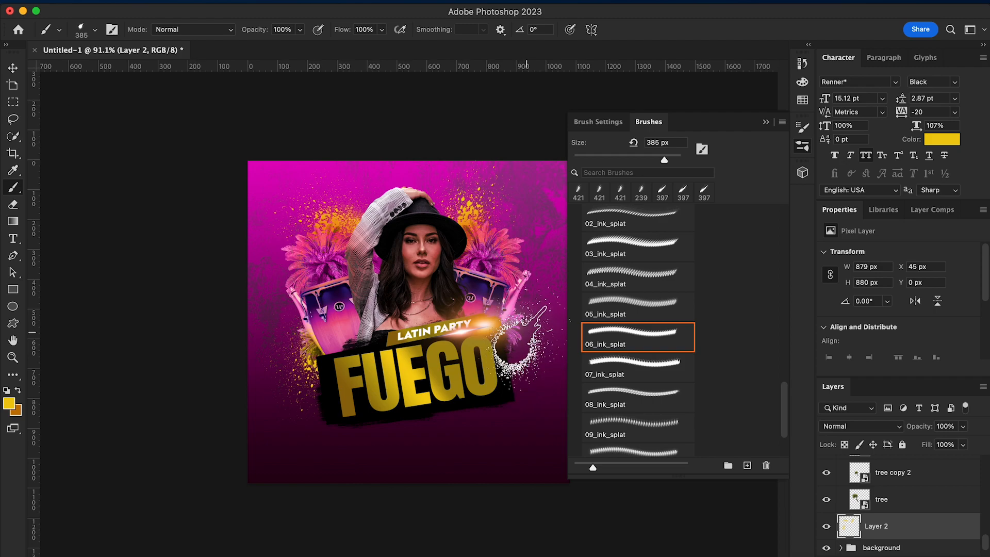
click(525, 338)
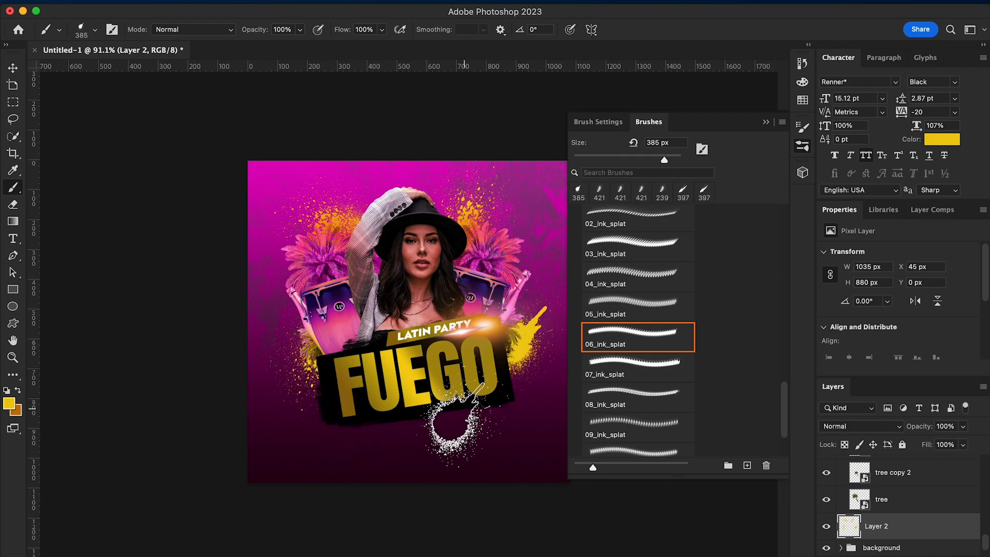
Set the ink splat brush angle to 89° and stamp yellow splats beside the banner's upper left corner and above both palms
click(613, 123)
mouse_move(777, 290)
mouse_down()
mouse_move(760, 268)
mouse_move(740, 279)
mouse_move(760, 267)
mouse_up()
click(325, 350)
click(353, 224)
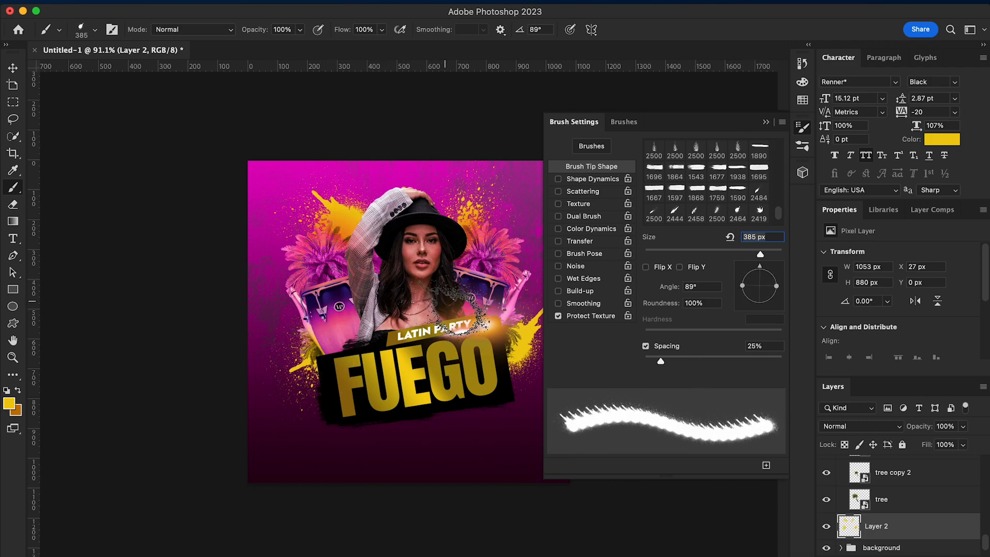
click(461, 223)
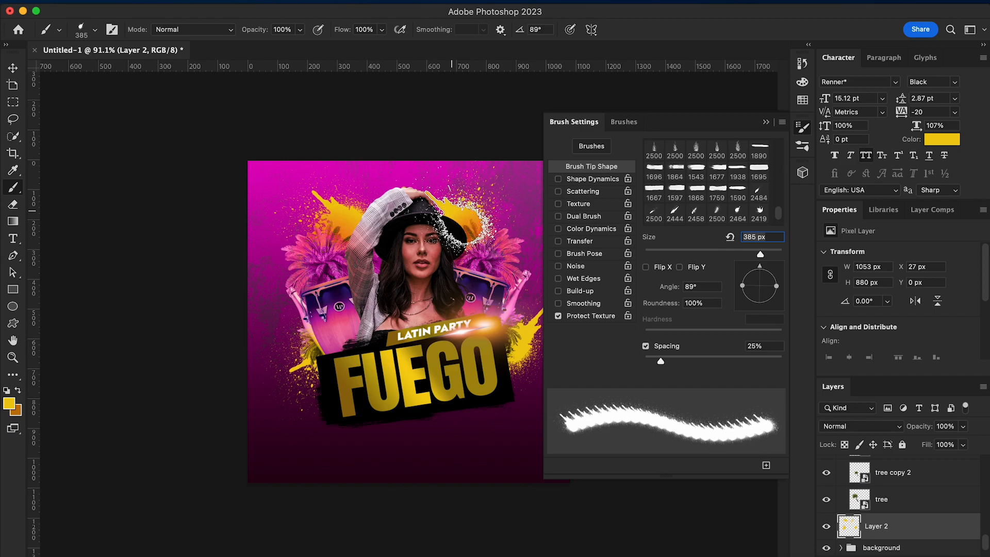
click(766, 122)
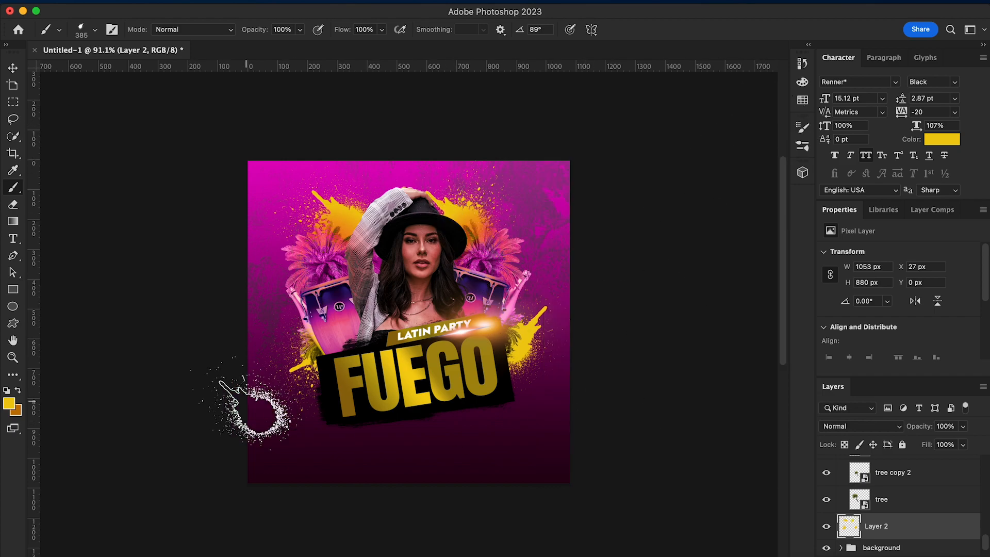
Scale the yellow splatter layer down to about 1005 × 840 px and reposition it behind the model
click(10, 67)
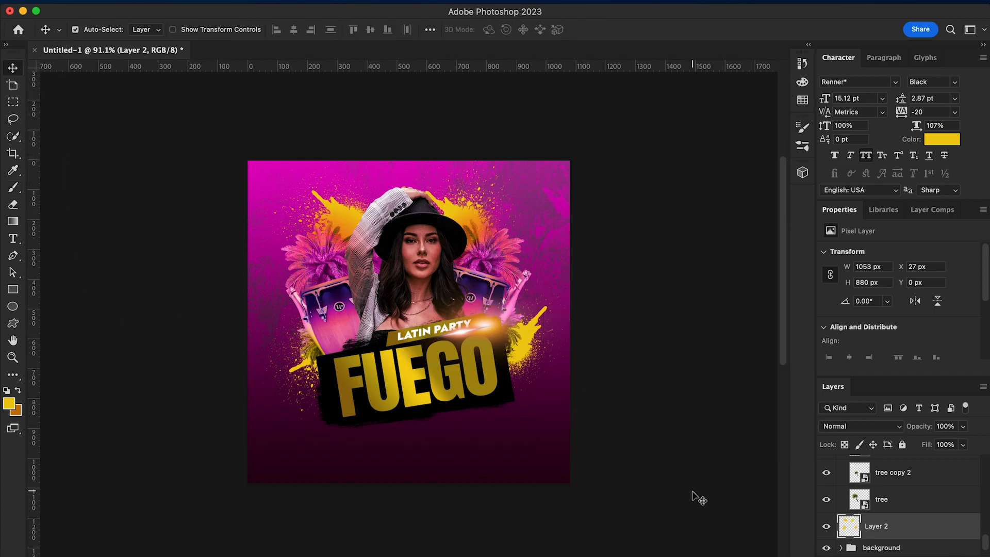
key(ctrl+t)
drag(573, 159, 558, 170)
mouse_move(256, 422)
mouse_down()
mouse_move(261, 415)
mouse_move(259, 425)
mouse_up()
key(Return)
scroll(546, 497, up, 2)
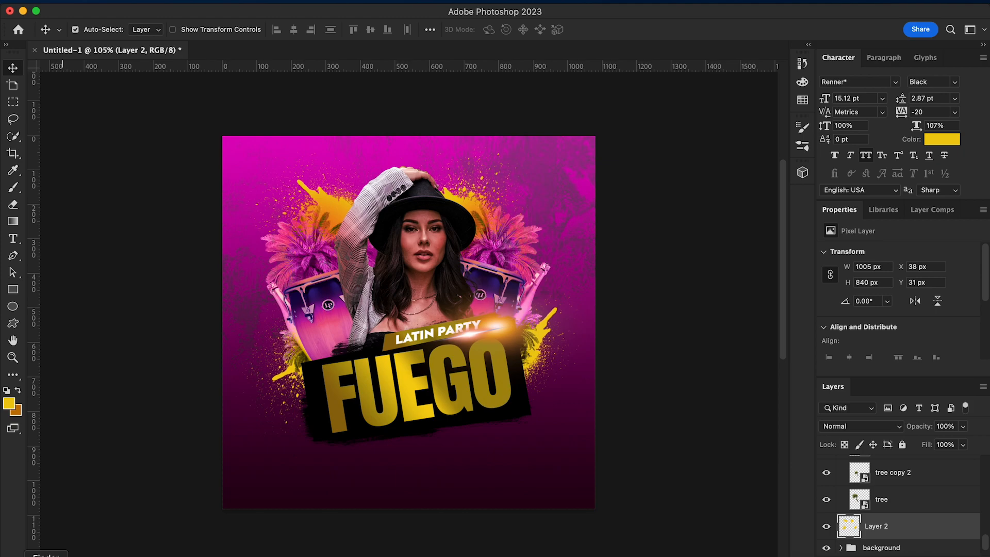
Place glow.png above the flare layer, shrink it to about 209 × 295 px over FUEGO's U, and set its blend mode to Screen
click(46, 556)
scroll(925, 512, up, 15)
click(891, 494)
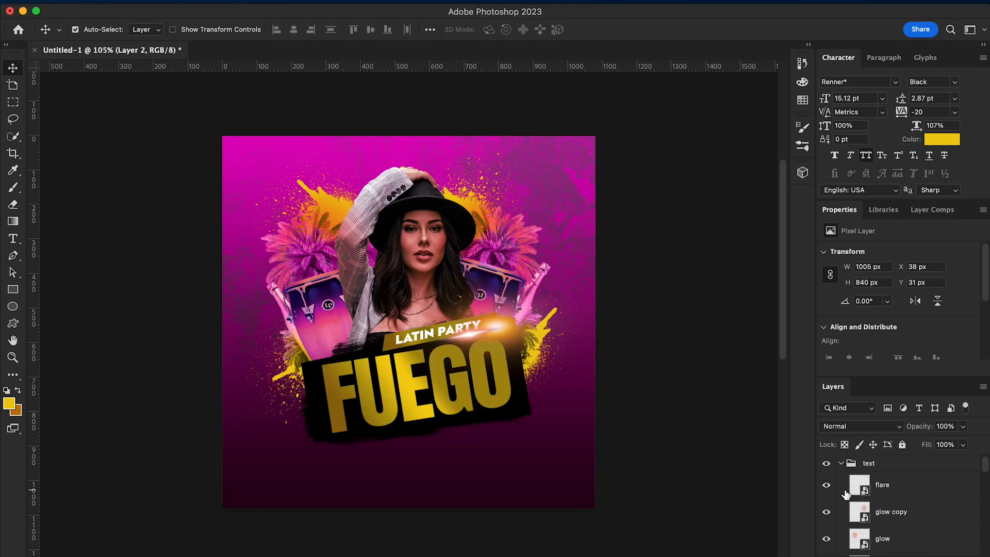
click(892, 493)
click(46, 556)
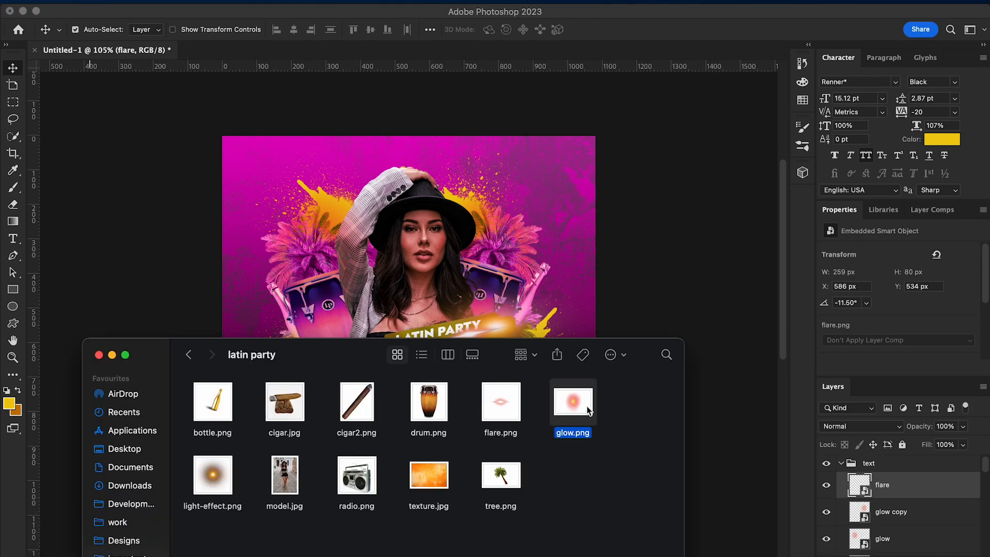
drag(586, 406, 508, 298)
drag(222, 198, 434, 339)
drag(529, 403, 377, 414)
key(Return)
click(866, 426)
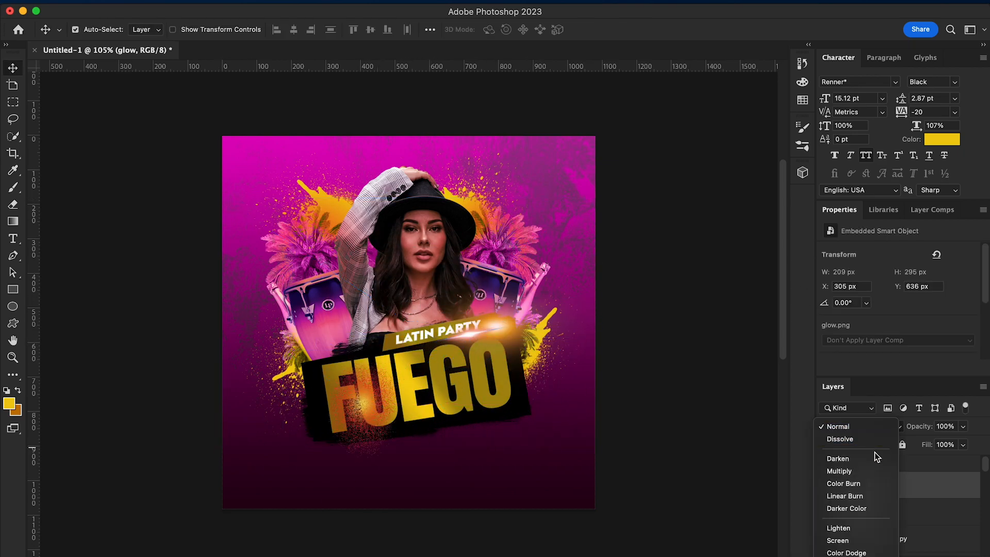
click(876, 540)
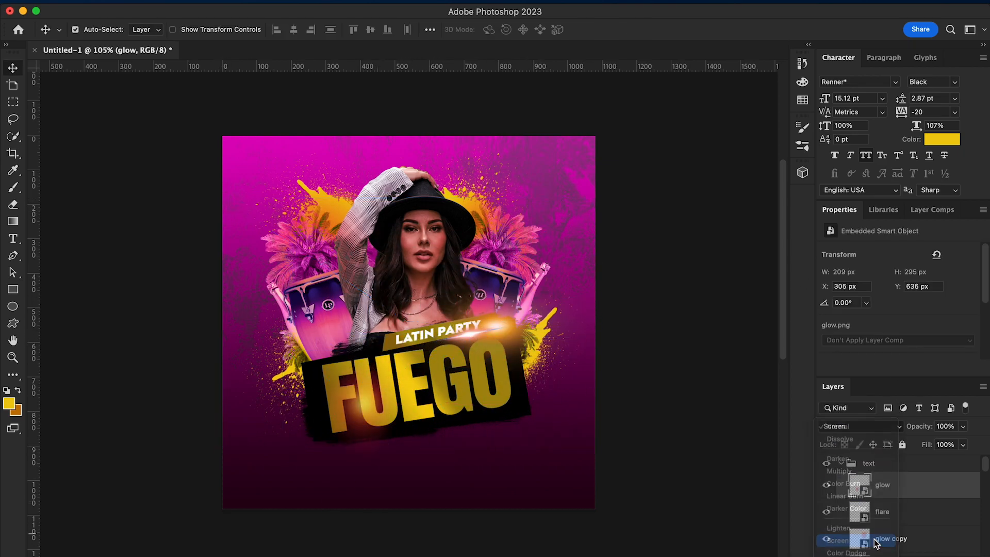
Duplicate the new glow layer and move the copy over the right end of the FUEGO banner
right_click(897, 487)
click(818, 512)
key(Return)
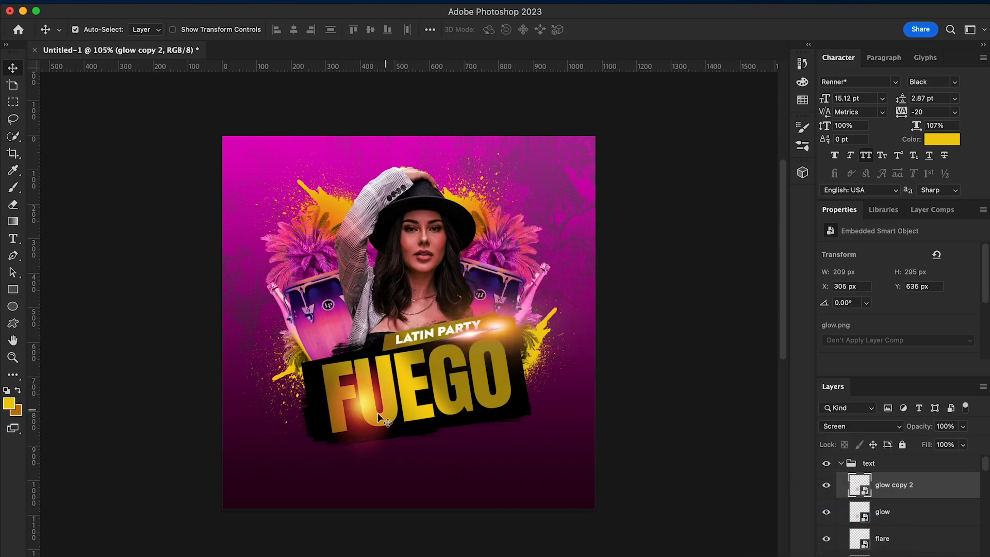
drag(371, 412, 507, 396)
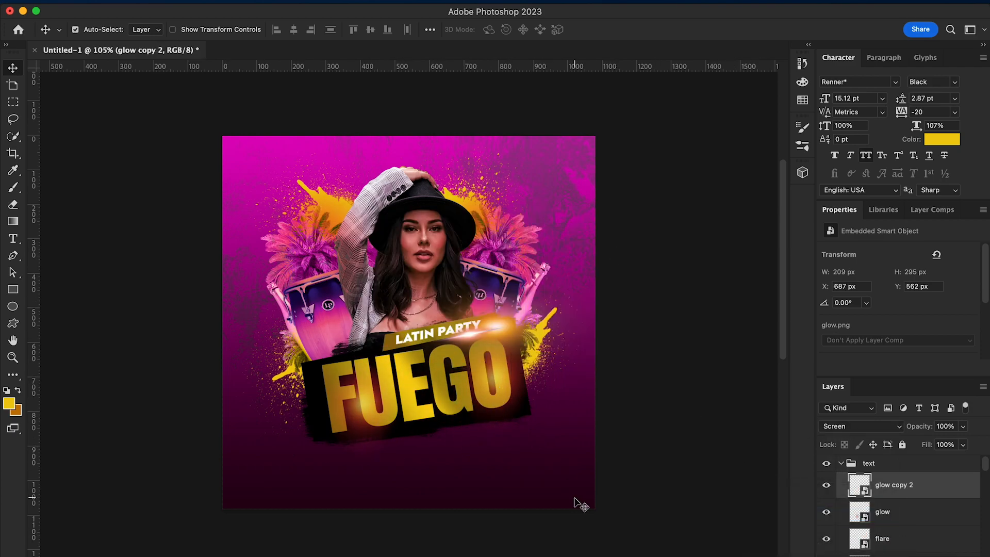
key(super+minus)
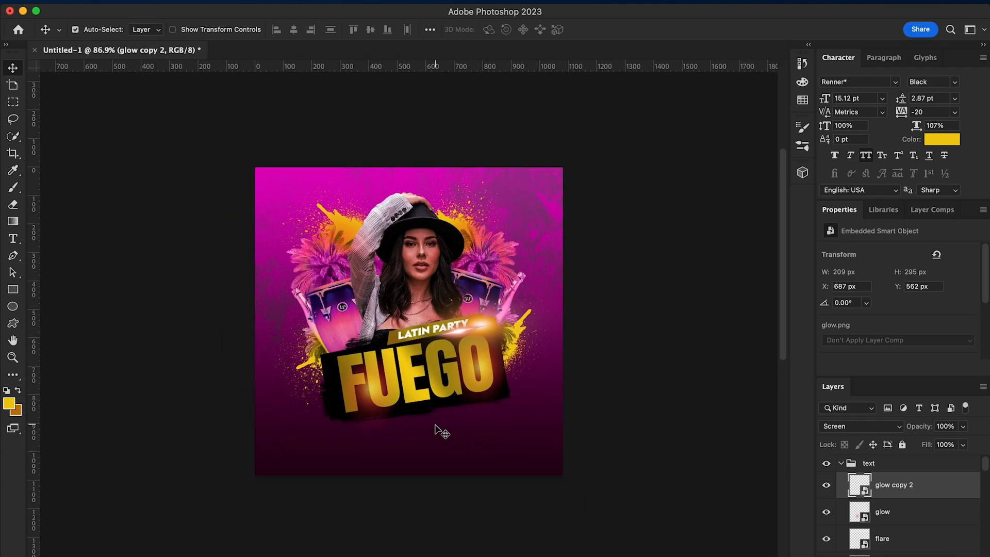
scroll(435, 425, down, 2)
scroll(435, 424, up, 3)
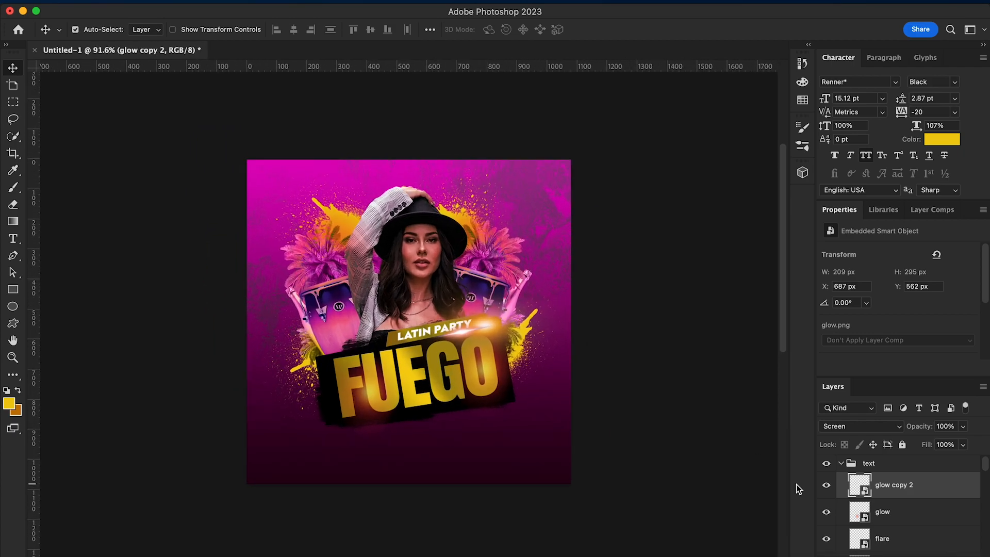
Select all layers from the text group down to Layer 2, scale them down slightly together and reposition them on the flyer
click(842, 464)
scroll(934, 537, down, 5)
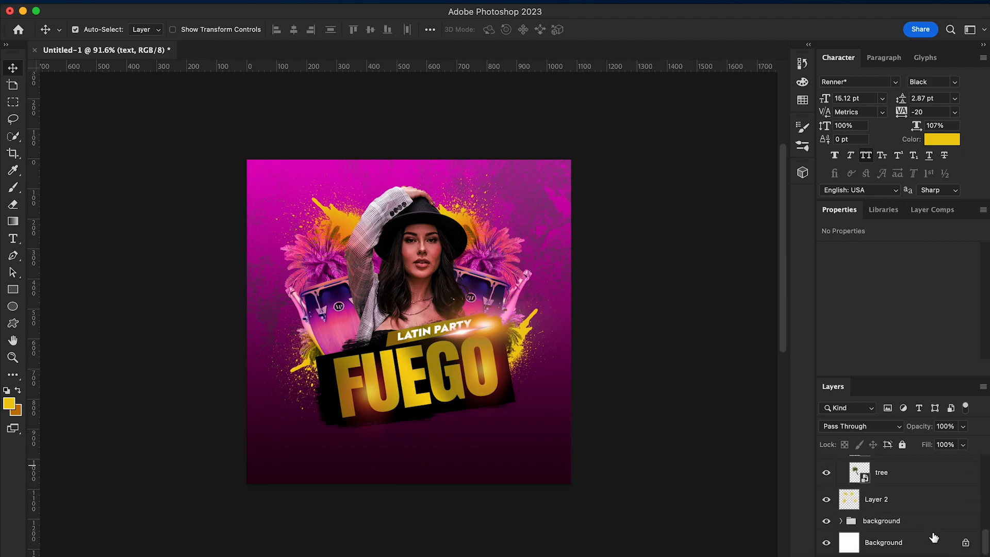
shift+click(901, 500)
key(super+t)
drag(605, 170, 598, 179)
drag(437, 376, 437, 366)
key(Return)
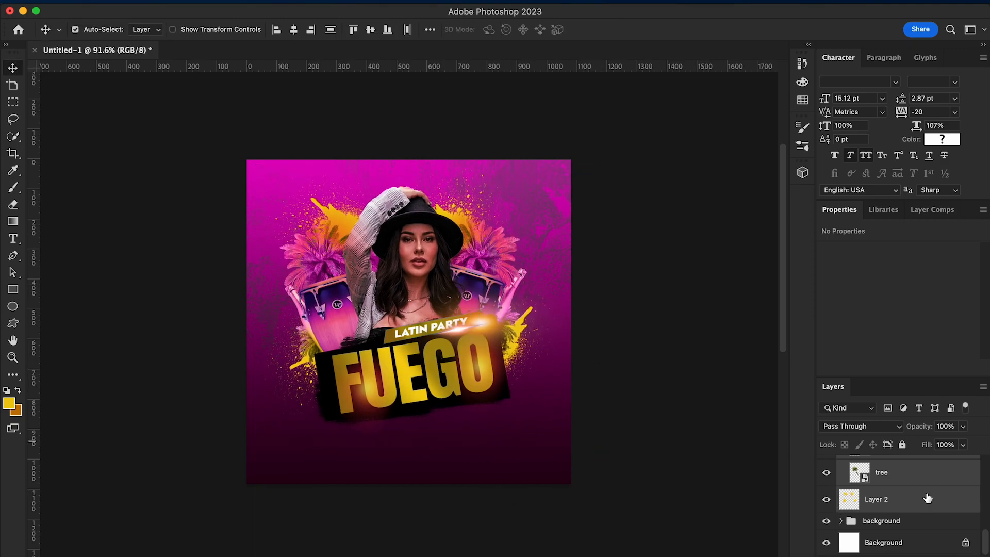
Duplicate the light-effect layer in the text group and move the copy beside the model's face, over the right palm
scroll(920, 504, up, 5)
click(903, 465)
click(840, 463)
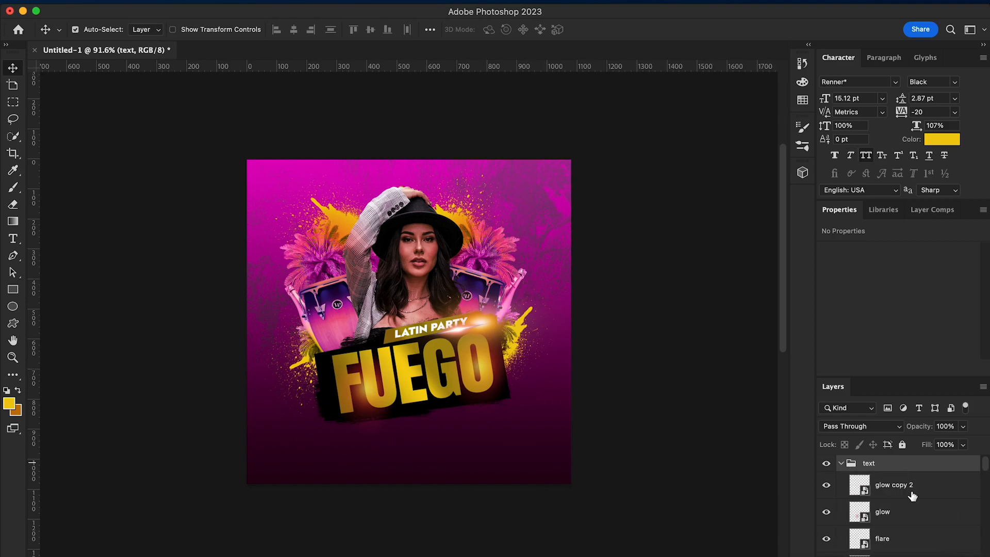
click(906, 487)
scroll(906, 494, down, 5)
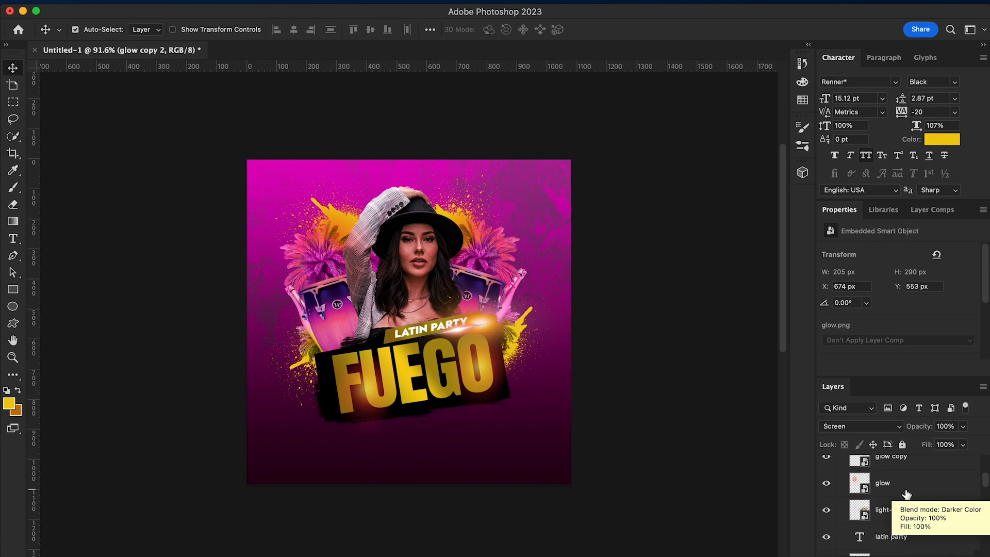
click(900, 491)
right_click(896, 489)
click(808, 517)
key(Return)
drag(515, 330, 449, 262)
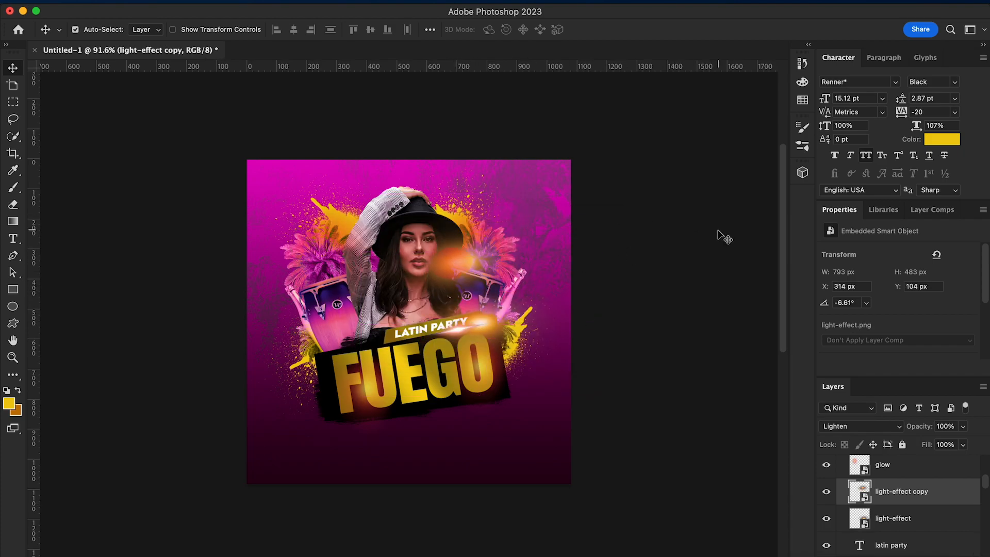
Set the light-effect copy to Color Dodge and enlarge it to about 869 × 530 px behind the model's right side
click(892, 428)
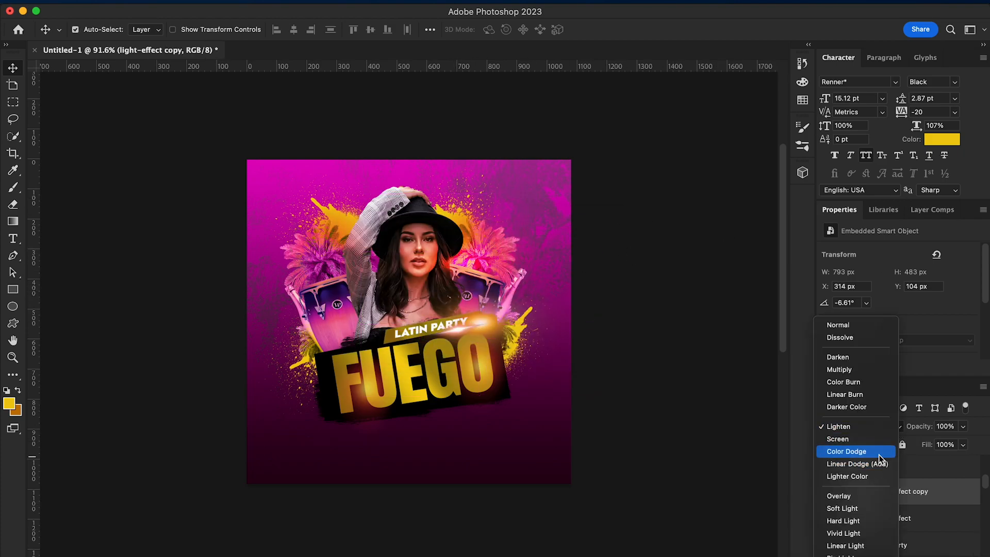
click(879, 454)
key(super+t)
drag(581, 314, 604, 325)
mouse_move(467, 266)
mouse_down()
mouse_move(469, 282)
mouse_move(456, 266)
mouse_up()
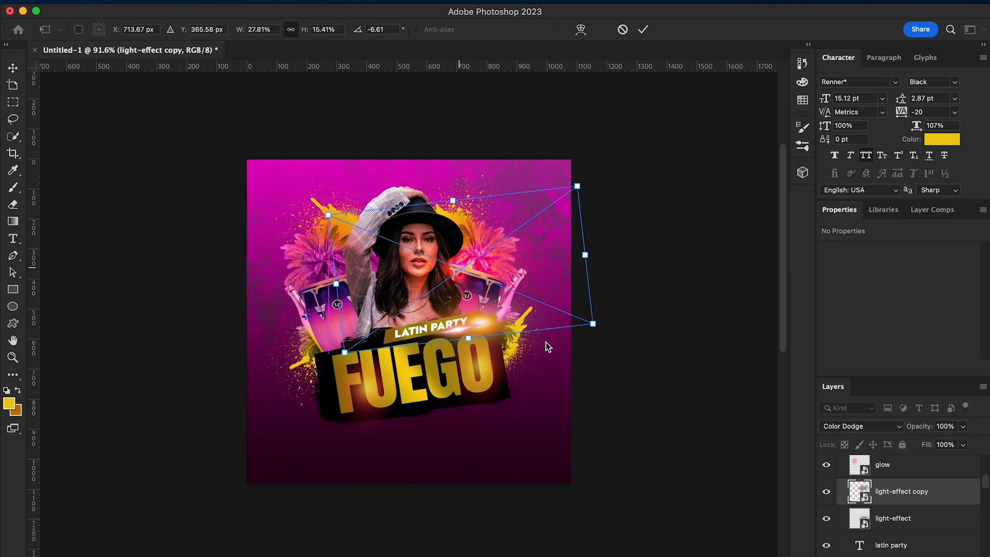
key(Return)
Duplicate the light-effect copy, move the duplicate over the model's left arm and shrink it to about 551 × 336 px
right_click(906, 492)
click(836, 516)
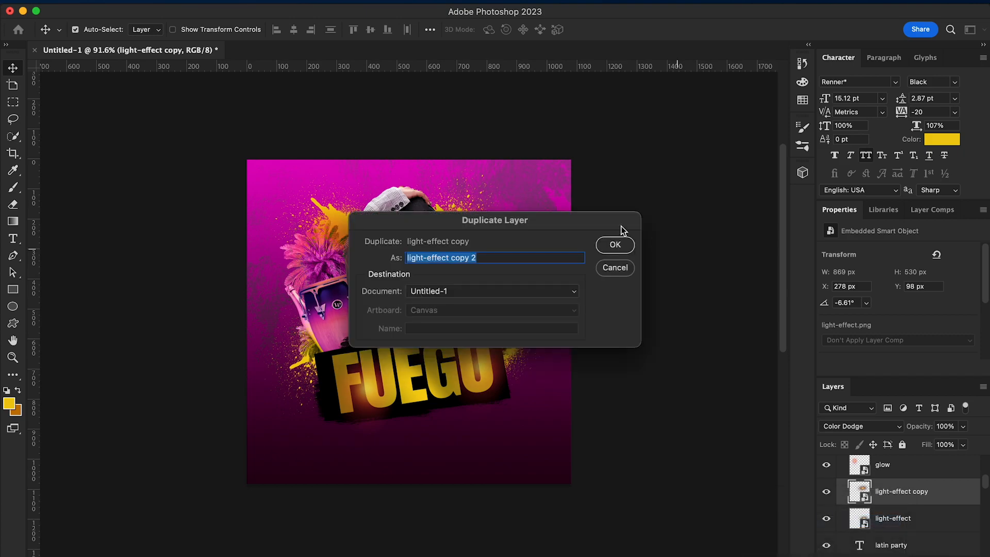
click(615, 246)
drag(455, 279, 355, 300)
key(super+t)
drag(304, 249, 367, 295)
key(Return)
scroll(449, 366, up, 5)
scroll(448, 367, down, 4)
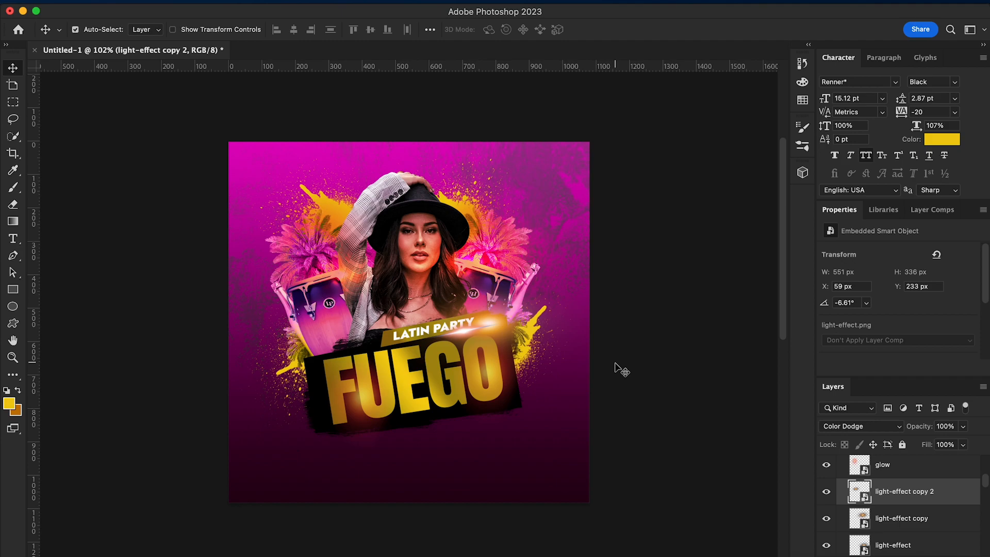
Check the light layers at the banner's upper right corner by toggling the visibility of glow copy and light-effect
right_click(489, 307)
click(491, 318)
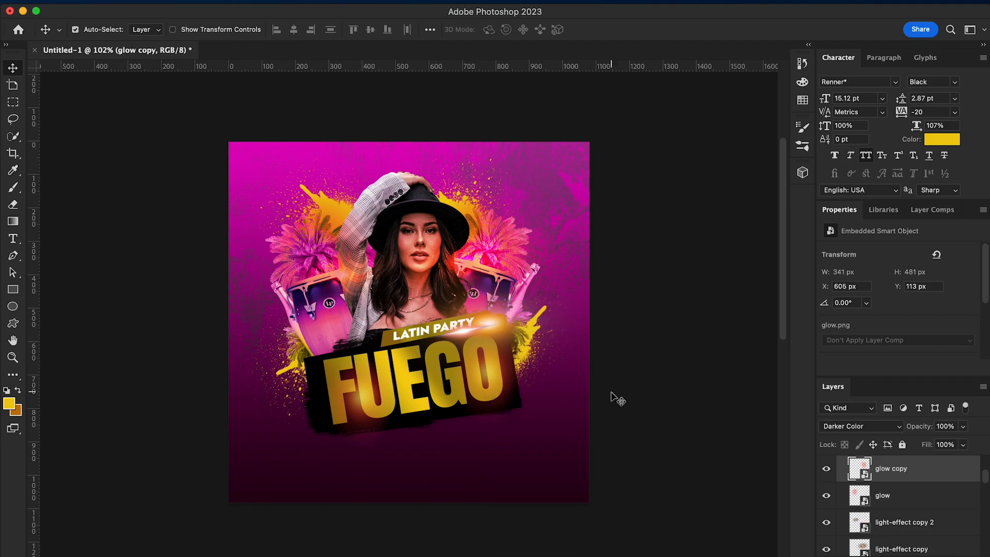
click(825, 468)
right_click(495, 323)
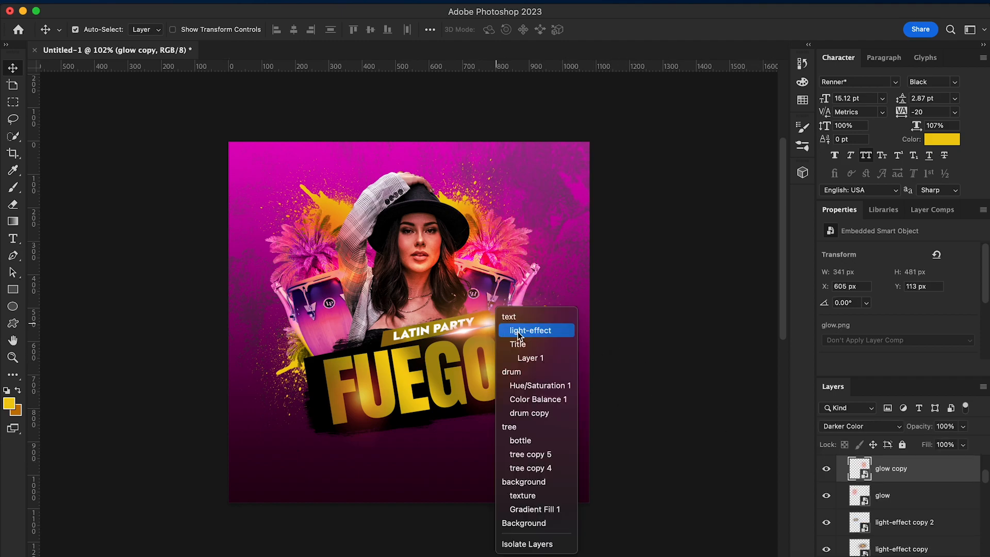
click(499, 326)
click(827, 544)
click(827, 544)
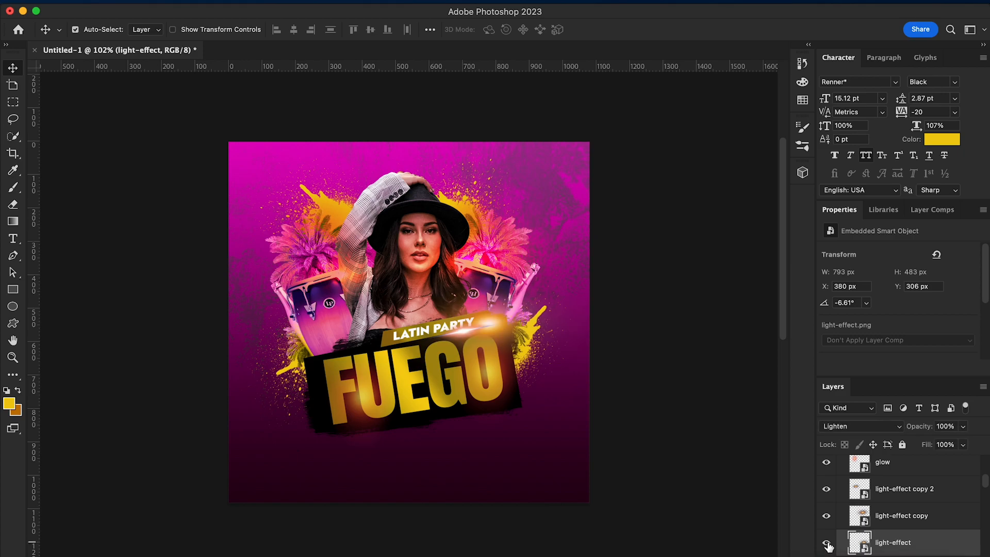
Move the flare from the banner's upper right corner to its upper left corner
right_click(462, 321)
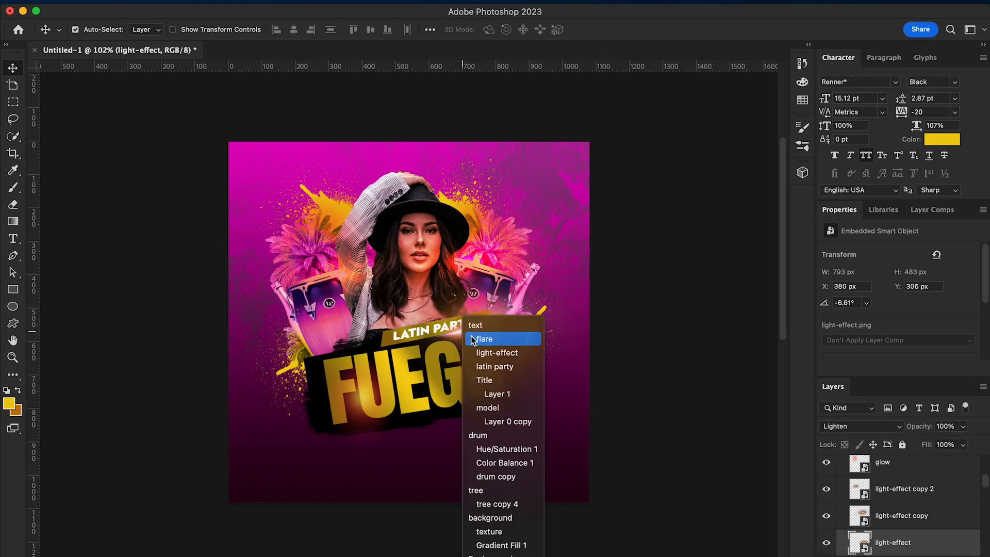
click(467, 325)
drag(411, 351, 340, 354)
Place cigar2.png above the latin party text layer, near the lower right of the FUEGO banner
click(51, 555)
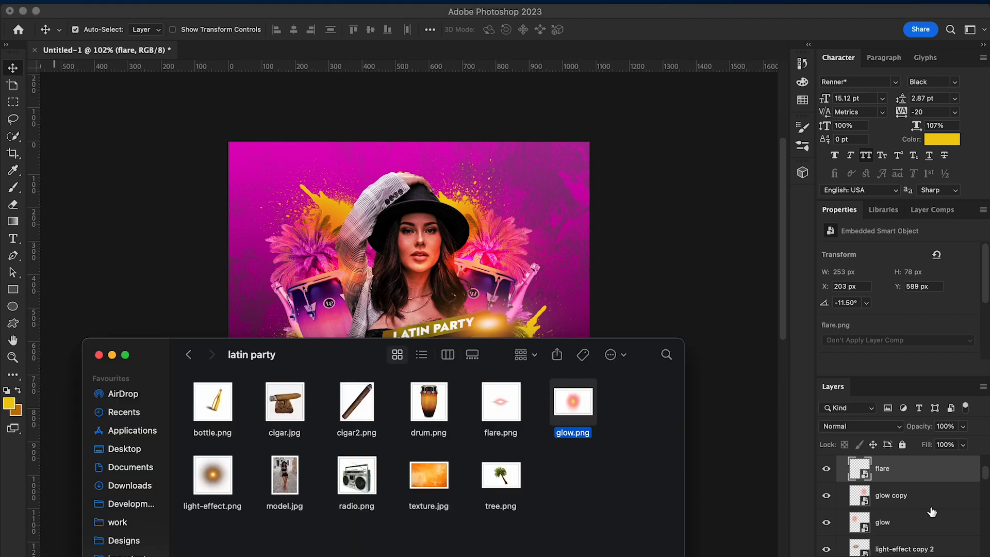
scroll(927, 509, down, 5)
click(911, 487)
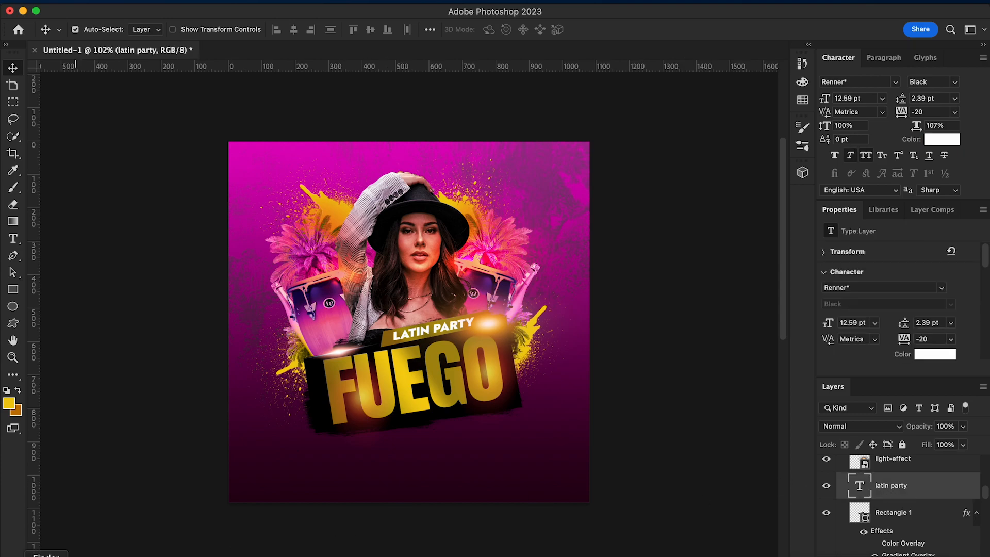
click(49, 555)
click(353, 400)
drag(354, 400, 525, 420)
right_click(483, 417)
key(Escape)
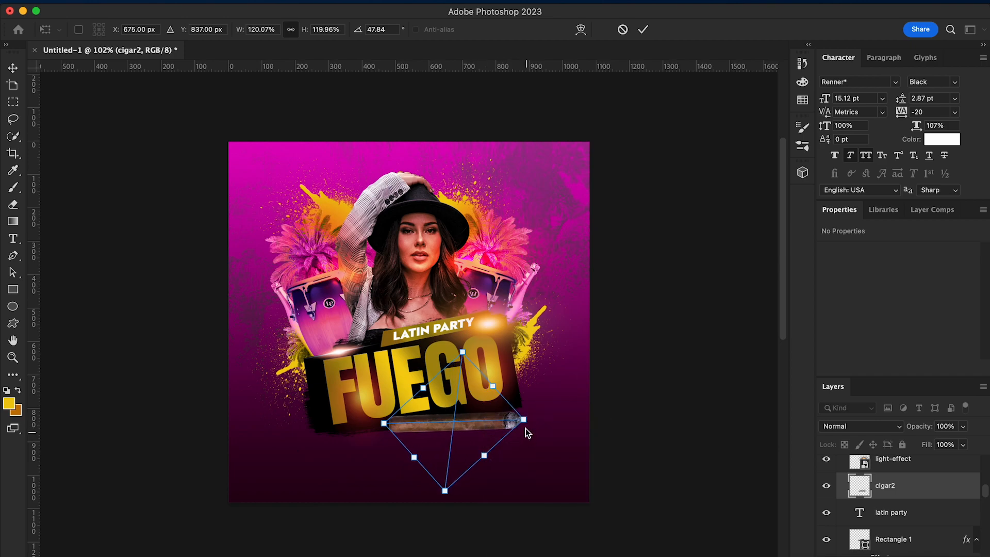
Distort the cigar to about 369 × 61 px and position it horizontally along the banner's lower right edge
drag(493, 387, 479, 389)
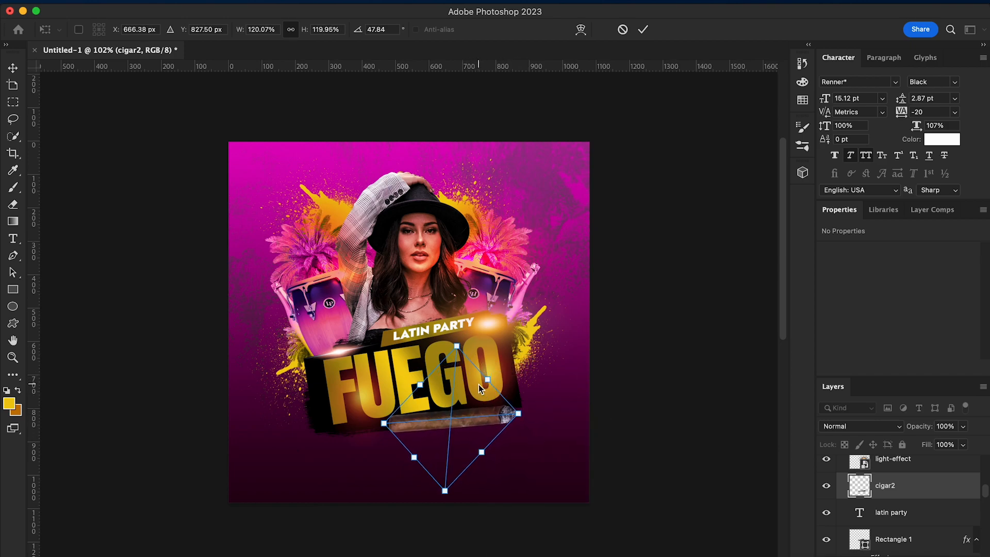
drag(480, 453, 480, 475)
drag(482, 387, 481, 380)
drag(408, 463, 405, 458)
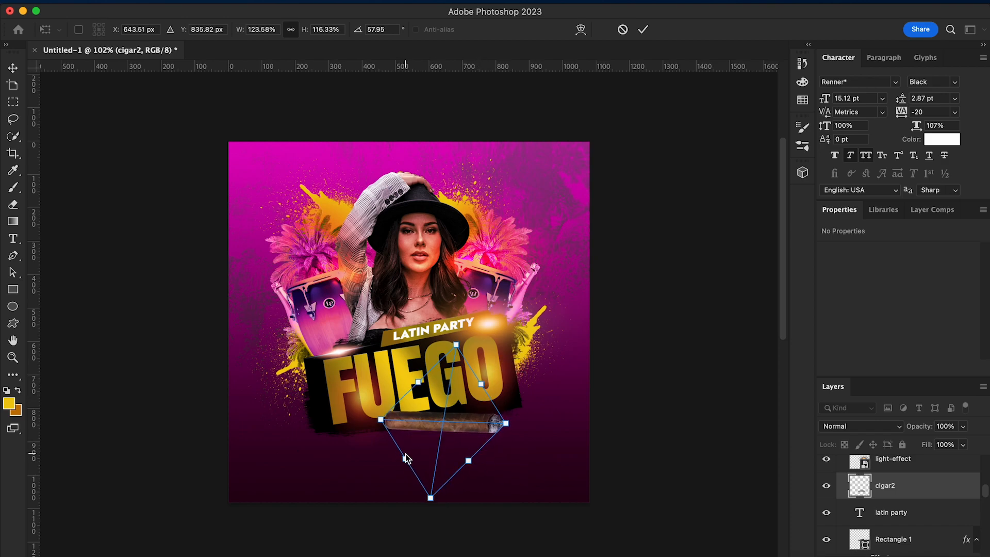
drag(421, 382, 417, 385)
drag(447, 431, 462, 431)
key(Return)
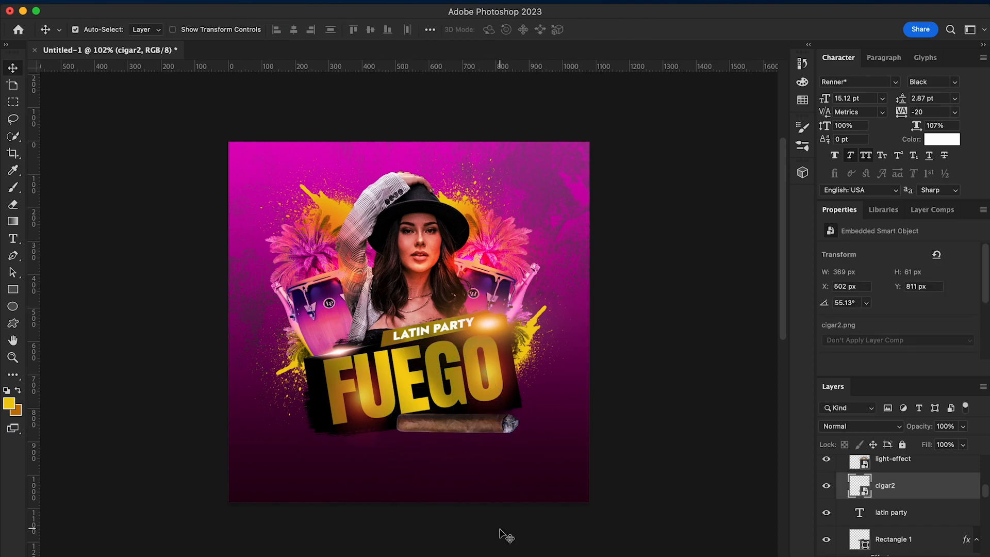
Add a new layer above the latin party text layer and set the foreground colour to black (000000)
click(906, 514)
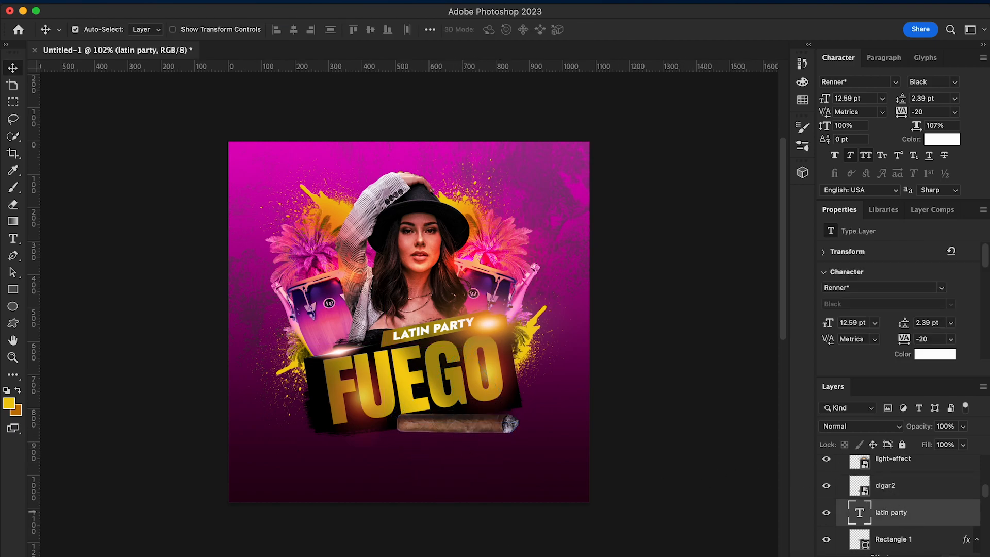
key(super+shift+alt+n)
key(i)
click(9, 403)
click(528, 398)
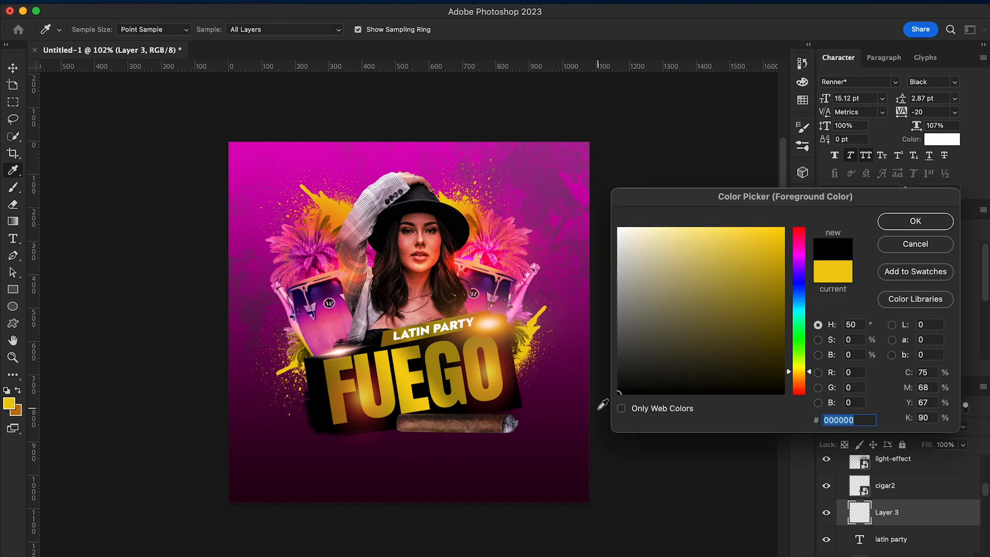
key(Return)
Choose a brush preset and stamp one black dab on the new layer, below the FUEGO banner
key(b)
click(802, 128)
click(587, 126)
click(95, 30)
scroll(85, 170, up, 10)
scroll(97, 221, up, 5)
scroll(354, 336, down, 10)
scroll(119, 208, up, 8)
scroll(119, 208, up, 5)
click(116, 204)
click(134, 71)
click(337, 478)
Flatten the black dab into a shadow about 514 × 53 px beneath the cigar and set its blend mode to Soft Light
key(v)
key(super+t)
mouse_move(335, 515)
mouse_down()
mouse_move(339, 451)
mouse_move(543, 439)
mouse_up()
drag(483, 449, 461, 449)
key(Return)
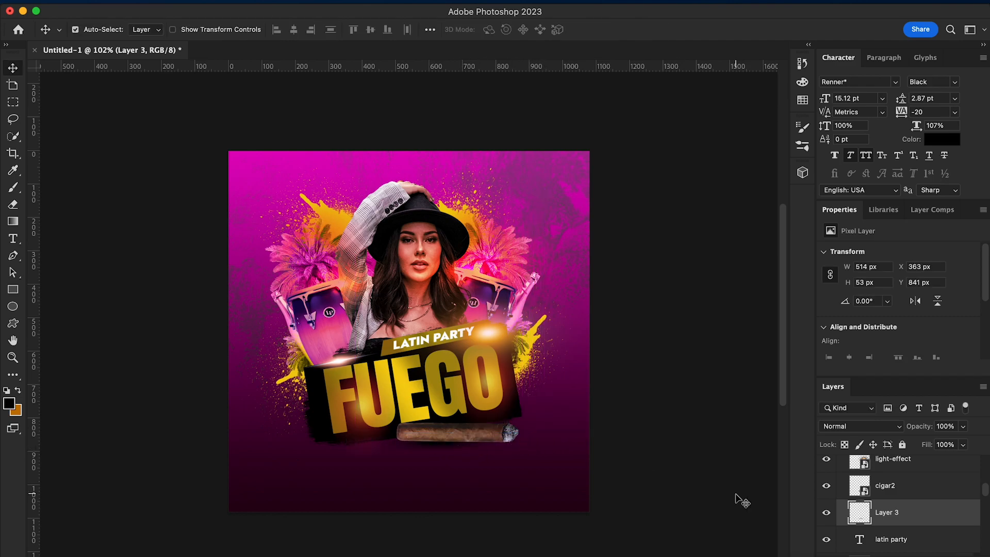
click(902, 426)
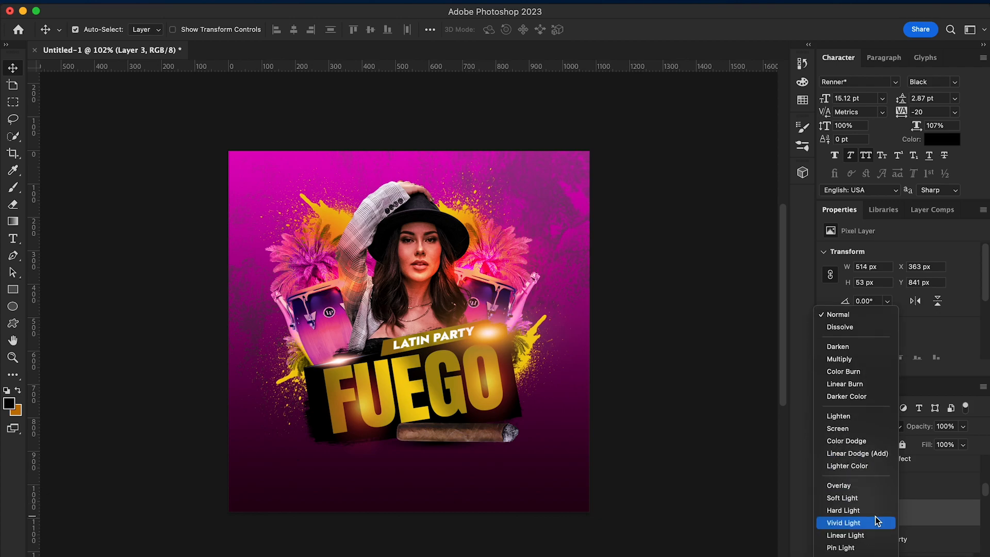
scroll(875, 510, down, 1)
click(871, 493)
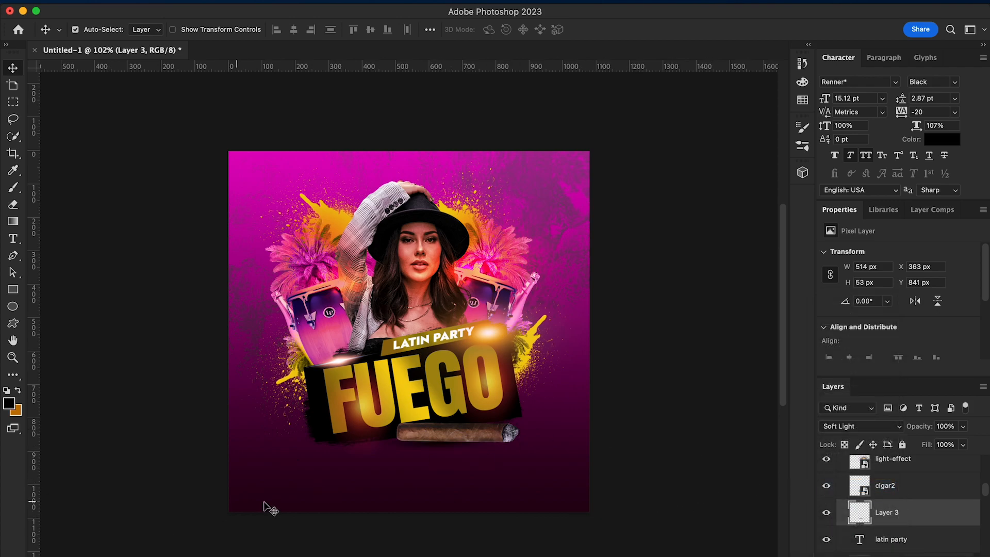
Place light-effect.png from the latin party folder over the cigar's burning tip, about 164 px wide
click(47, 556)
click(222, 492)
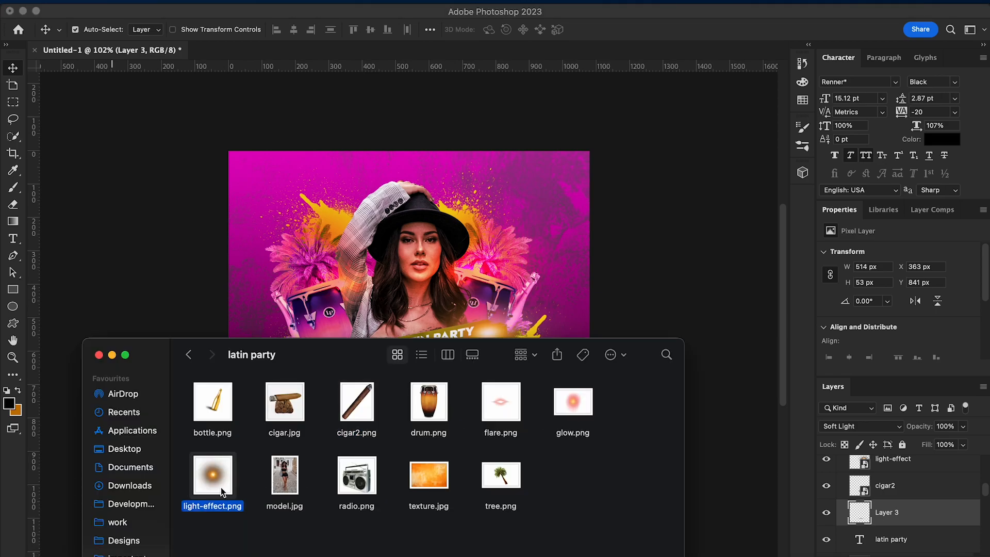
drag(216, 480, 544, 449)
drag(569, 484, 529, 438)
key(Return)
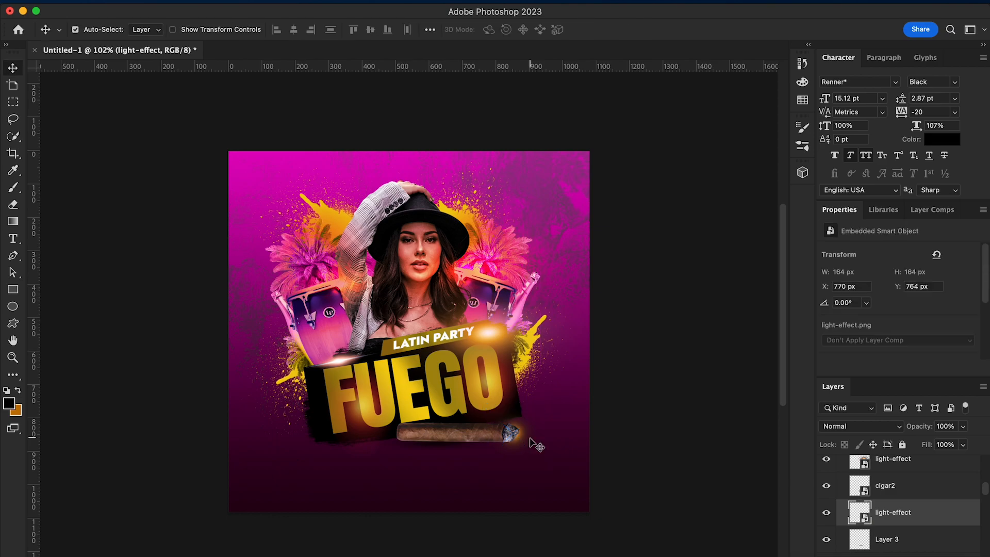
Move the new light-effect layer above cigar2 and set its blend mode to Hard Mix
drag(919, 512, 907, 473)
click(876, 426)
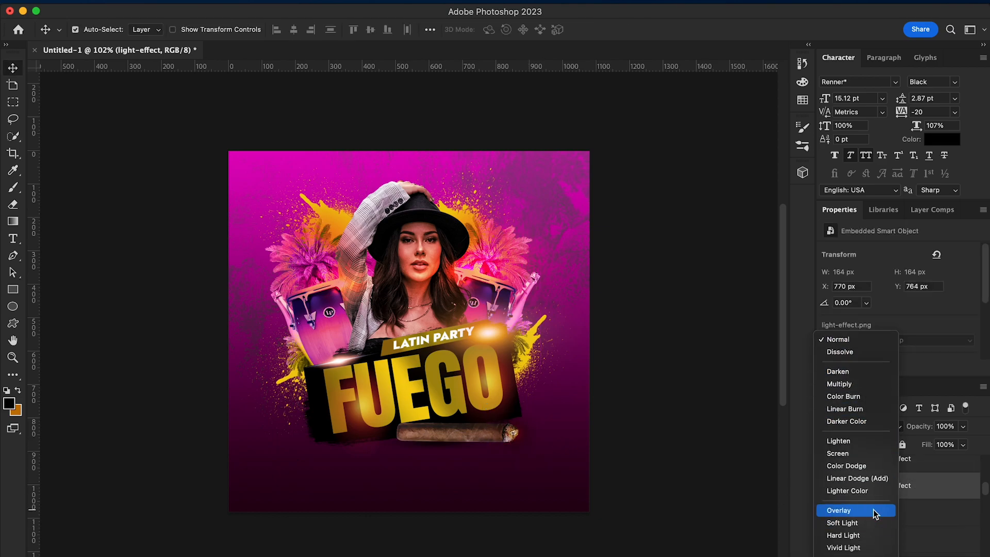
scroll(872, 503, down, 5)
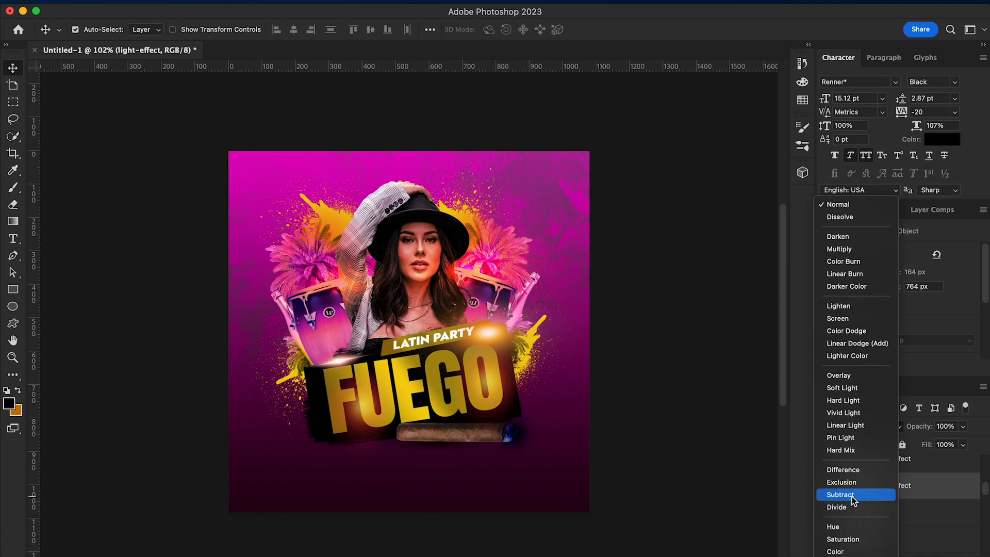
click(853, 452)
scroll(713, 493, up, 3)
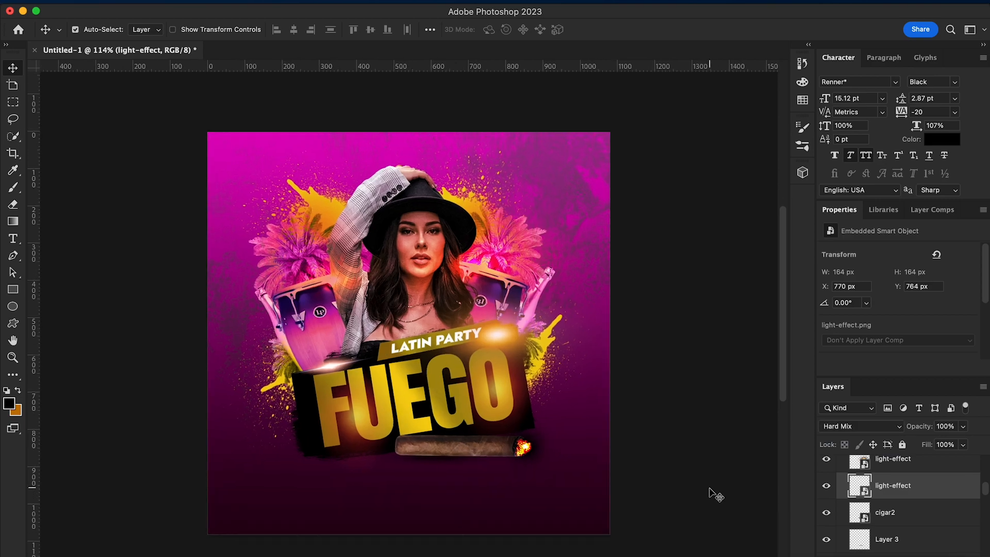
Scale the light effect down to about 117 × 117 px, centred on the cigar's tip
key(super+t)
drag(578, 433, 550, 444)
drag(539, 487, 566, 495)
key(Return)
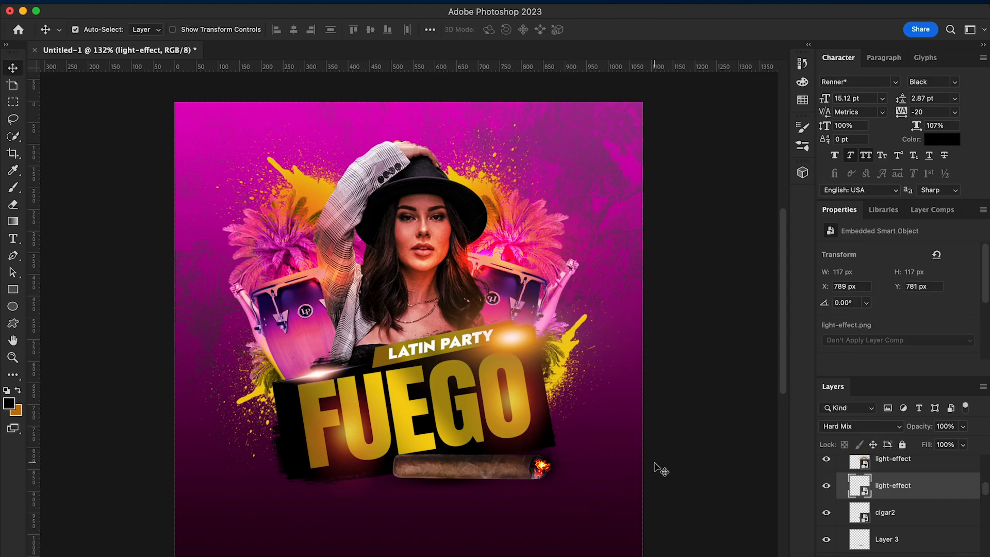
scroll(654, 471, down, 3)
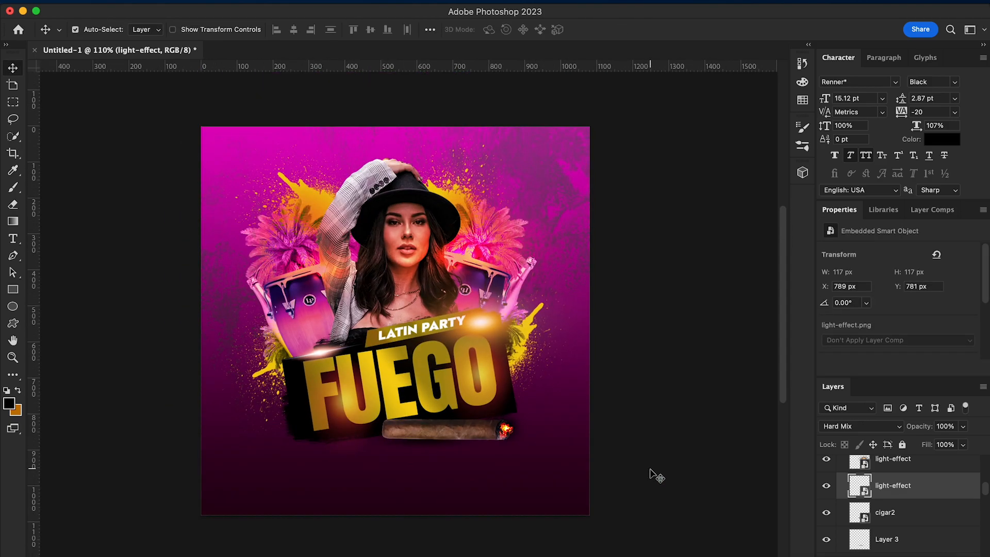
Add a new layer and stamp a yellow flame at the cigar's tip with the Fire 3 brush at 264 px
click(801, 127)
click(637, 123)
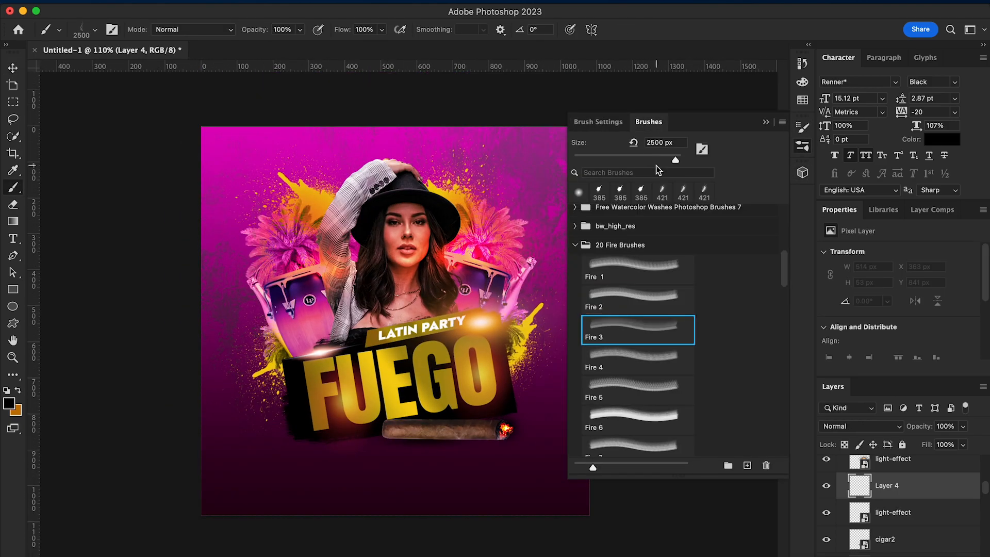
click(657, 156)
click(9, 403)
click(396, 390)
click(910, 221)
click(512, 412)
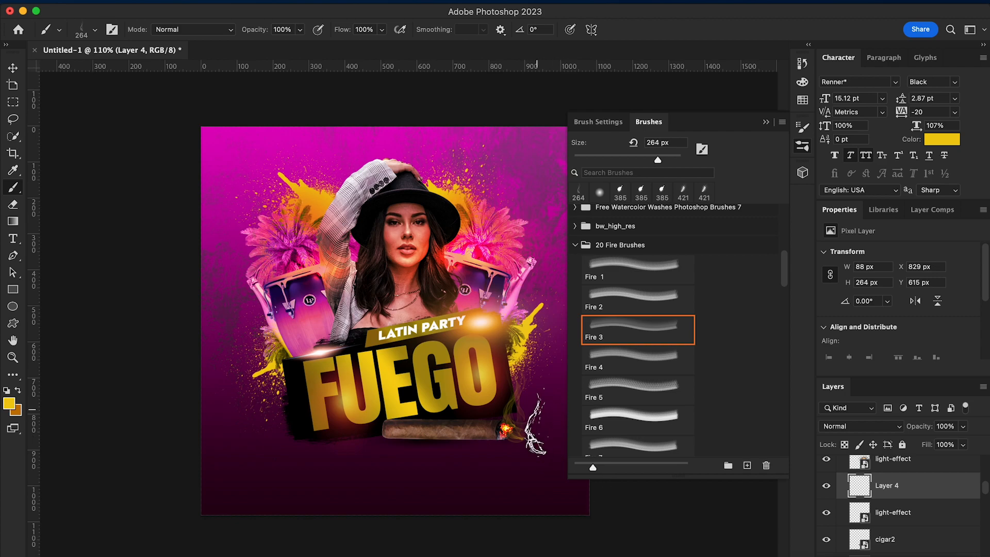
Set the fire brush's tip angle to -10° and its size to 99 px
click(599, 121)
drag(752, 301, 769, 290)
click(513, 433)
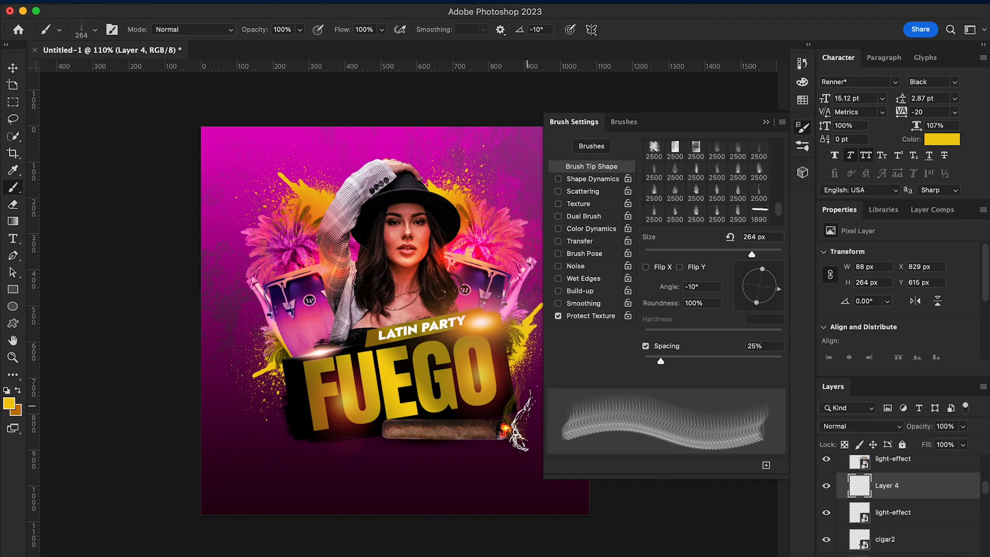
drag(730, 251, 699, 252)
click(711, 252)
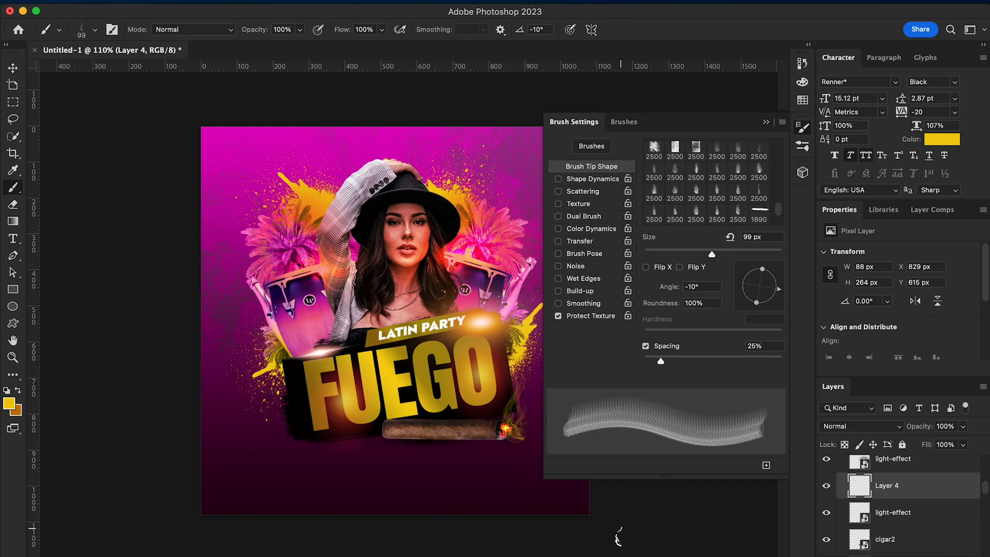
click(766, 122)
scroll(653, 445, down, 2)
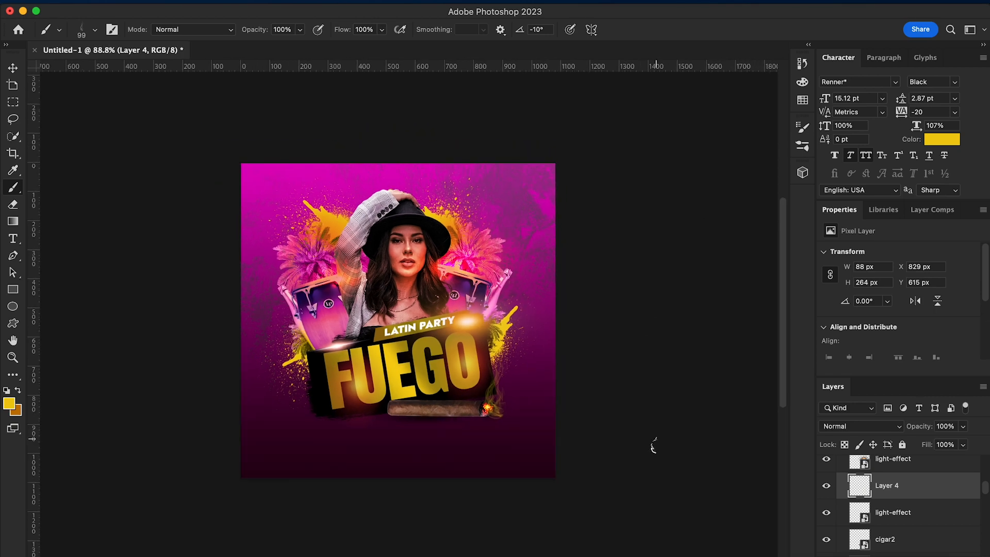
Scale the flame down to about 68 × 205 px and position it over the cigar's tip
key(ctrl+t)
drag(482, 343, 488, 360)
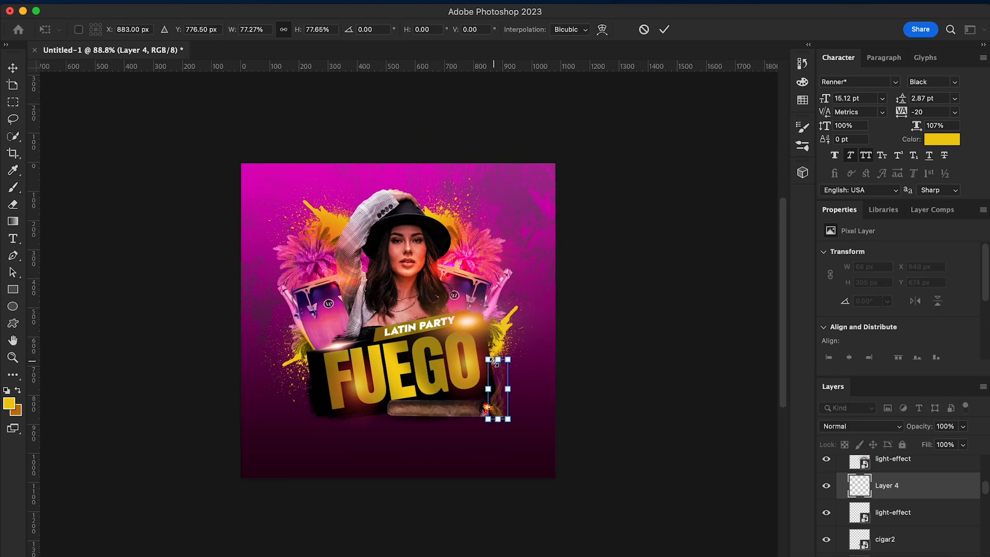
key(Return)
drag(502, 373, 500, 367)
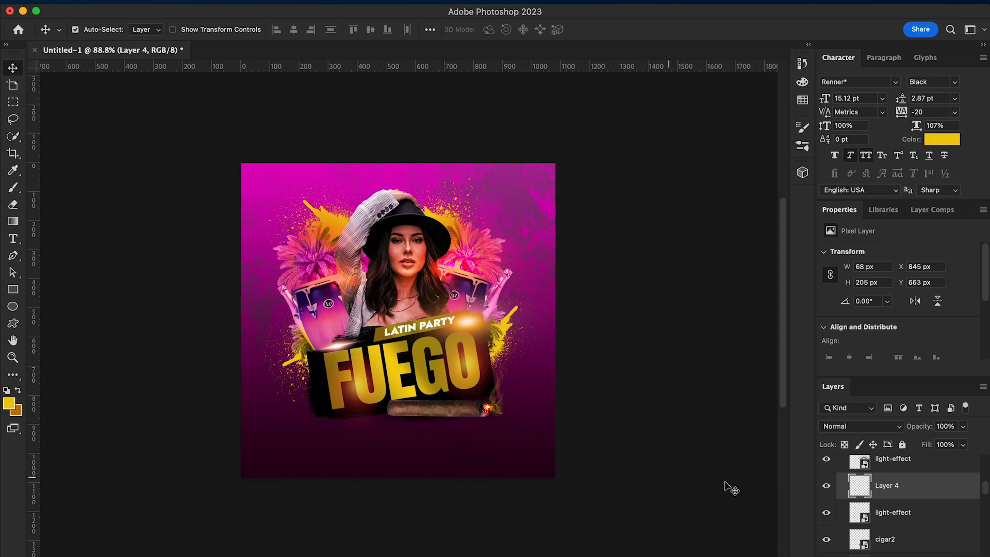
Apply a Gaussian Blur with a radius of about 3 pixels to the flame layer
click(317, 2)
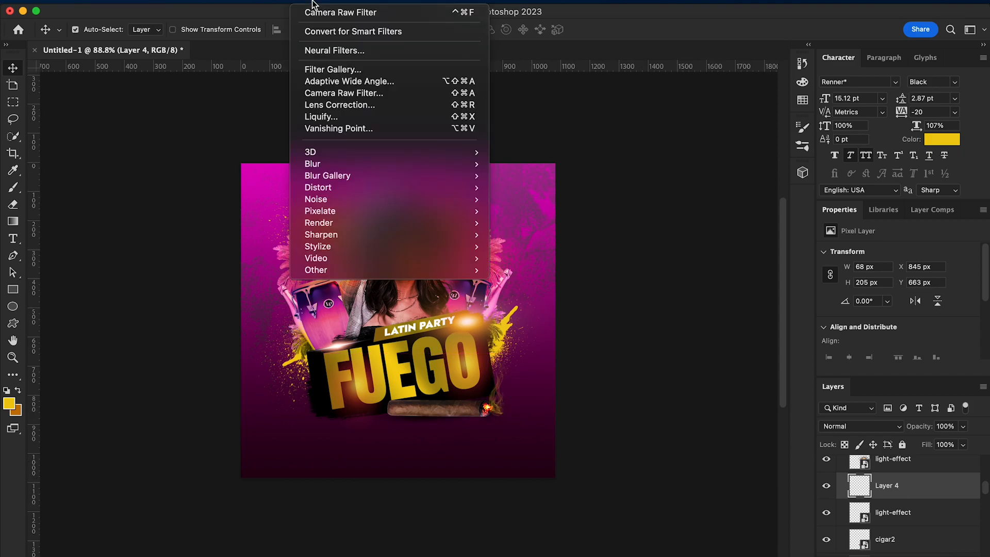
mouse_move(352, 163)
click(521, 210)
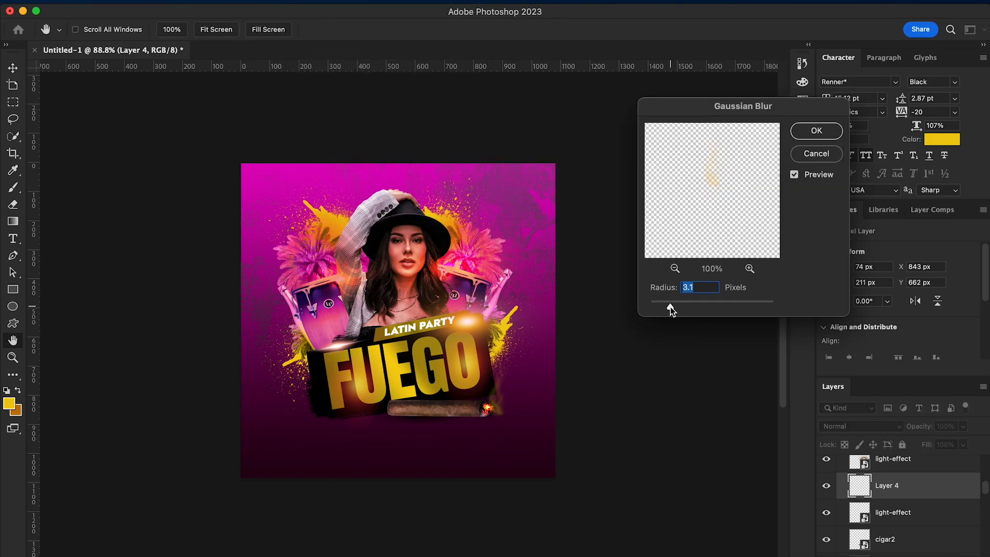
click(809, 135)
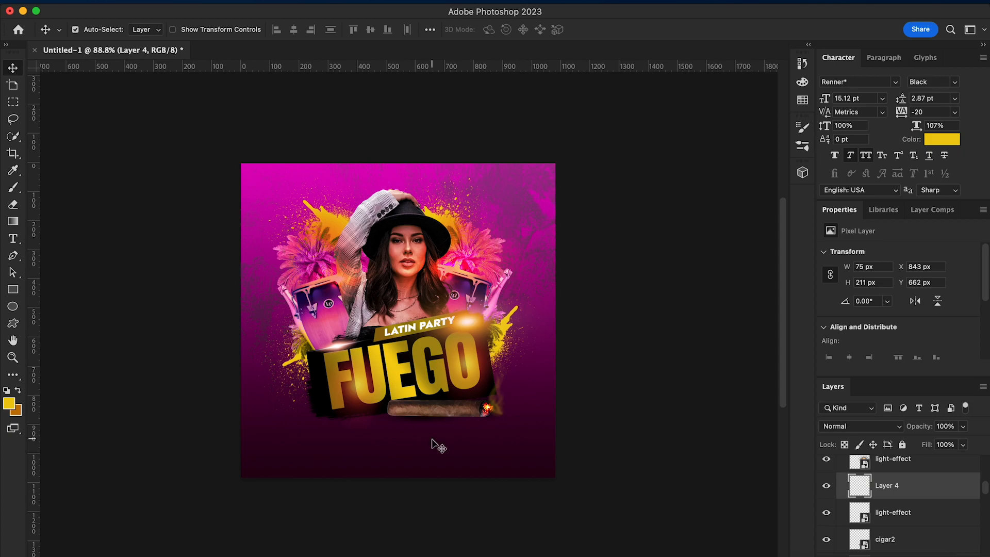
scroll(435, 445, down, 2)
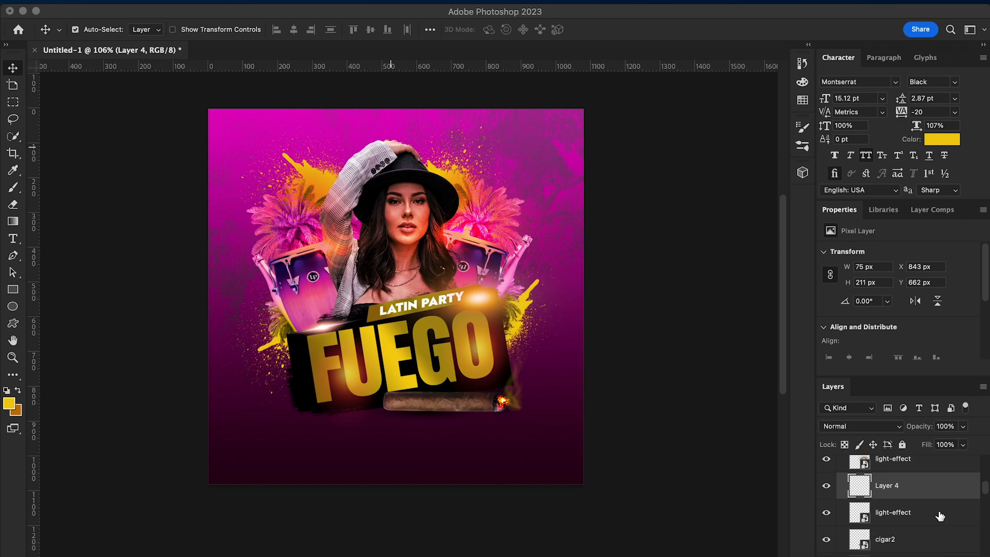
Draw a yellow rectangle about 431 × 42 px above the model's hat, on a new layer just above the background group
scroll(939, 515, down, 5)
click(903, 525)
click(907, 506)
click(908, 520)
key(super+alt+shift+n)
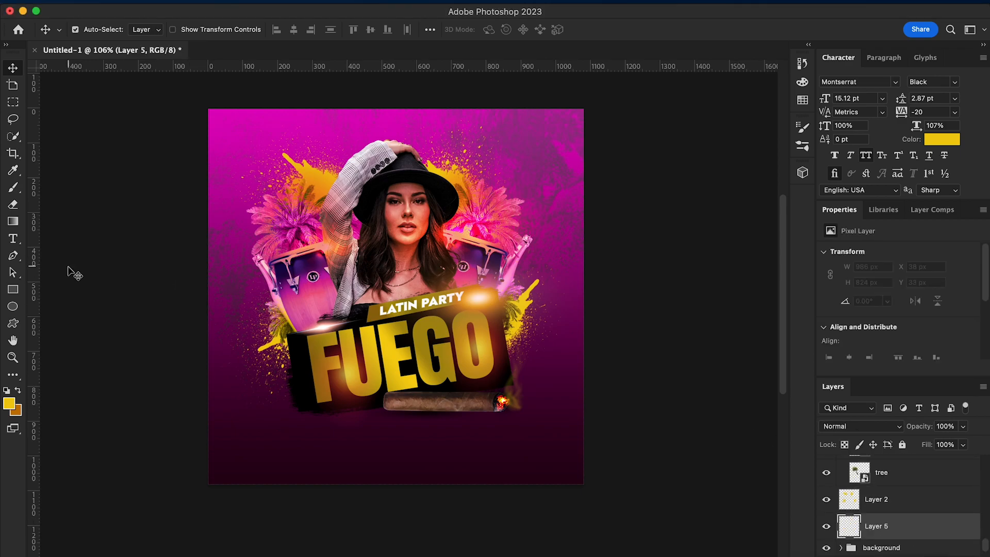
click(12, 290)
drag(314, 134, 464, 147)
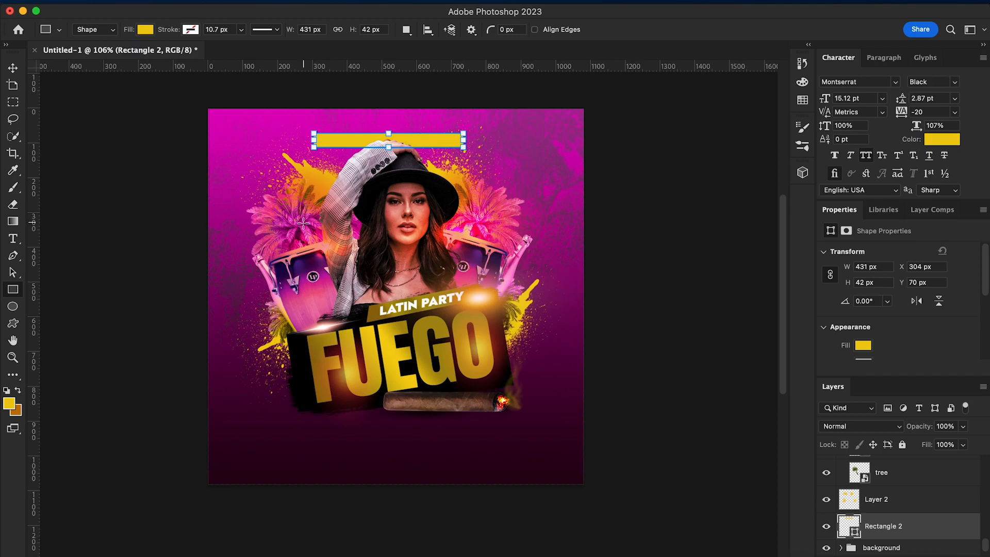
Skew the yellow rectangle into a parallelogram bar whose ends slant to the right
key(v)
key(super+t)
right_click(446, 139)
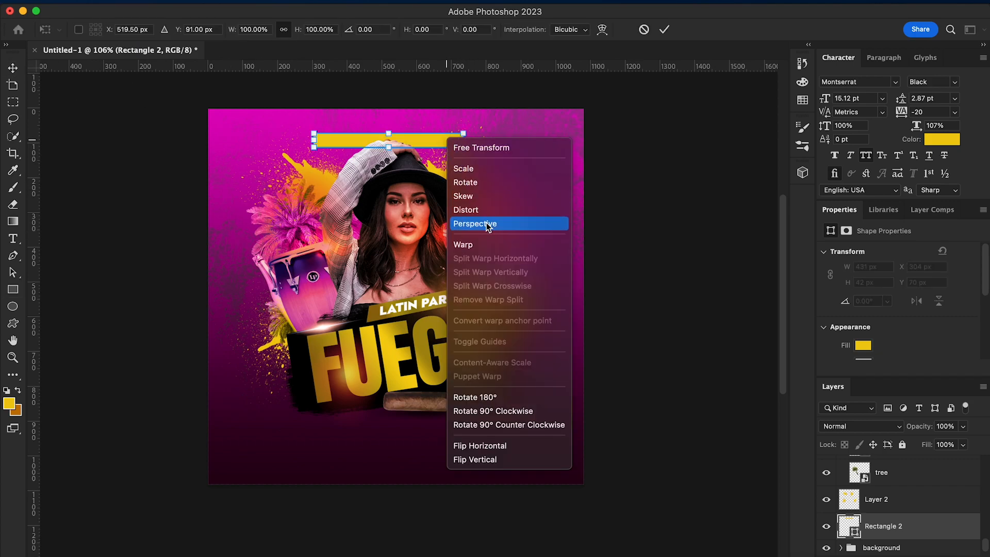
click(492, 200)
drag(462, 133, 473, 135)
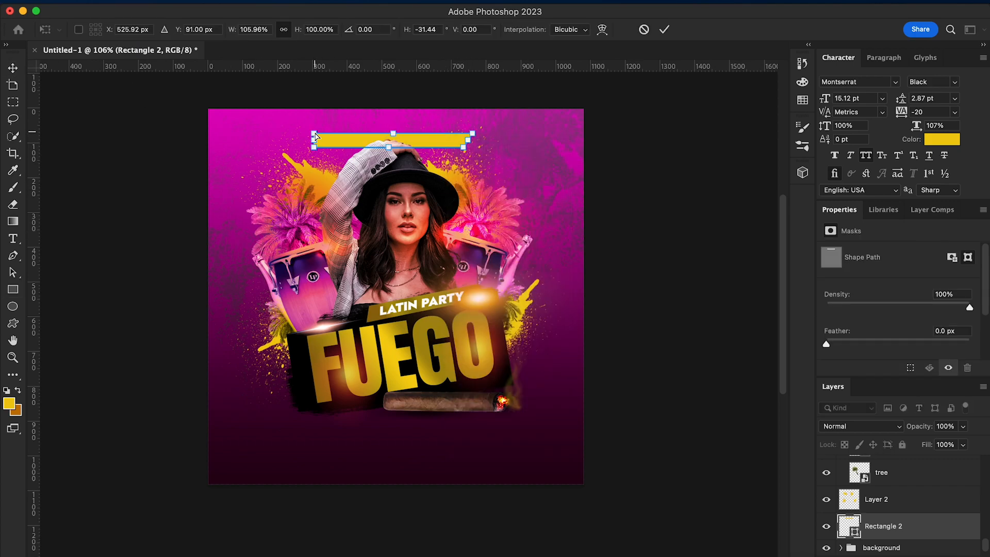
key(Return)
key(super+t)
key(Return)
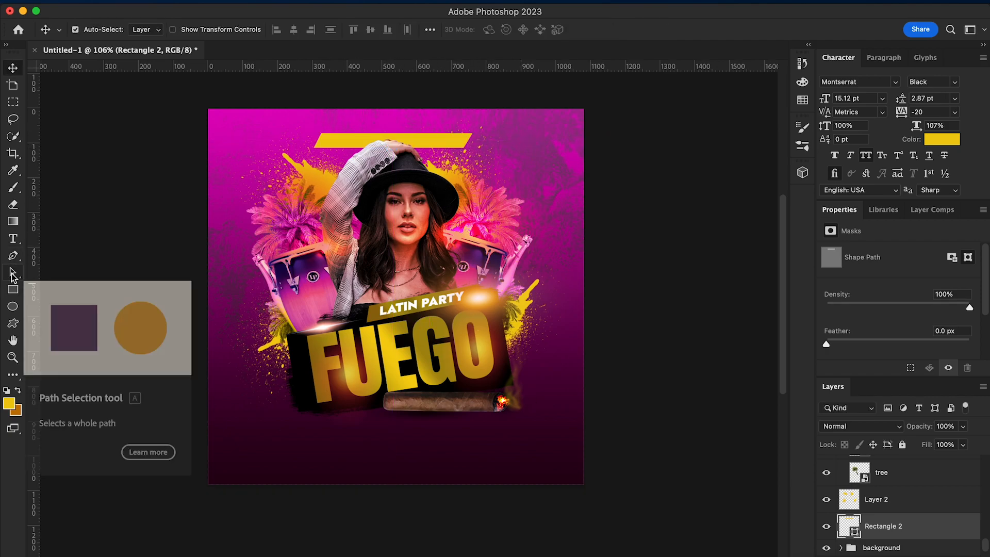
Add the text YOUR CLUB beside the yellow bar and set its colour to black (000000)
key(t)
click(251, 136)
text(YOUR CLUB)
click(13, 68)
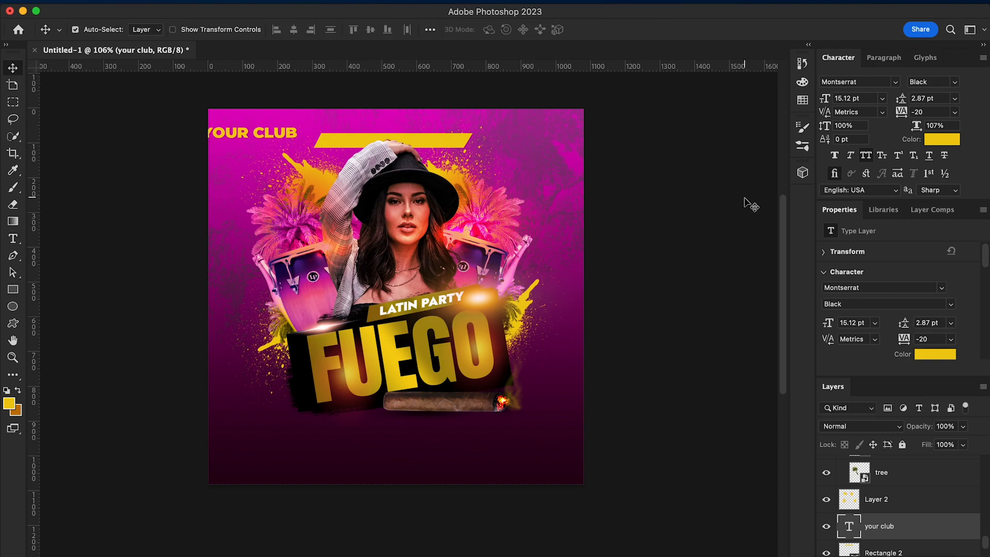
click(932, 141)
text(000000)
key(Return)
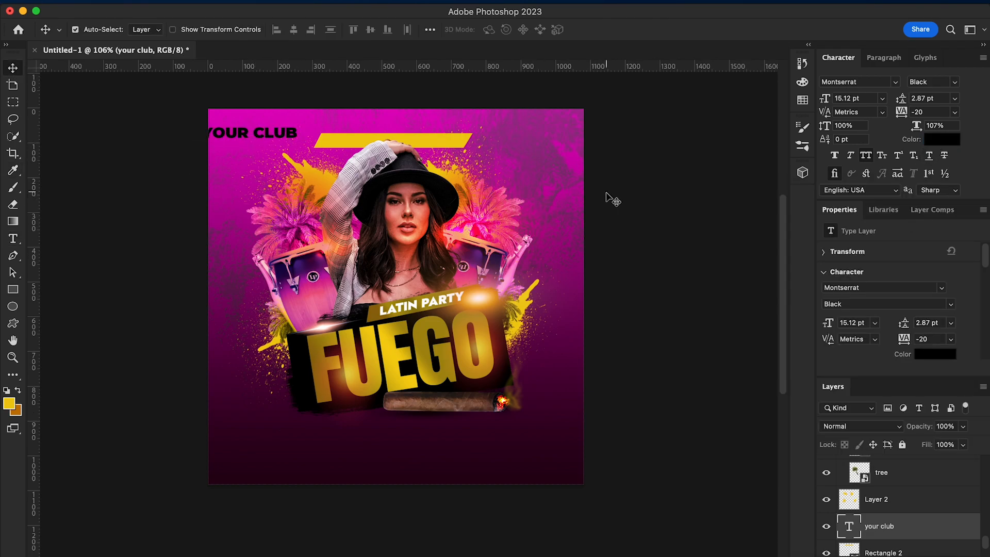
Scale the YOUR CLUB text down to about 9.65 pt and move it onto the yellow bar
click(274, 129)
right_click(281, 133)
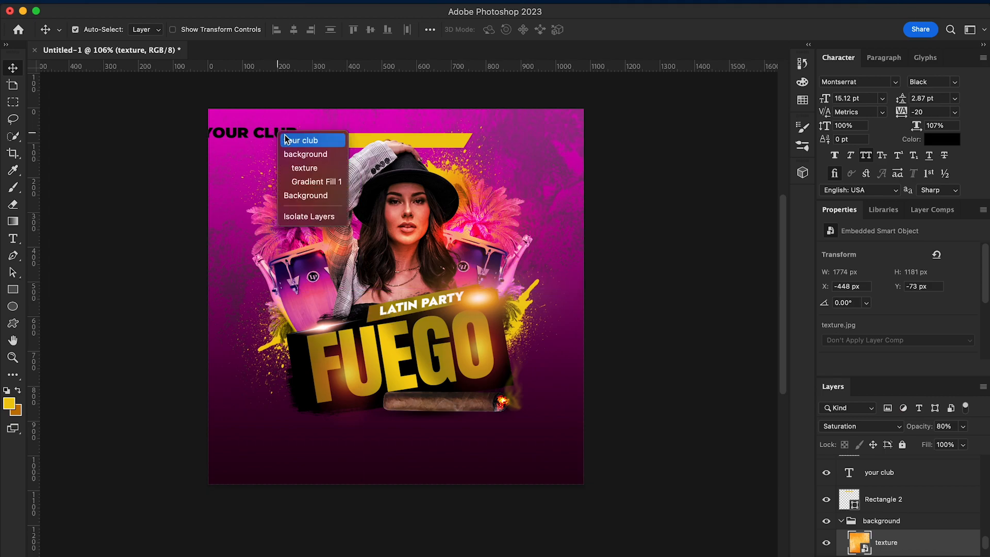
click(283, 136)
double_click(274, 133)
click(13, 68)
key(ctrl+t)
drag(202, 130, 367, 146)
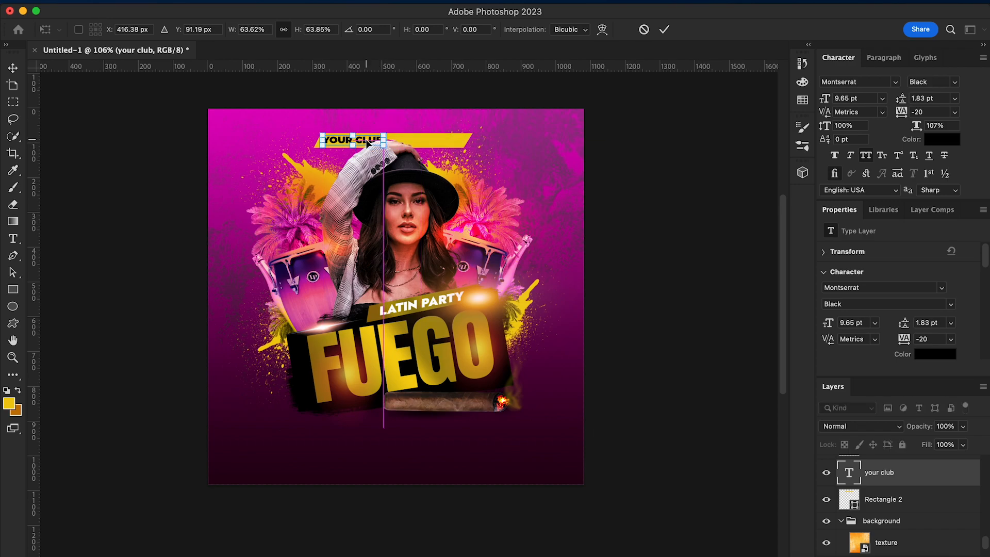
key(Return)
Set the YOUR CLUB text's font weight to Bold
click(954, 83)
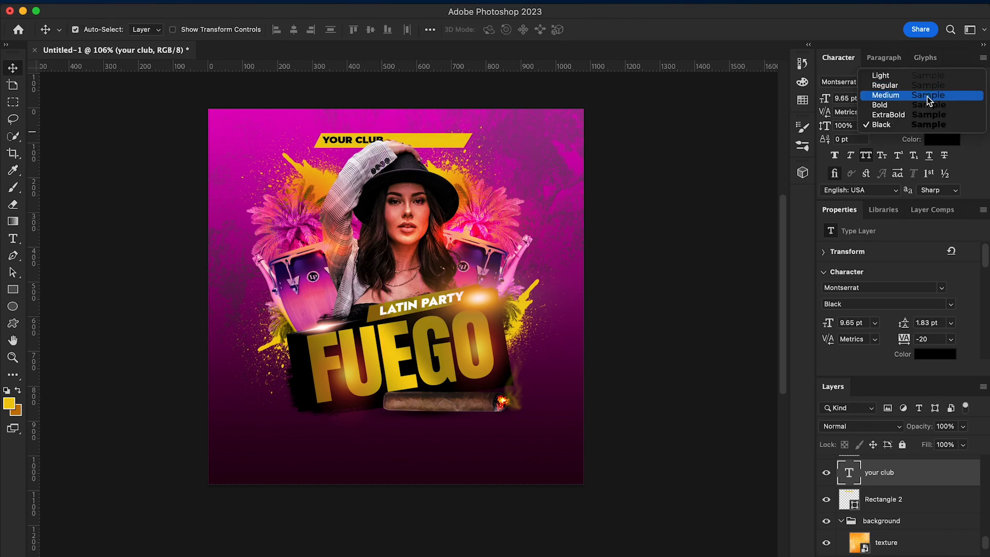
click(926, 94)
click(955, 83)
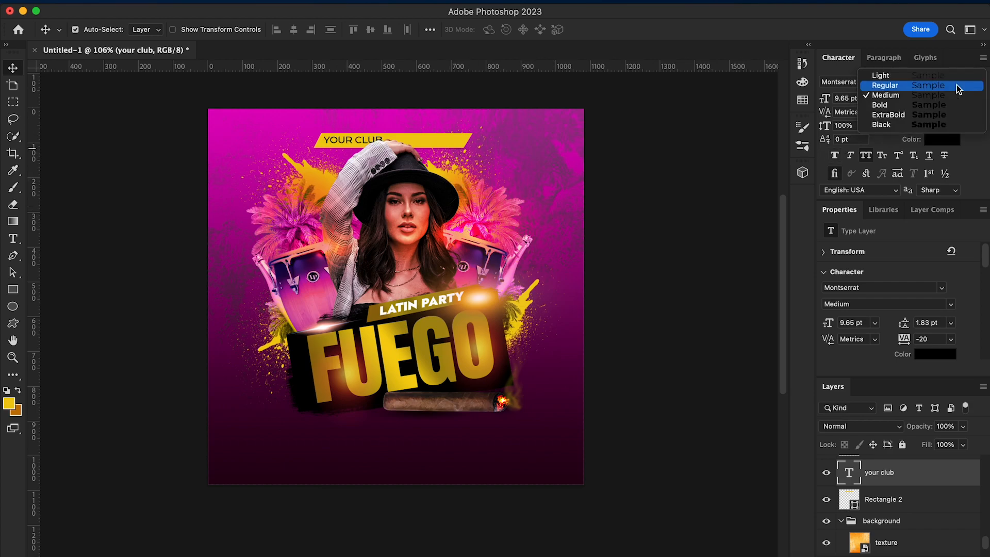
click(926, 108)
Extend the text to YOUR CLUB PRESENTS and centre it on the yellow bar
key(super)
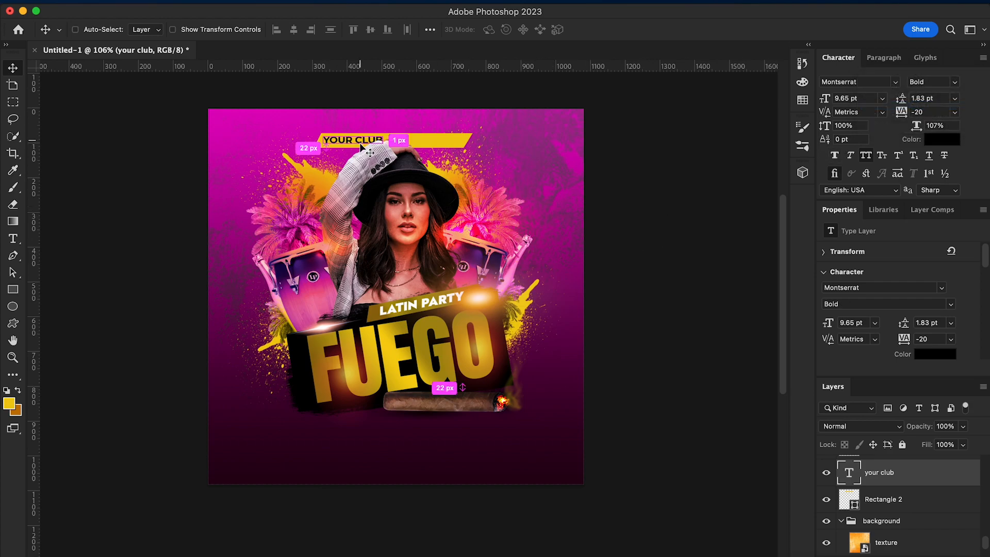
click(18, 239)
click(380, 135)
text(B)
key(BackSpace)
text(PRESENTS)
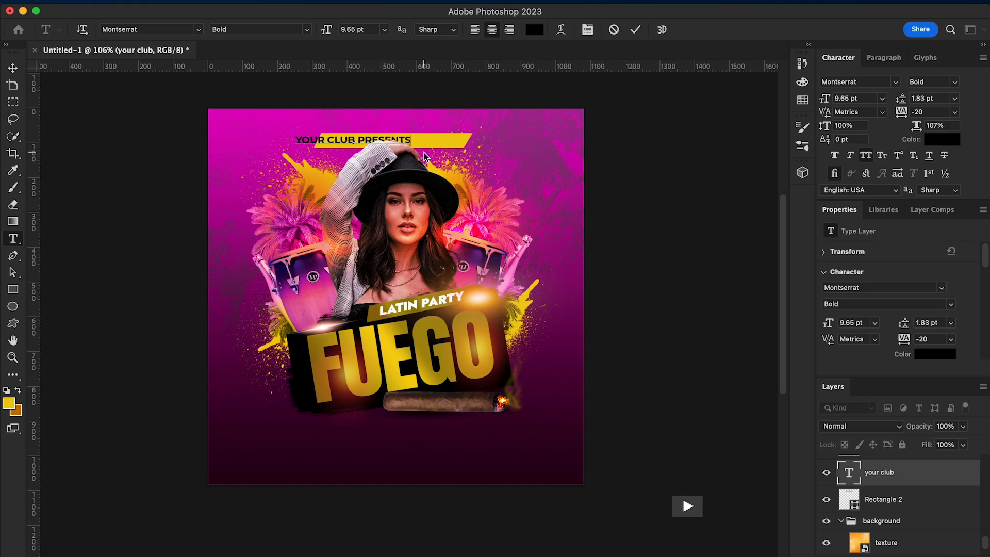
click(13, 68)
drag(404, 141, 443, 141)
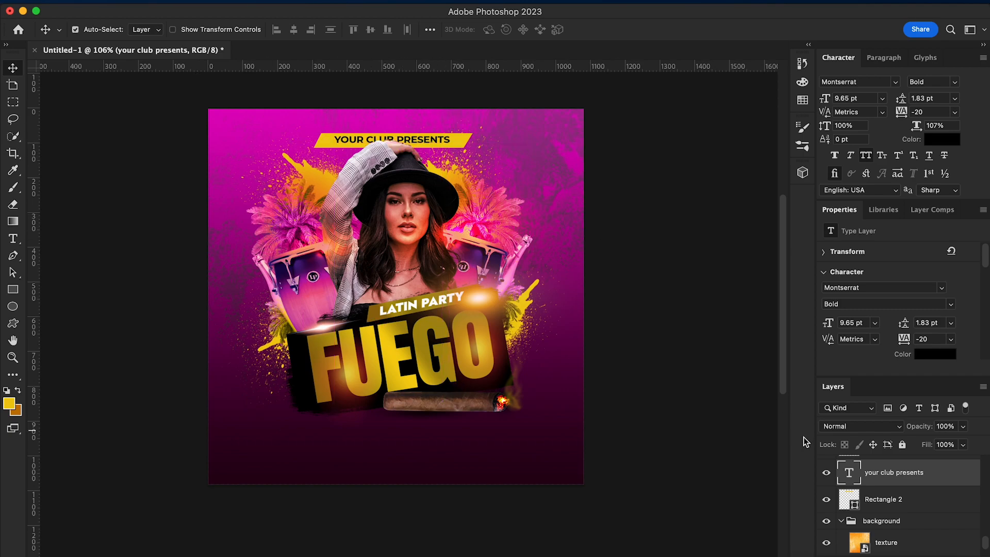
Nudge the yellow bar and its text up together, then lower the text slightly within the bar
super+click(894, 506)
key(Up)
key(Up)
key(Up)
key(Up)
key(Up)
key(Up)
key(Up)
key(Up)
key(Up)
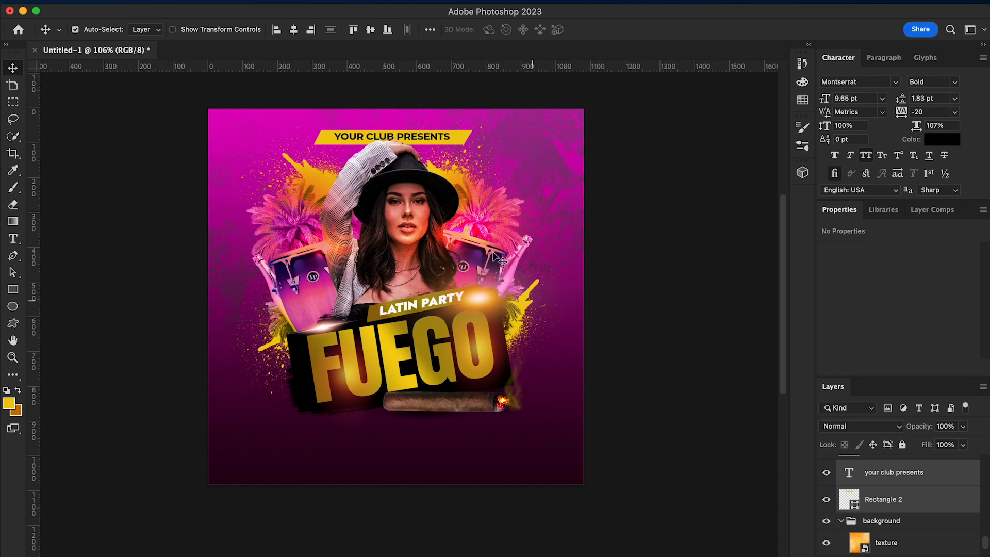
click(423, 138)
key(Down)
key(Down)
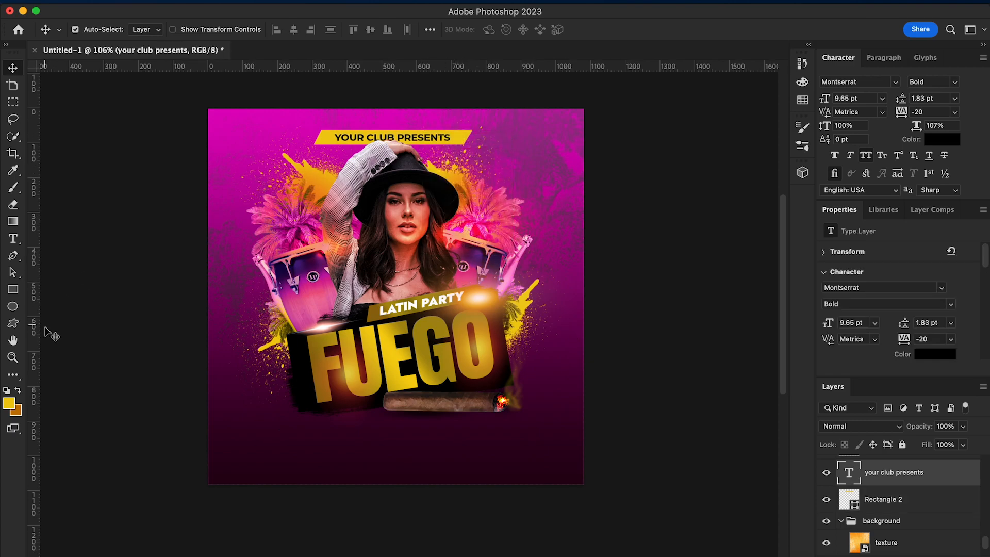
Add a hosted-by text line with the DJ's name near the bottom of the flyer
click(13, 238)
click(326, 449)
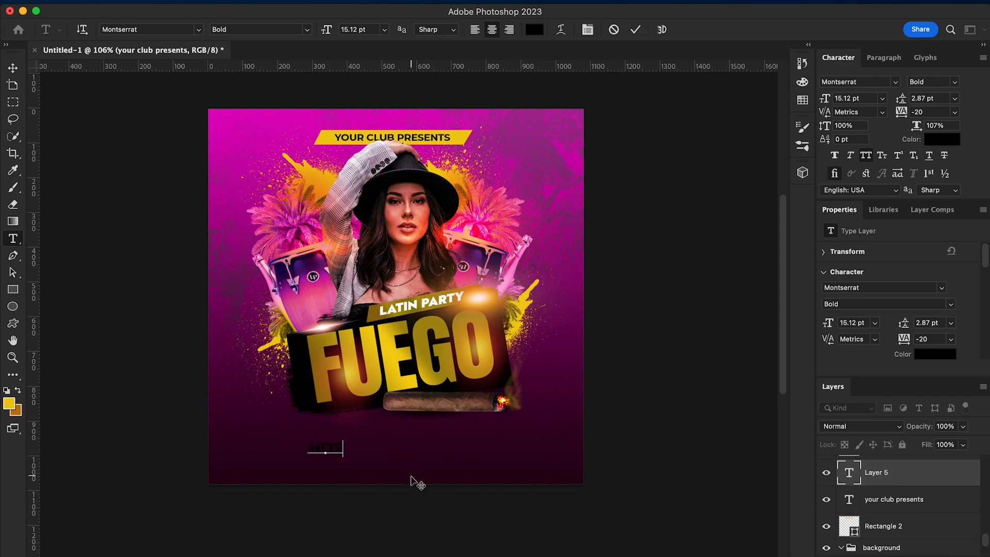
text(hosted by : dj Mike)
click(12, 68)
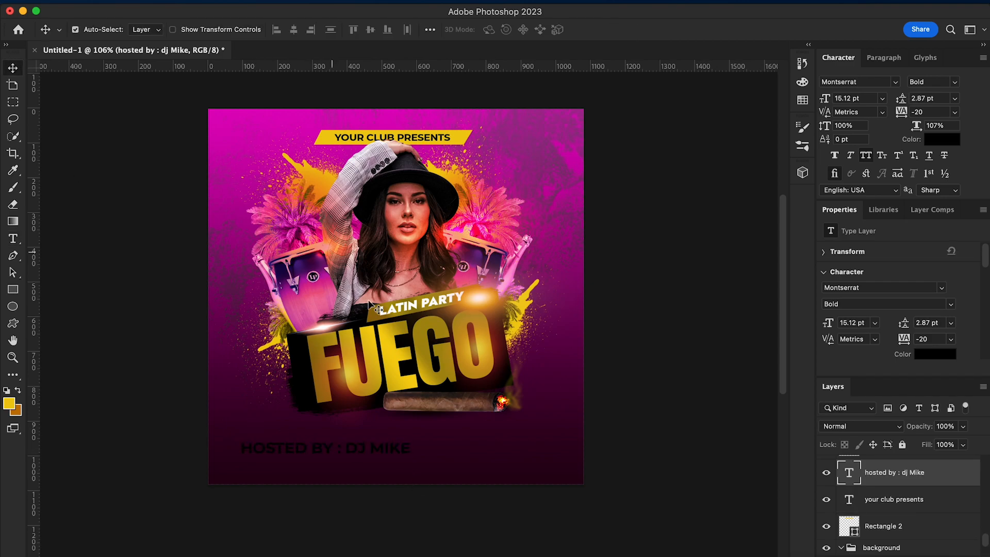
Colour the hosted-by line with the yellow of the club bar (f0cc10) and centre it below the cigar
click(942, 139)
drag(650, 238, 614, 225)
click(466, 135)
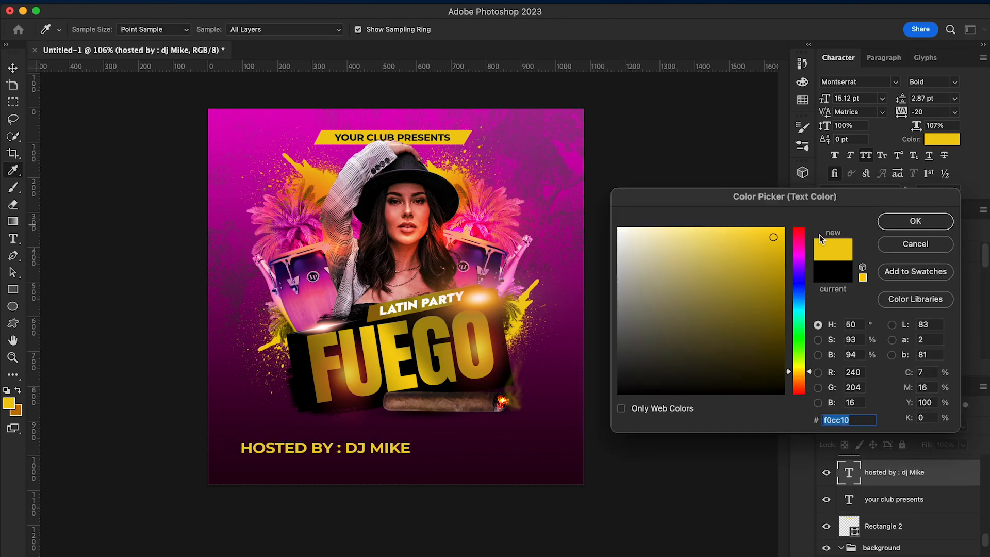
click(915, 222)
drag(376, 454, 486, 435)
Give the DJ's name a heavier font weight and the words HOSTED BY : a lighter one
click(15, 240)
click(932, 81)
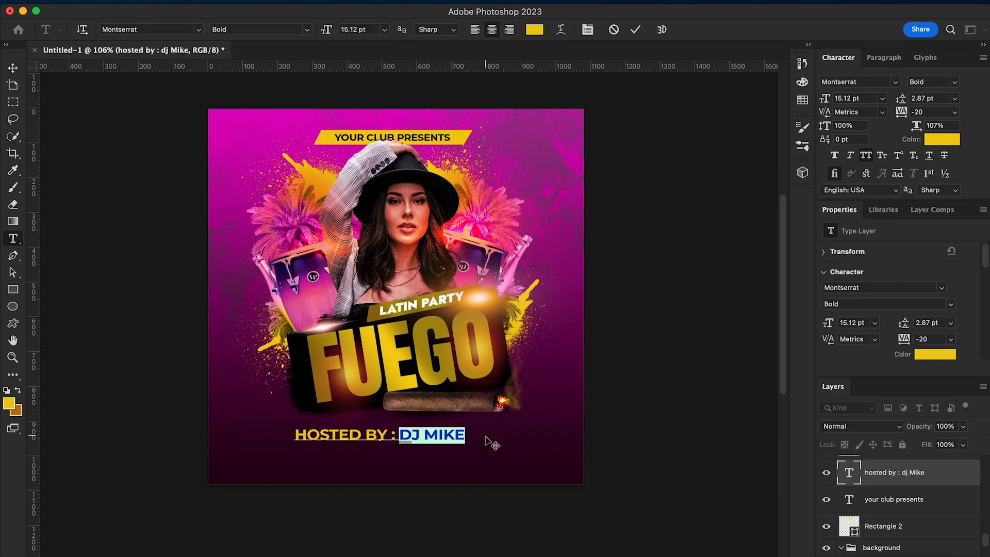
click(922, 129)
drag(388, 434, 296, 433)
drag(398, 432, 286, 433)
click(955, 82)
click(922, 98)
Scale the hosted-by line up to about 20.58 pt, keeping it centred below the FUEGO banner
click(13, 68)
key(super+t)
drag(463, 443, 508, 450)
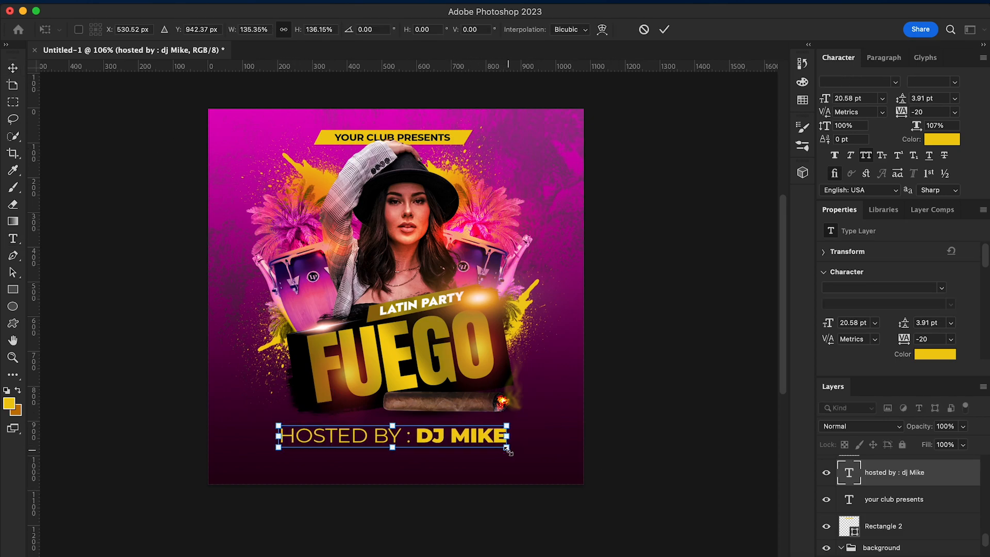
key(Return)
Add the text DOOR OPENS AT 10 PM // ENTRY $20 and place it directly beneath the hosted-by line
key(t)
click(255, 461)
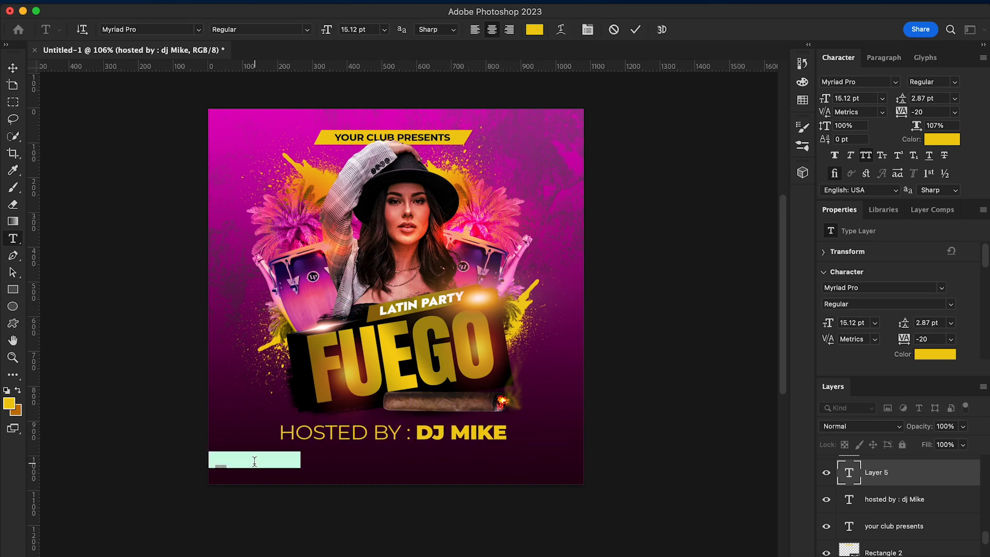
text(DOOR OPENS AT 1)
text(0 PM // ENTRY )
text($20)
click(12, 68)
drag(346, 459, 482, 451)
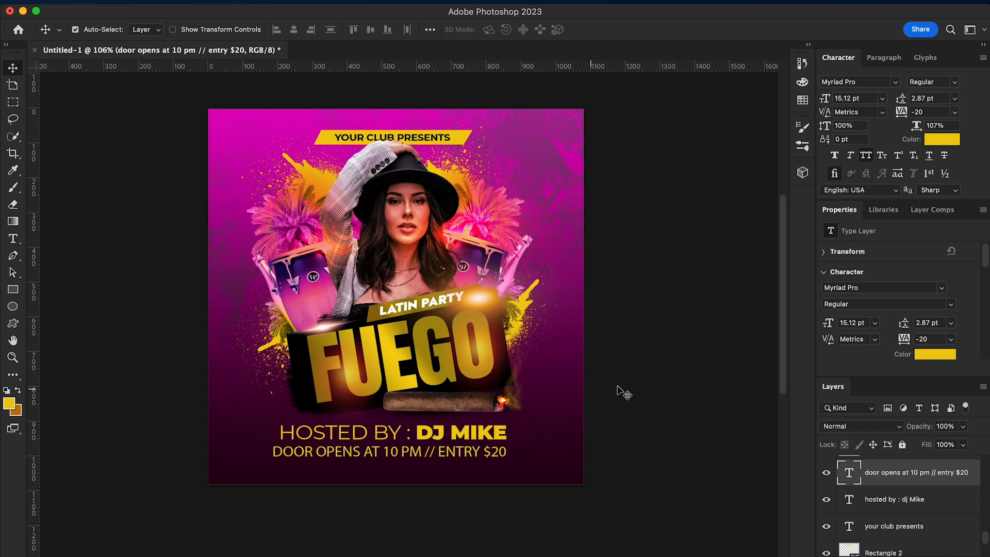
Format the door and entry line as white Montserrat Regular at 8 pt with 480 tracking
click(932, 140)
click(621, 225)
click(912, 221)
click(895, 82)
click(816, 135)
click(882, 98)
click(855, 167)
drag(902, 113, 911, 113)
click(882, 98)
click(855, 140)
Add the text club red miami beach florida and move it beneath the door and entry line
key(t)
click(250, 153)
text(club red miami beach flo)
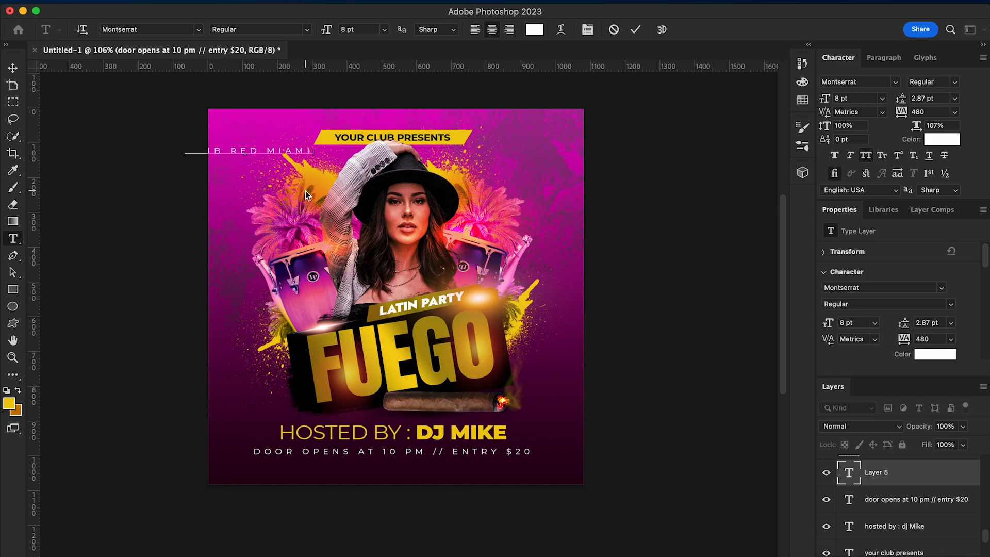
text(rida)
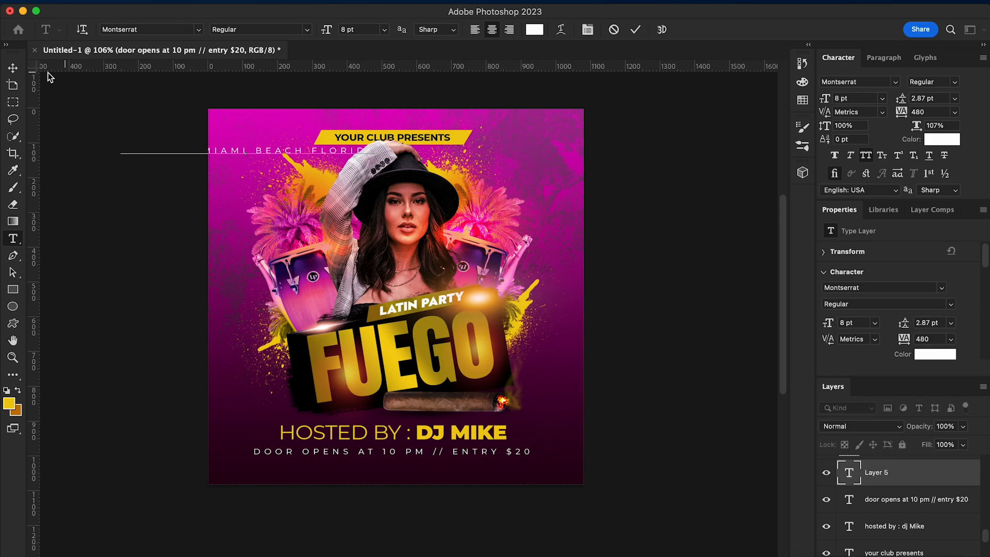
click(13, 68)
key(super+t)
drag(321, 150, 442, 466)
key(Return)
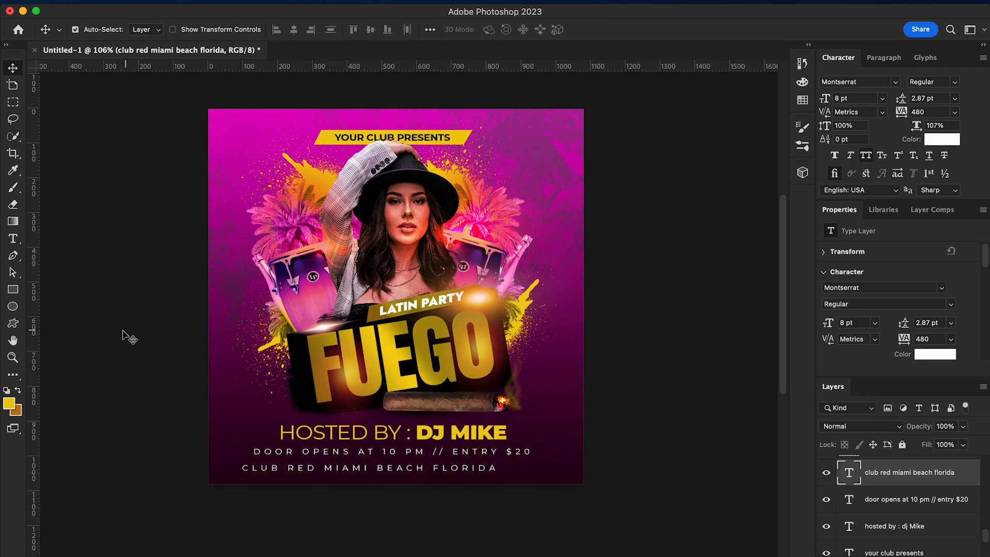
key(t)
click(496, 467)
text(| www.yoursite.com)
click(13, 68)
Set the club location line to 7 pt with 140 tracking and no all caps, and centre it under the entry line
click(881, 98)
click(855, 129)
drag(901, 112, 895, 118)
click(865, 156)
drag(480, 466, 485, 462)
key(Return)
click(941, 139)
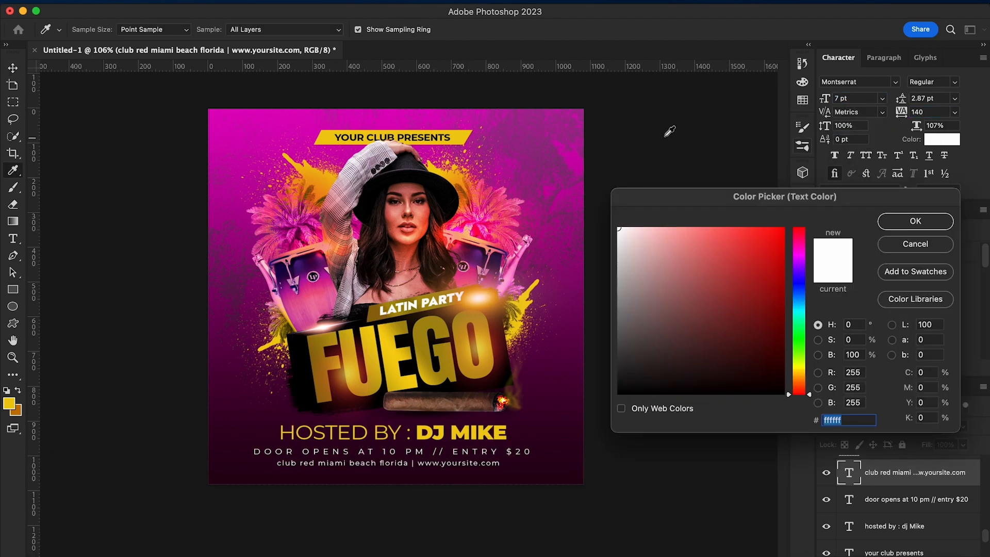
click(469, 133)
click(883, 245)
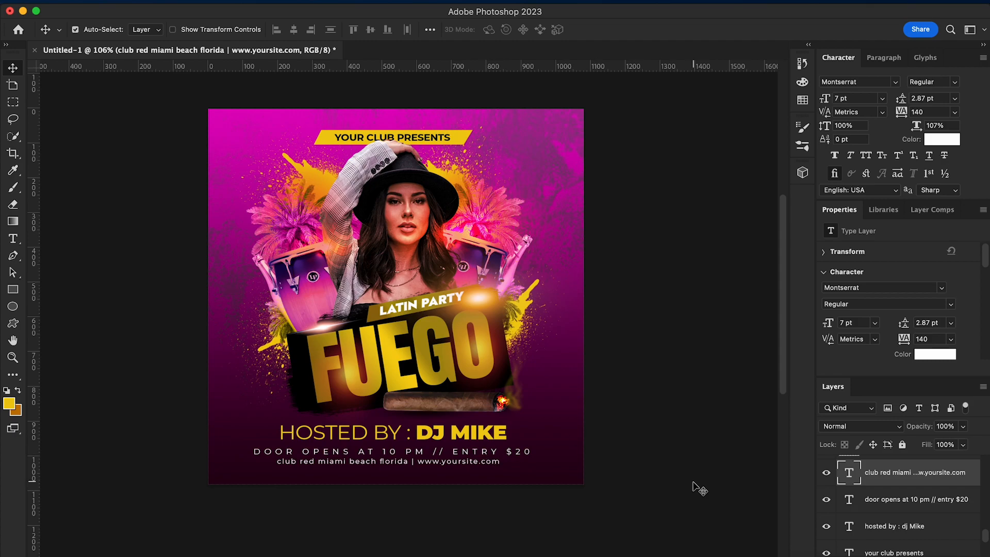
Give ENTRY $20 a heavier font weight and nudge the club location line slightly up
click(13, 238)
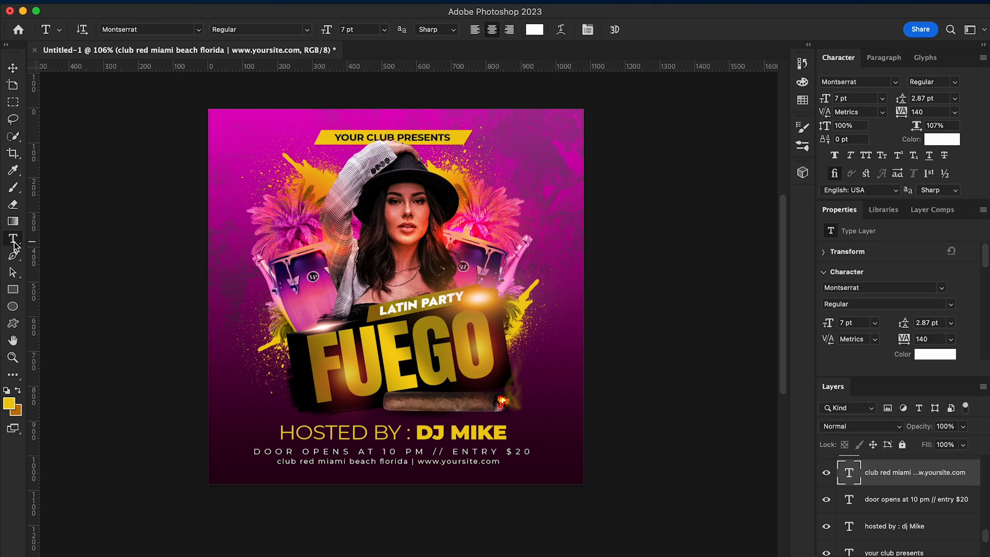
click(521, 452)
drag(534, 451, 464, 447)
click(951, 82)
click(908, 126)
click(18, 67)
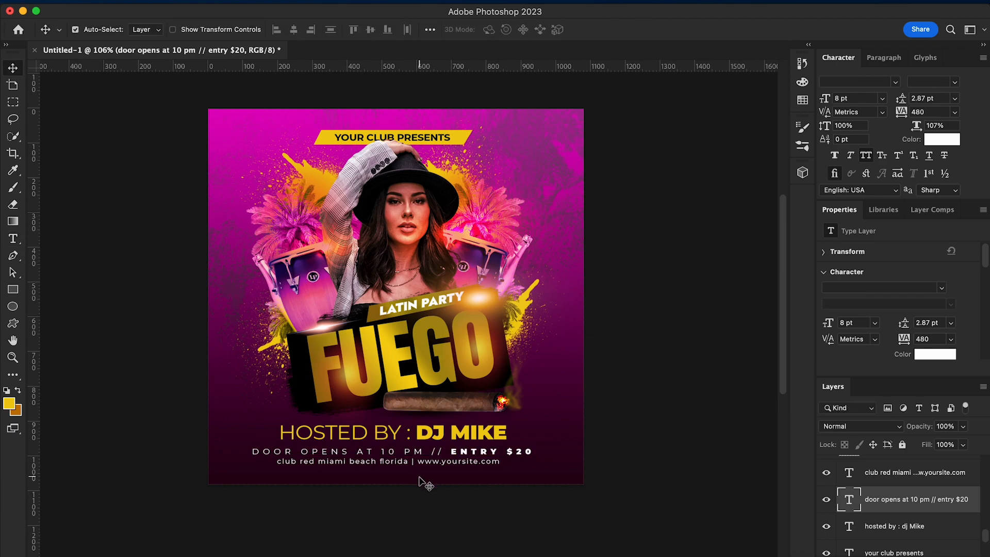
click(432, 466)
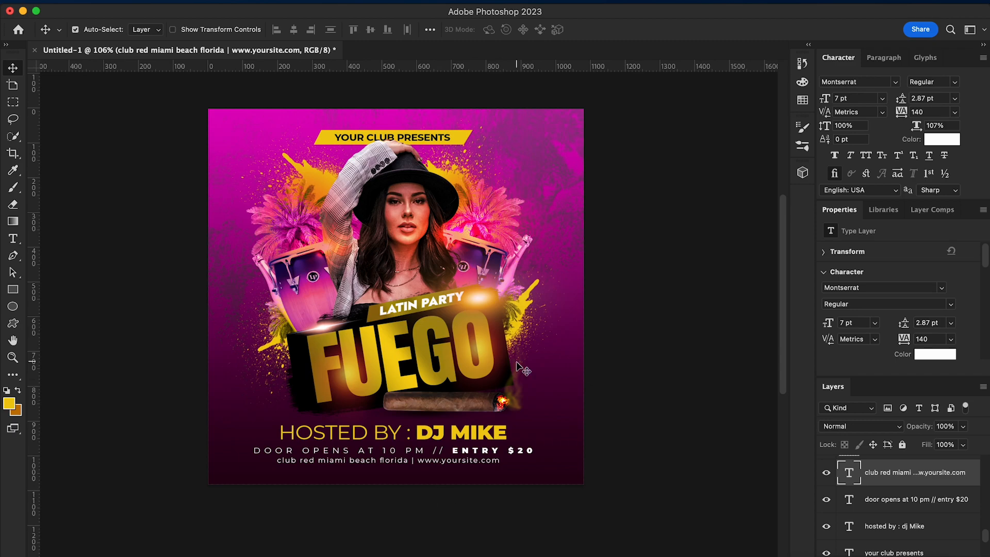
Stamp all visible layers into a new merged layer above the glow copy 2 layer
scroll(908, 515, up, 5)
click(909, 490)
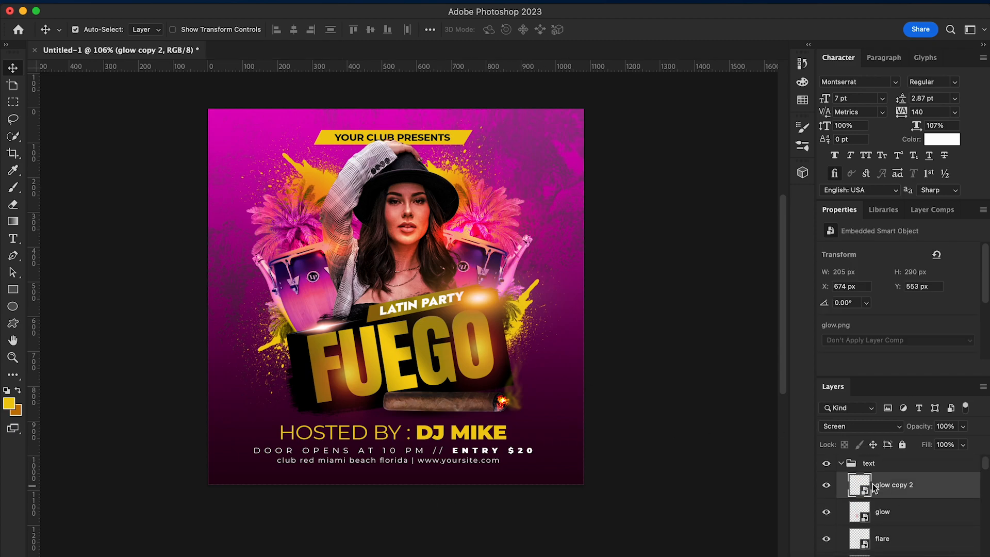
key(shift+alt+super+e)
In the Camera Raw Filter, set Clarity +18, Whites +9 and Blacks +16, and fine-tune the highlights and shadows
click(311, 1)
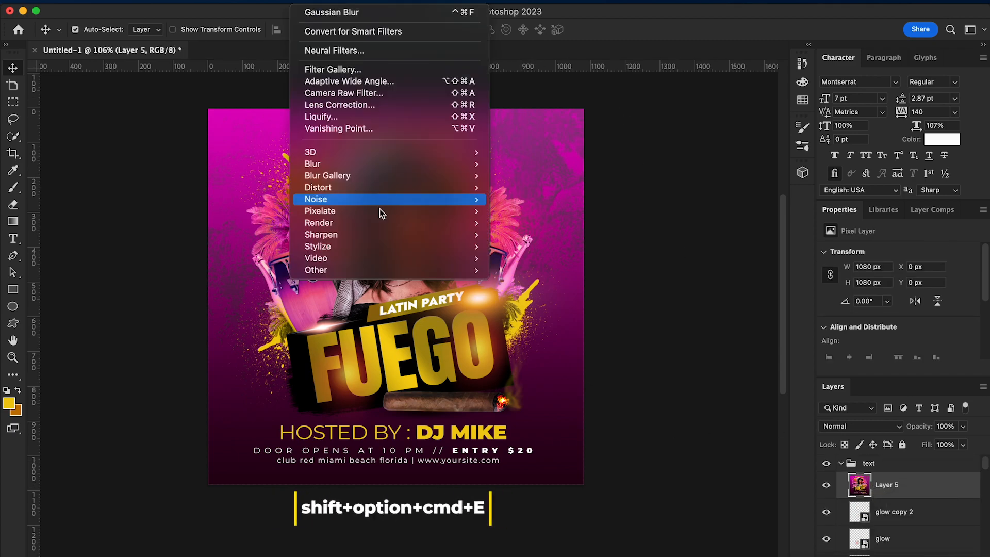
click(351, 93)
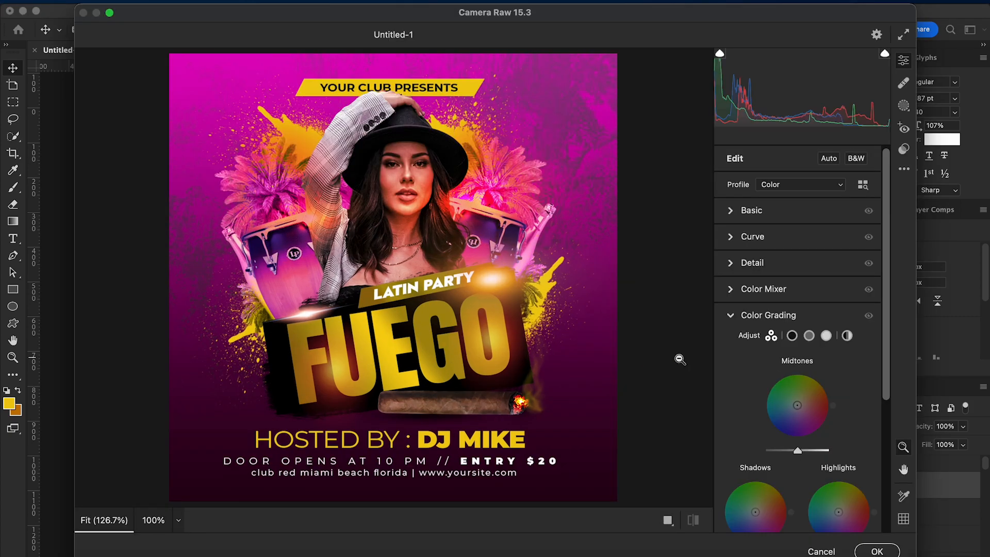
click(734, 211)
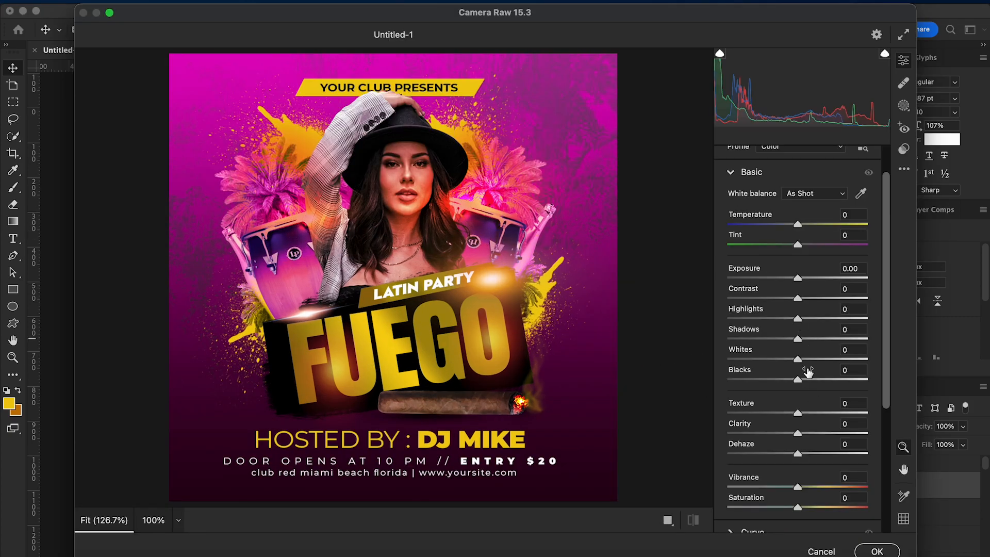
scroll(797, 361, down, 2)
mouse_move(797, 404)
mouse_down()
mouse_move(821, 408)
mouse_move(810, 405)
mouse_up()
drag(797, 350, 804, 329)
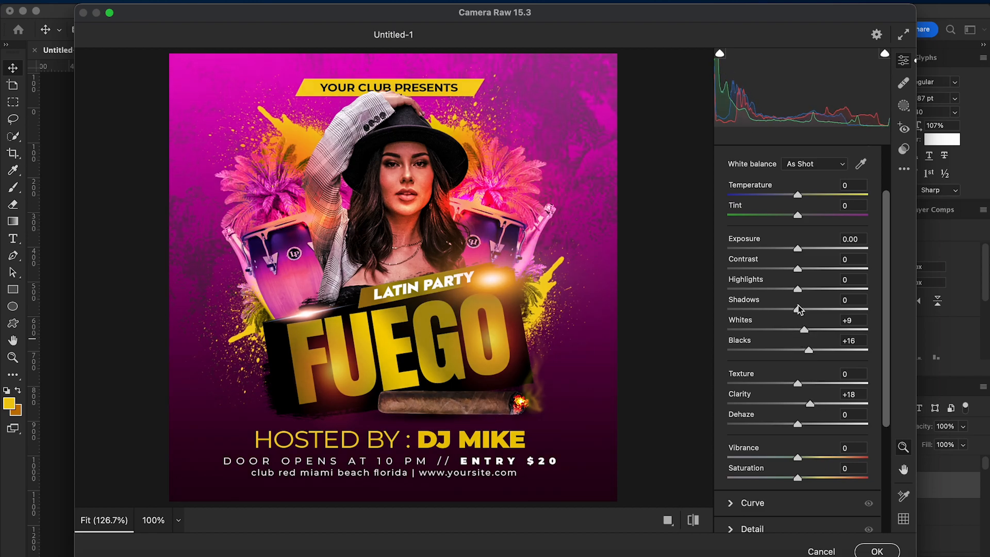
drag(802, 289, 768, 311)
Set the Camera Raw optics vignette to -39
scroll(768, 397, down, 6)
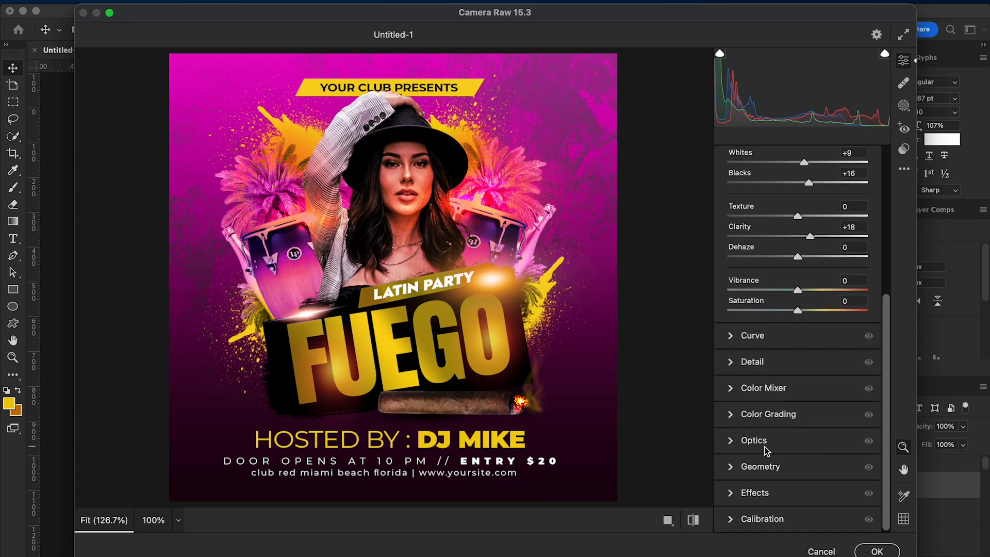
click(776, 443)
drag(798, 402, 769, 400)
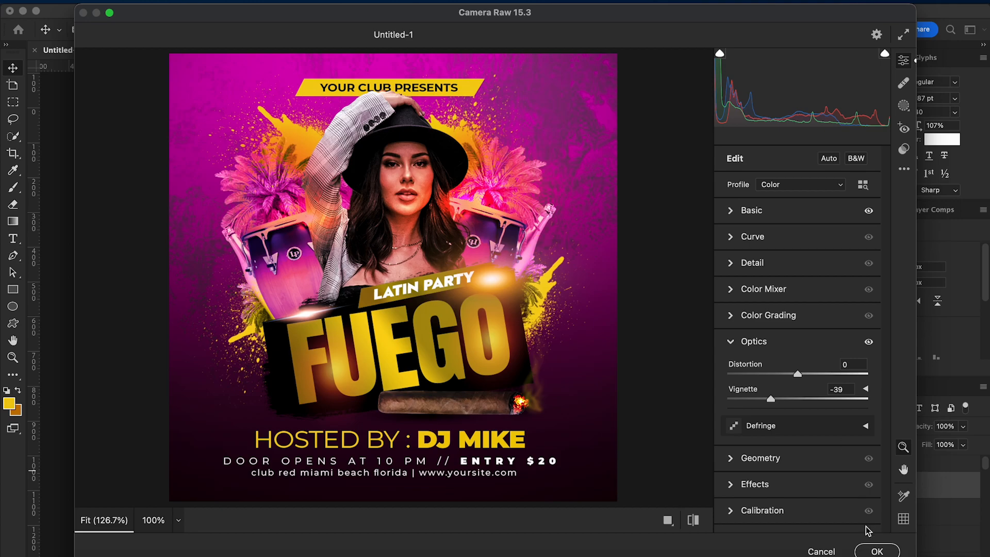
Grade the midtones slightly towards orange and apply the Camera Raw adjustments to the merged layer
click(731, 314)
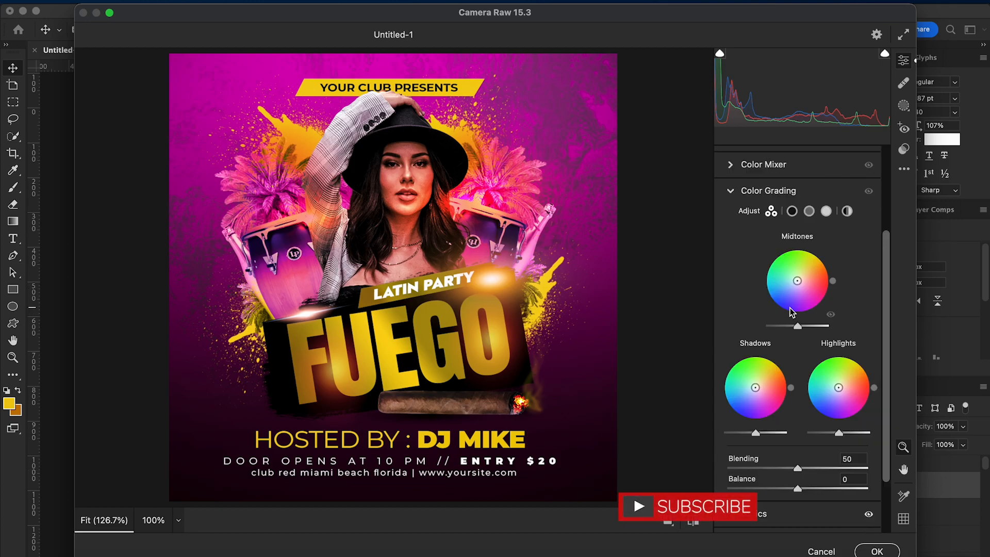
drag(797, 281, 801, 278)
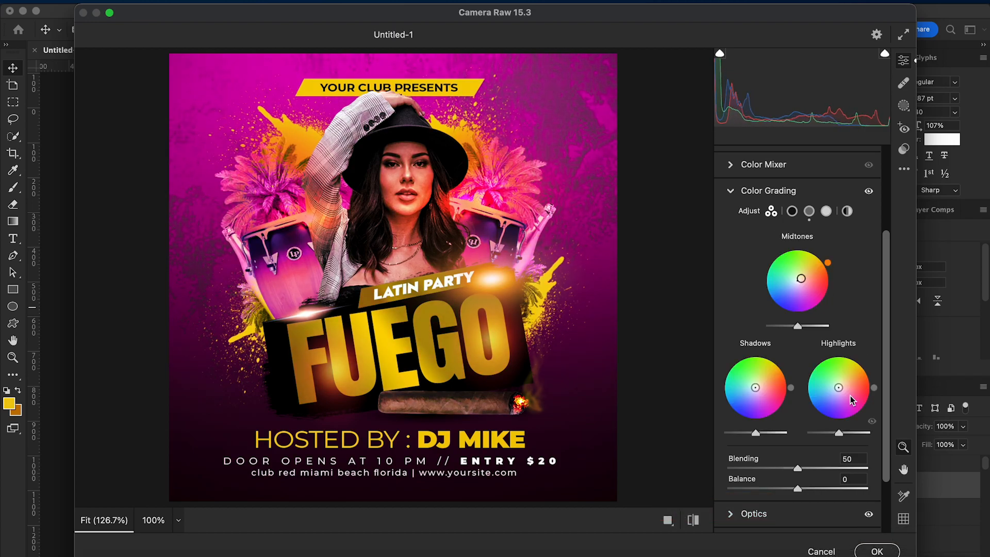
drag(801, 279, 801, 278)
click(877, 551)
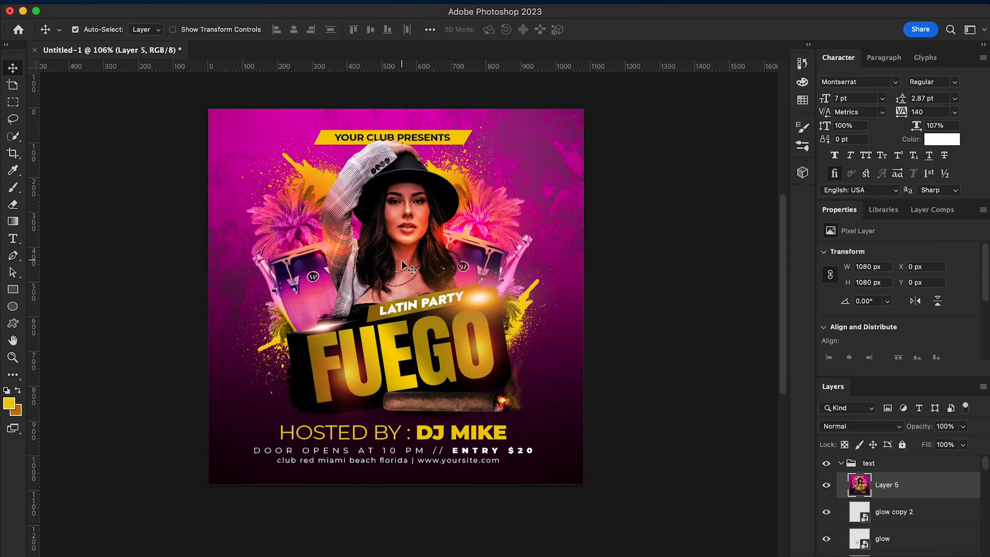
scroll(401, 260, up, 5)
scroll(402, 264, down, 2)
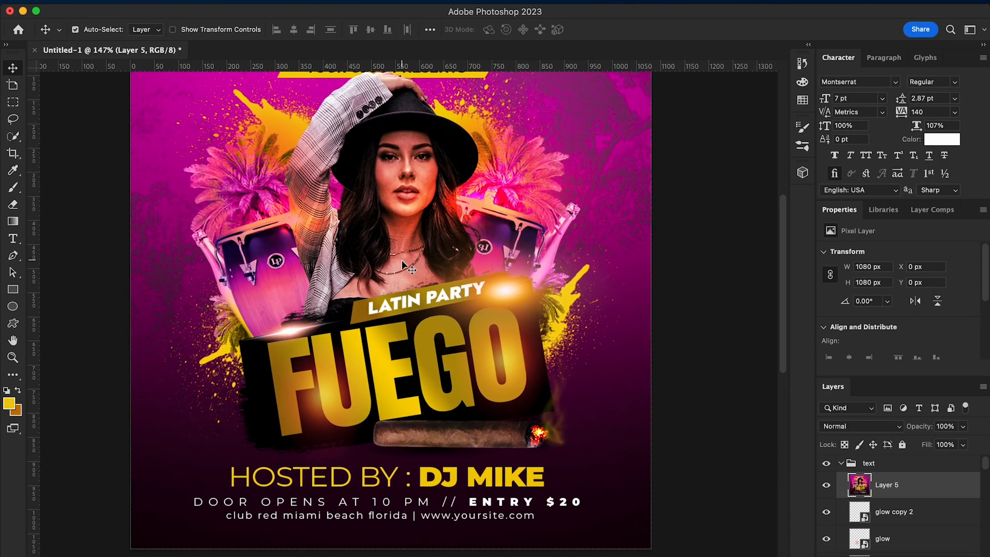